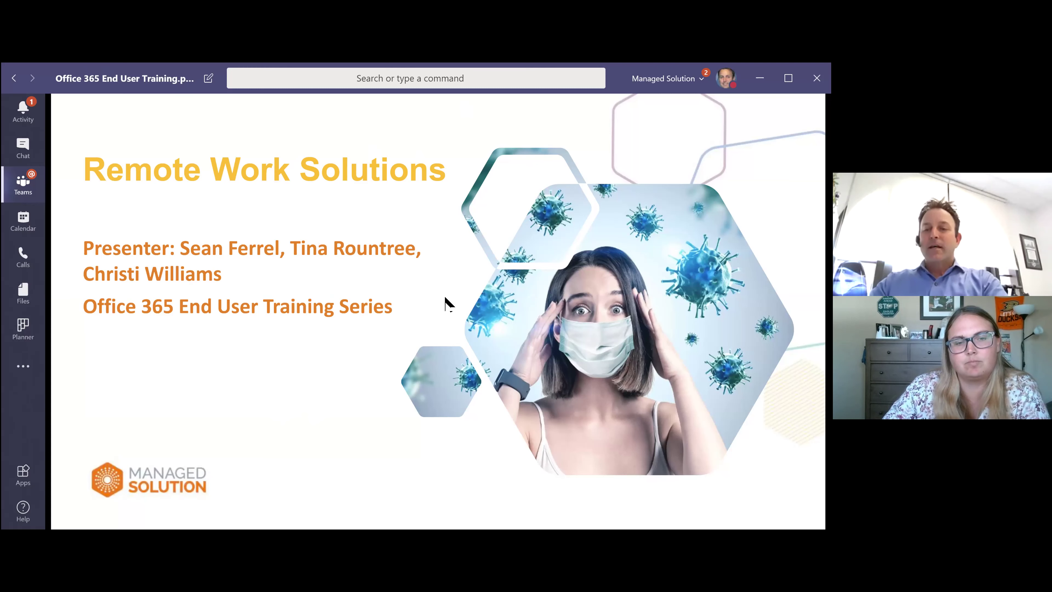
Apply the blue ribbon banner Designer layout to the Topics slide and present the deck again.
{"action": "key", "text": "Right"}
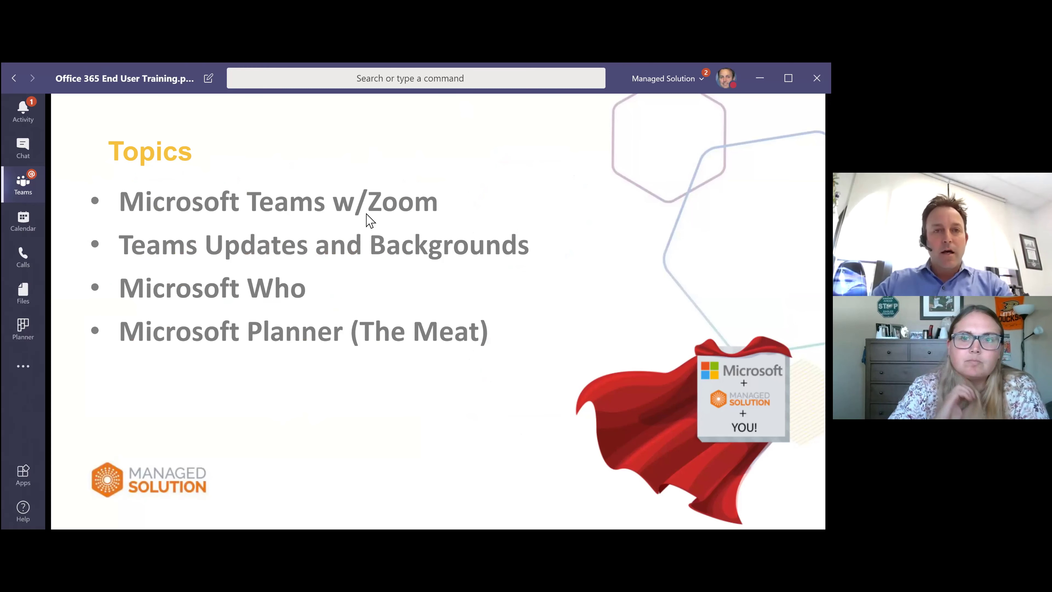
{"action": "key", "text": "Escape"}
{"action": "left_click", "coordinate": [134, 259]}
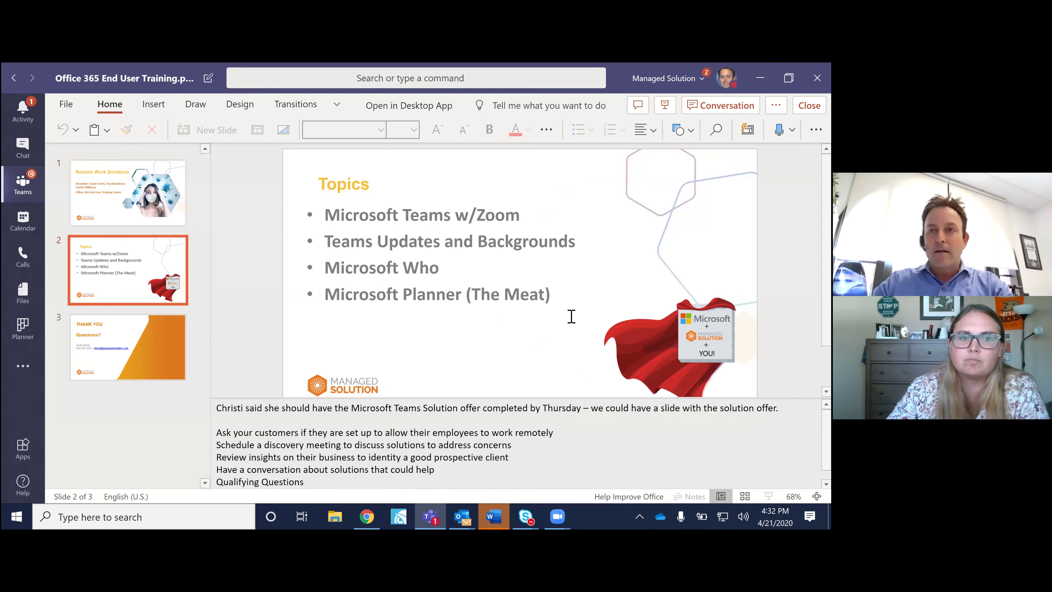
{"action": "left_click", "coordinate": [239, 104]}
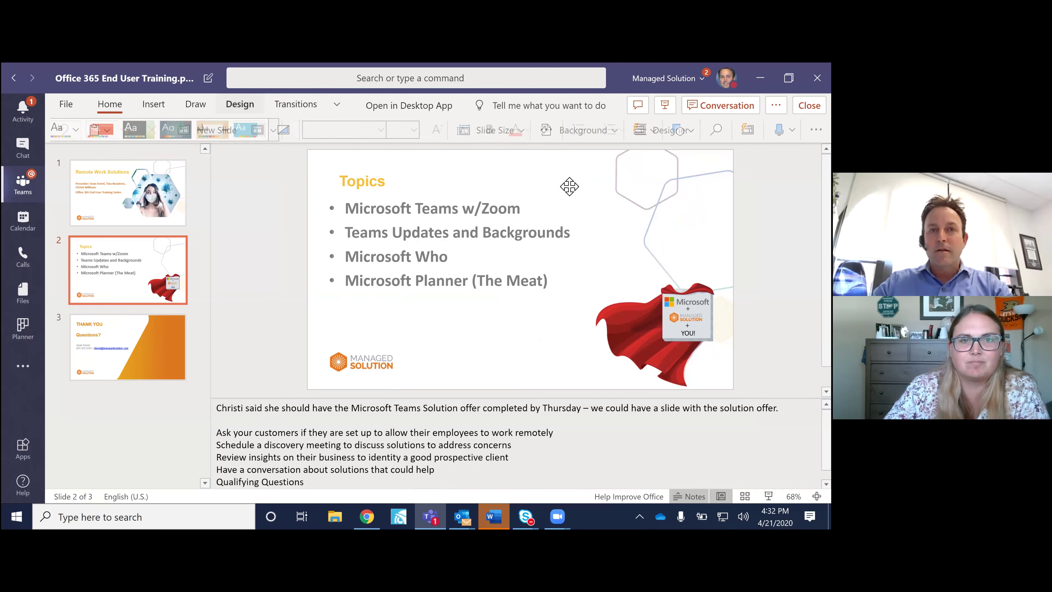
{"action": "left_click", "coordinate": [665, 130]}
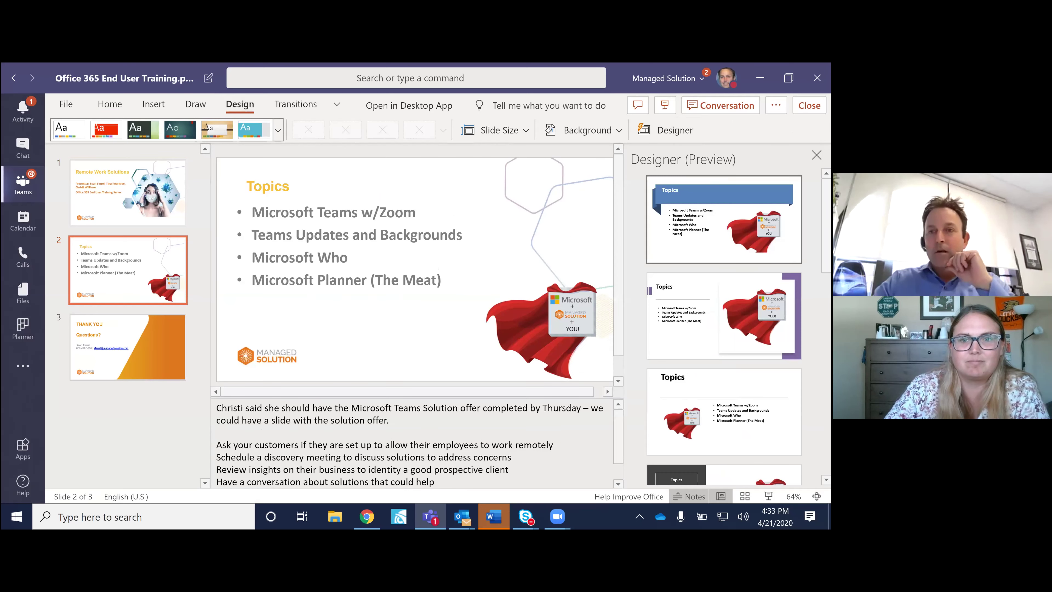
{"action": "left_click", "coordinate": [724, 315]}
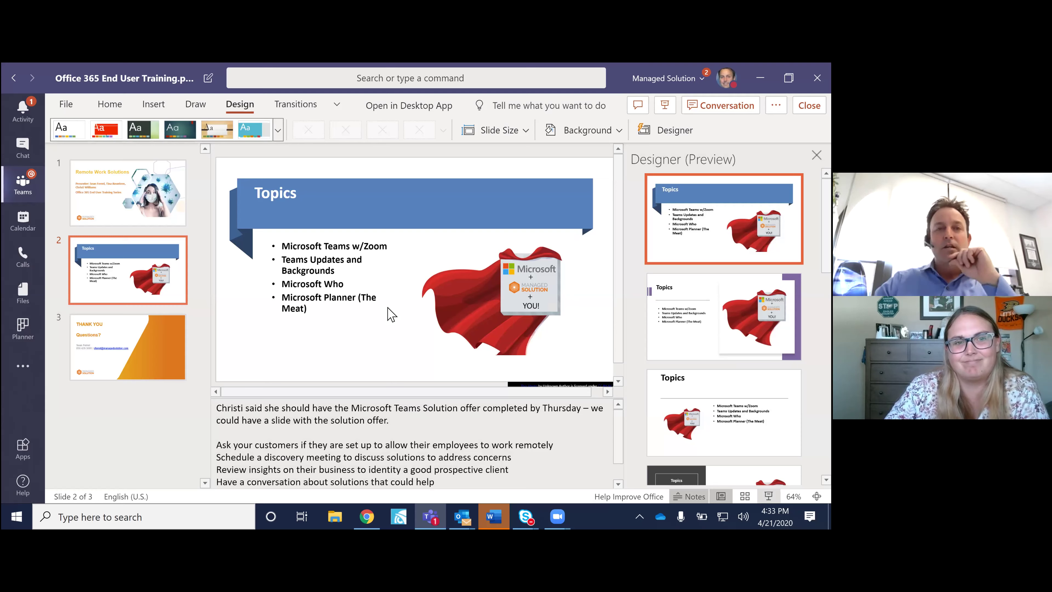
{"action": "key", "text": "F5"}
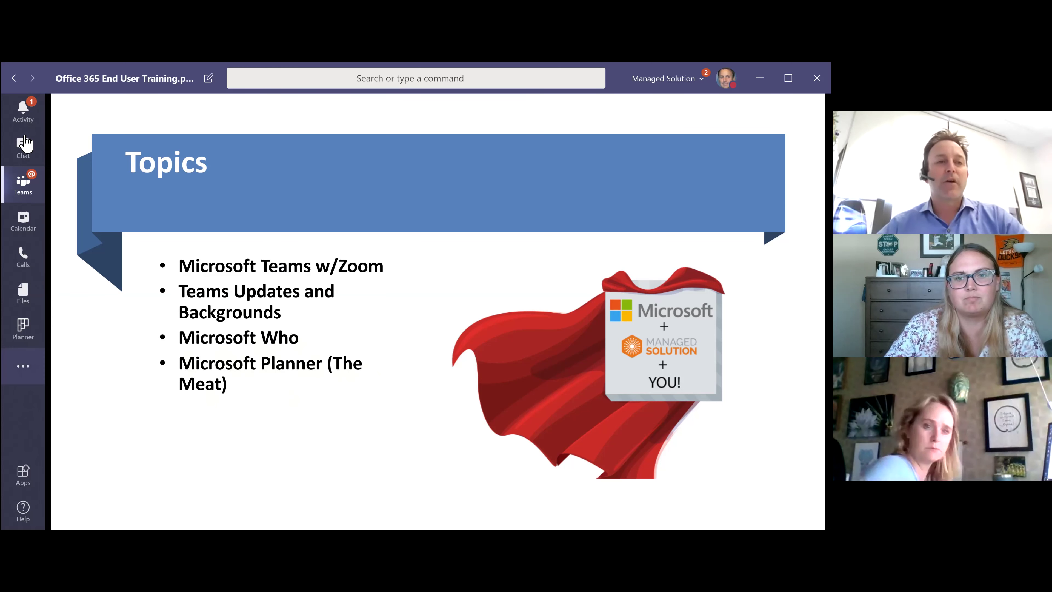
Look over the activity feed, the recent chats and the list of teams.
{"action": "left_click", "coordinate": [24, 121]}
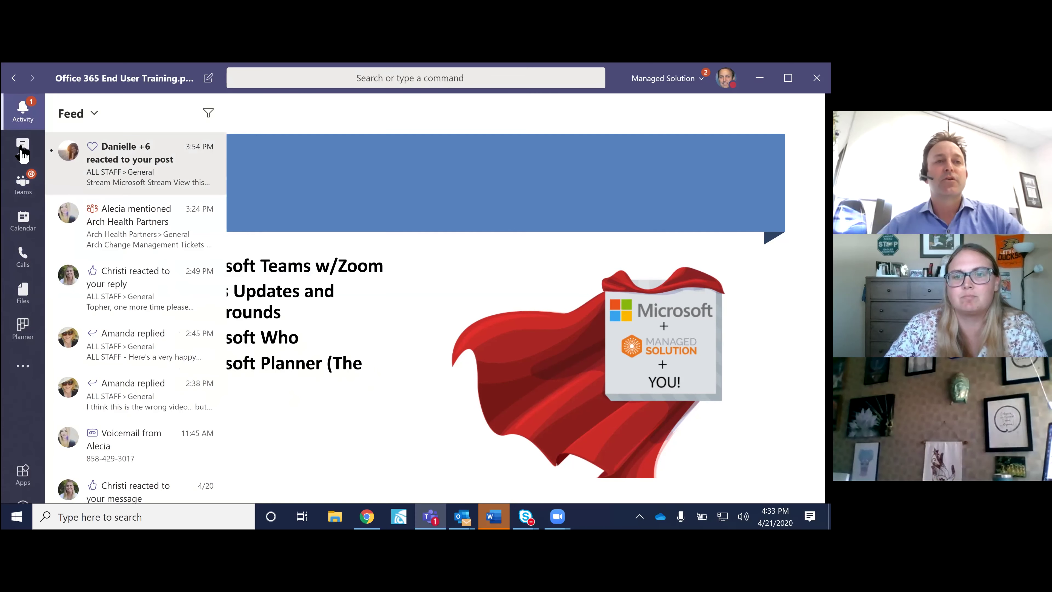
{"action": "left_click", "coordinate": [23, 154]}
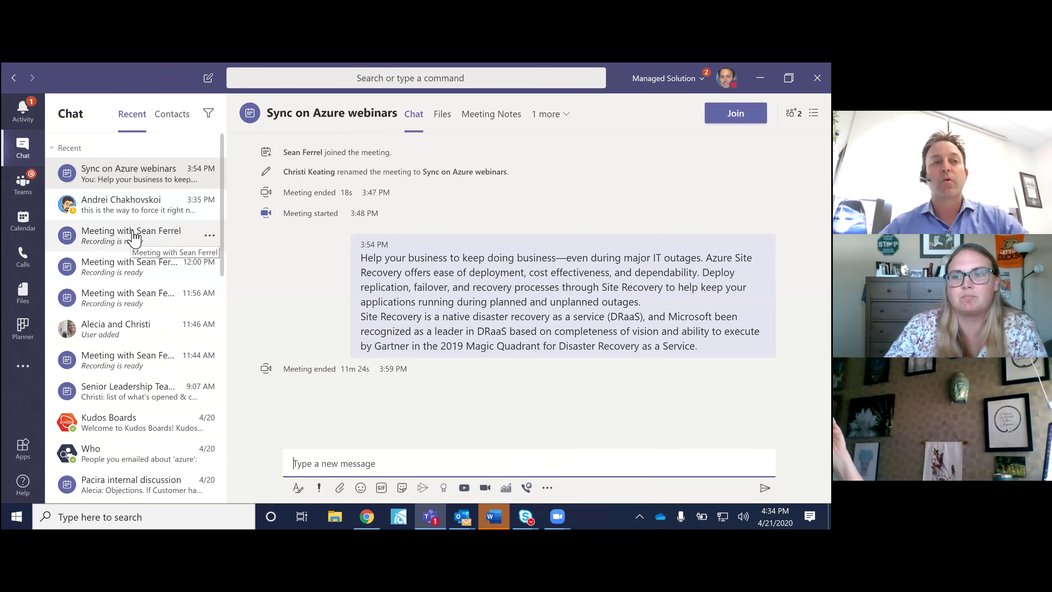
{"action": "left_click", "coordinate": [22, 192]}
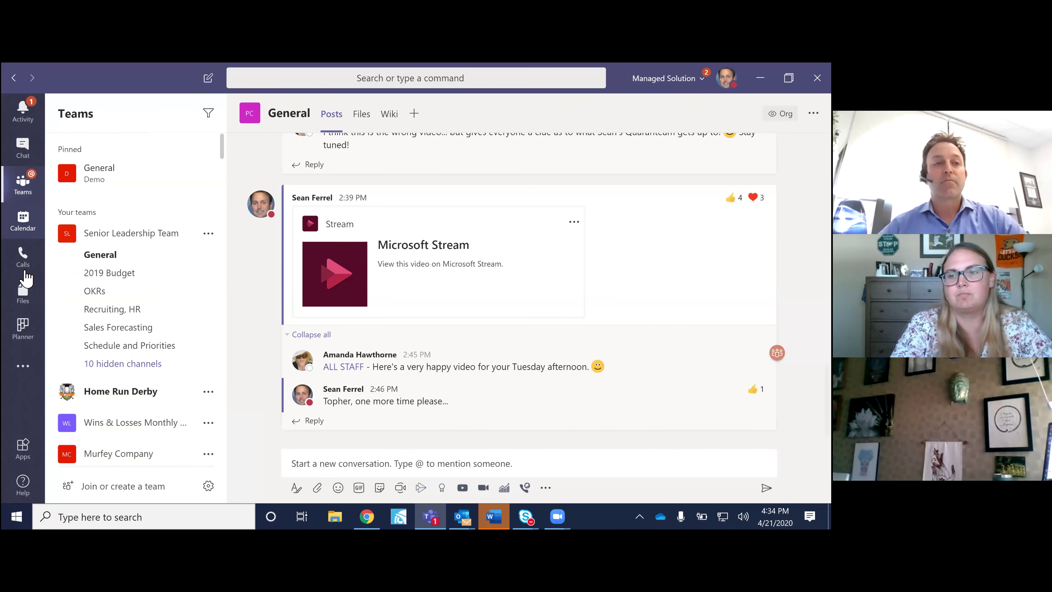
Open the Zoom app inside Teams and display its upcoming meetings.
{"action": "left_click", "coordinate": [24, 372]}
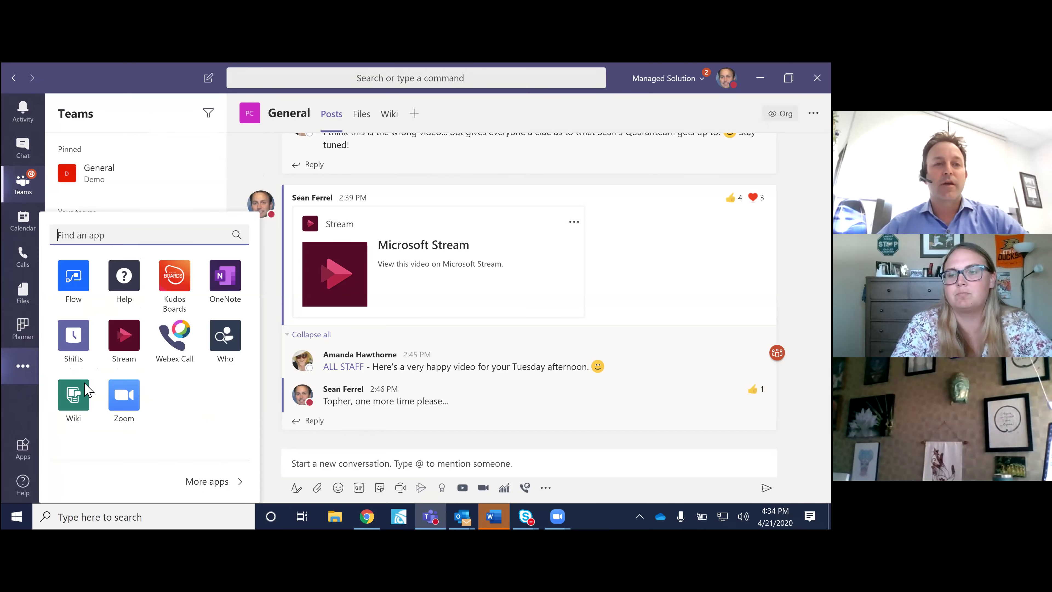
{"action": "left_click", "coordinate": [124, 400]}
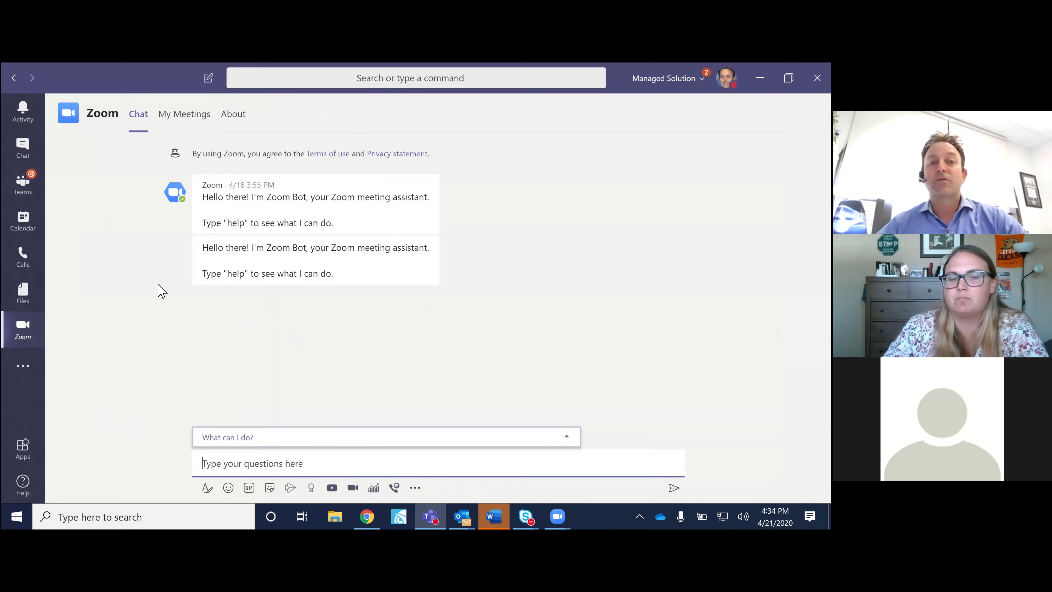
{"action": "left_click", "coordinate": [184, 119]}
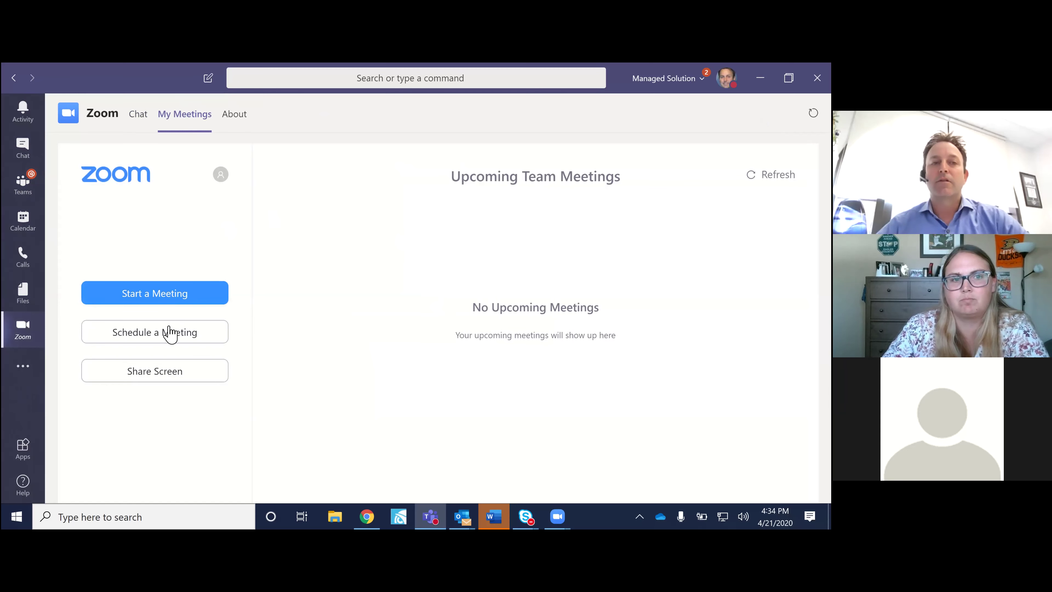
Start scheduling a Zoom meeting and set its topic to "Zooming Test".
{"action": "left_click", "coordinate": [170, 334]}
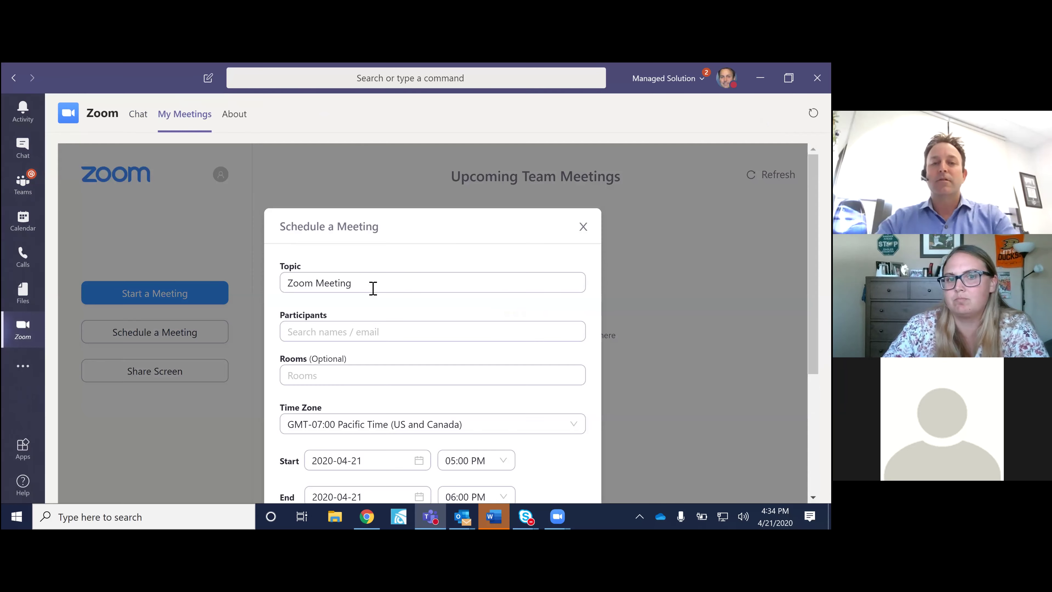
{"action": "left_click", "coordinate": [373, 288]}
{"action": "key", "text": "BackSpace"}
{"action": "key", "text": "BackSpace"}
{"action": "key", "text": "BackSpace"}
{"action": "key", "text": "BackSpace"}
{"action": "key", "text": "BackSpace"}
{"action": "key", "text": "BackSpace"}
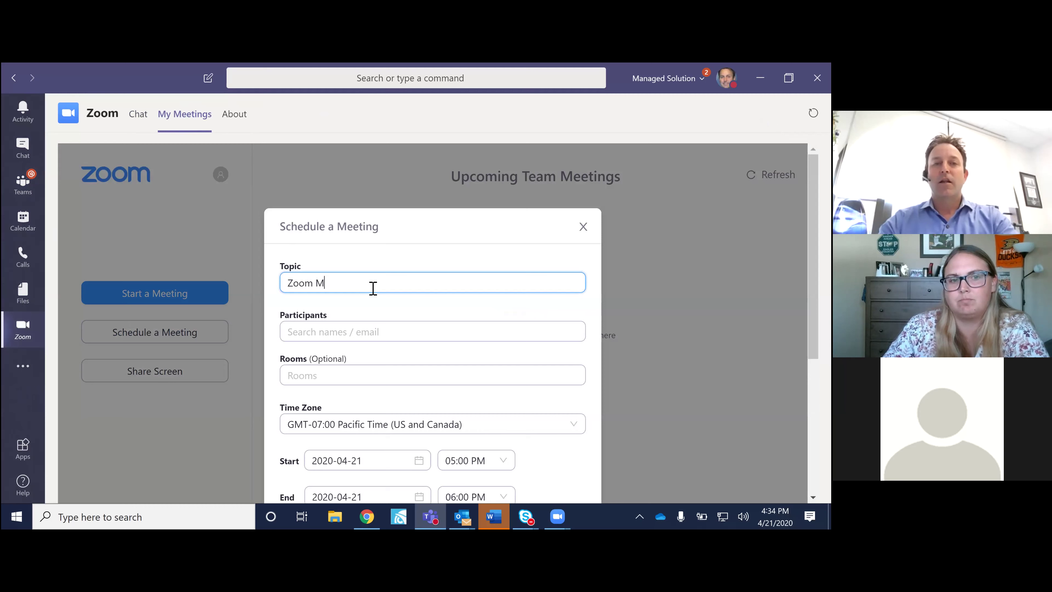
{"action": "key", "text": "BackSpace"}
{"action": "key", "text": "BackSpace"}
{"action": "key", "text": "BackSpace"}
{"action": "key", "text": "BackSpace"}
{"action": "type", "text": "Zoo"}
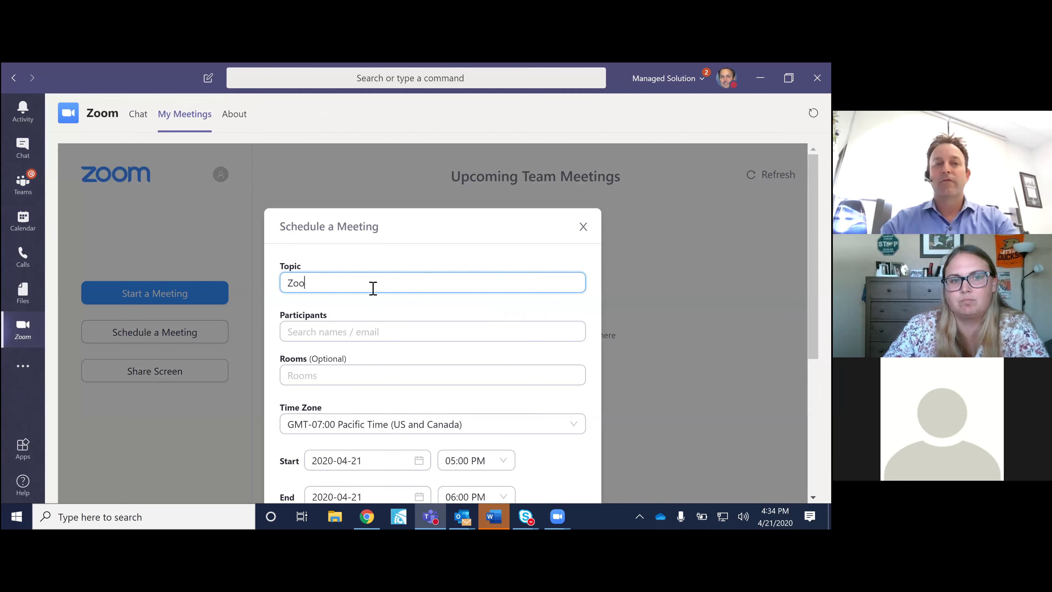
{"action": "type", "text": "ming Tes"}
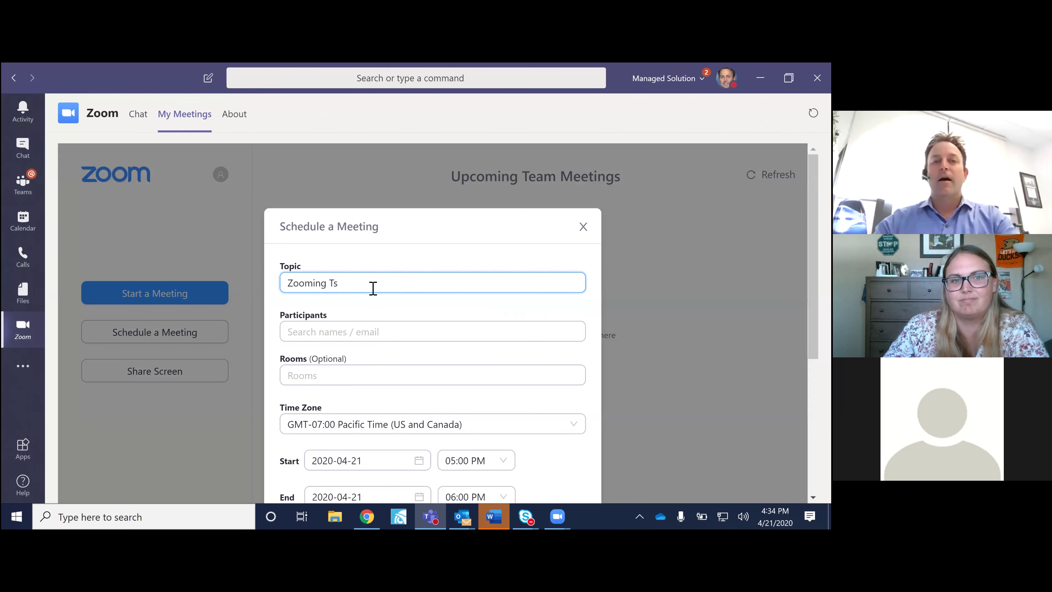
{"action": "type", "text": "t"}
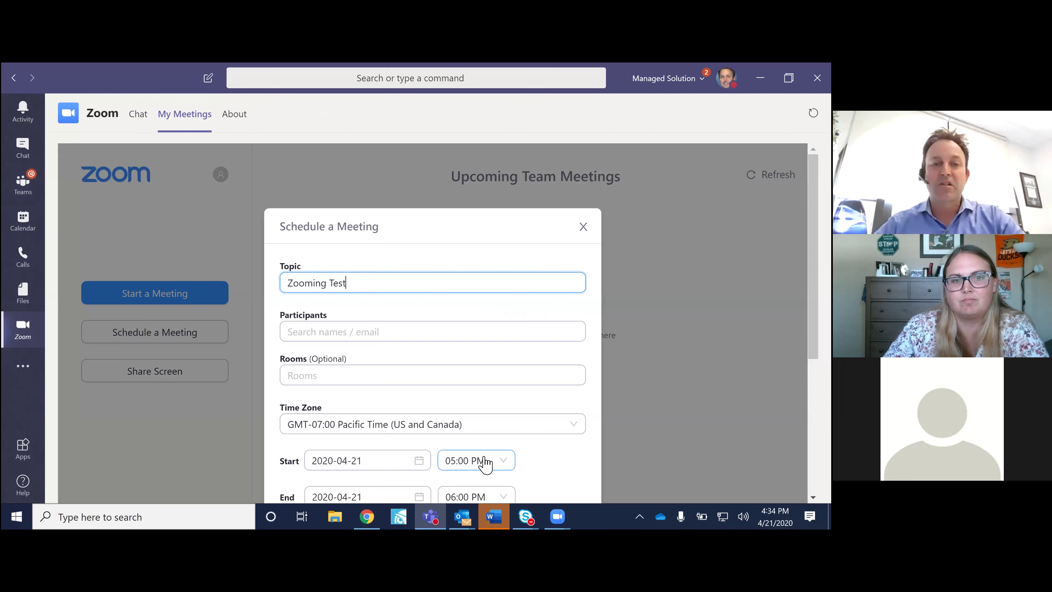
Add the first suggested colleague as a participant of the meeting.
{"action": "left_click", "coordinate": [334, 334]}
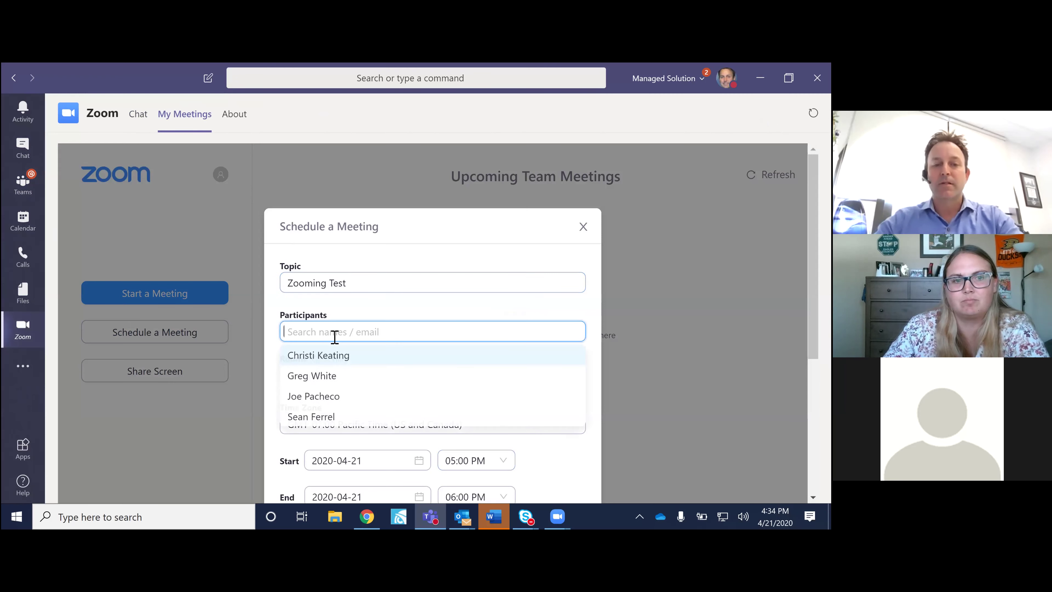
{"action": "type", "text": "christi"}
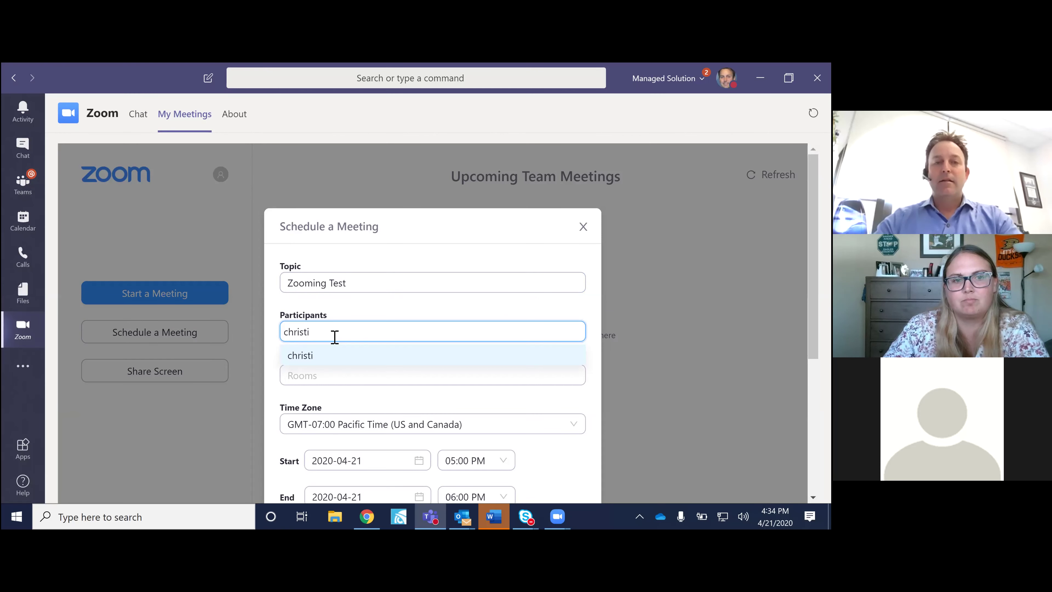
{"action": "key", "text": "BackSpace"}
{"action": "key", "text": "BackSpace"}
{"action": "key", "text": "BackSpace"}
{"action": "key", "text": "BackSpace"}
{"action": "key", "text": "BackSpace"}
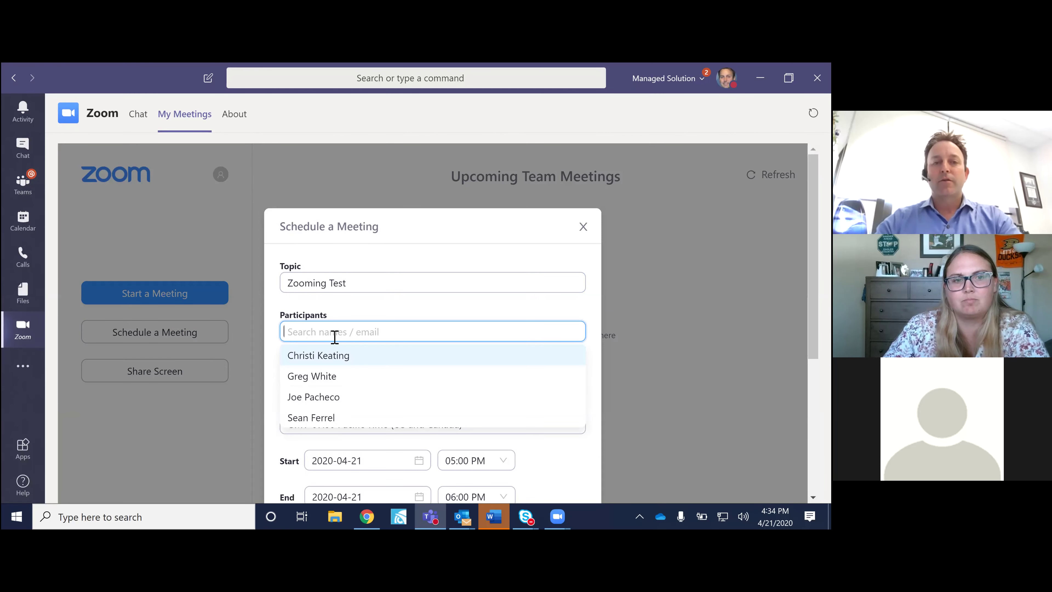
{"action": "left_click", "coordinate": [336, 360]}
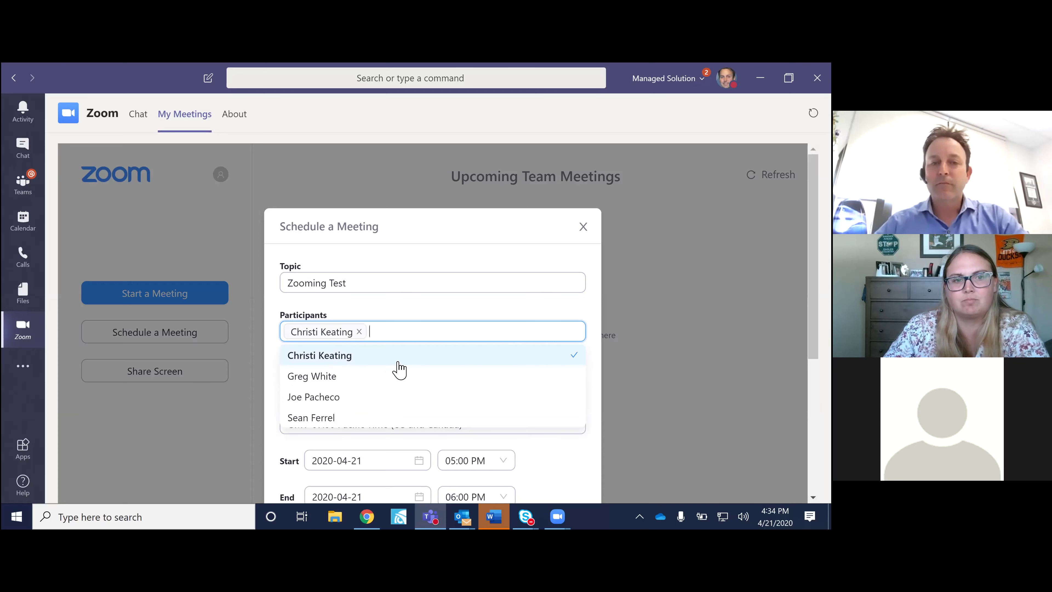
Schedule the meeting with the preset time zone, start and end times, and required meeting password.
{"action": "scroll", "coordinate": [463, 456], "scroll_direction": "down", "scroll_amount": 3}
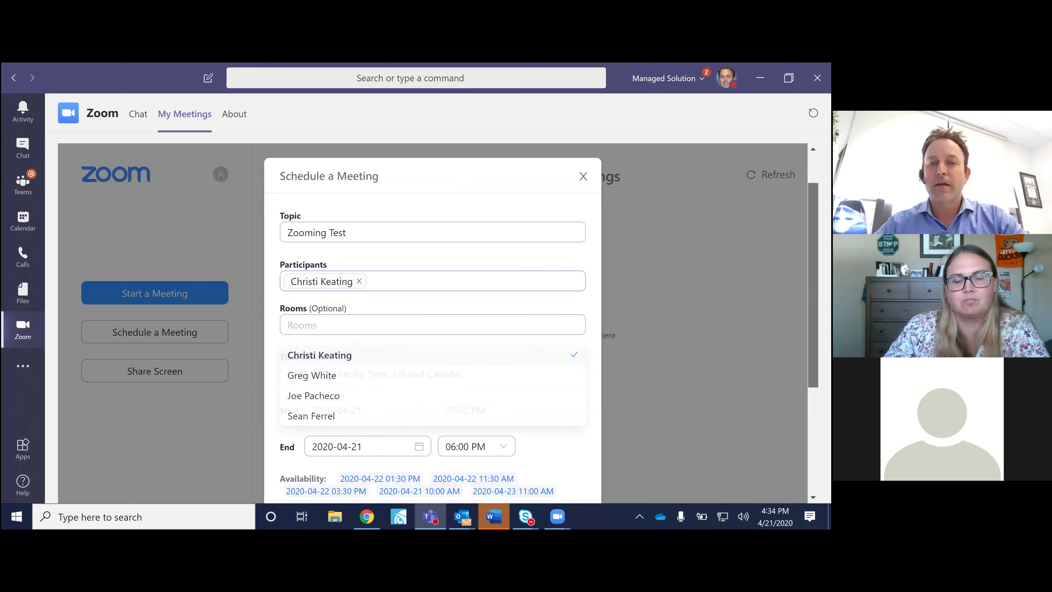
{"action": "scroll", "coordinate": [593, 425], "scroll_direction": "down", "scroll_amount": 3}
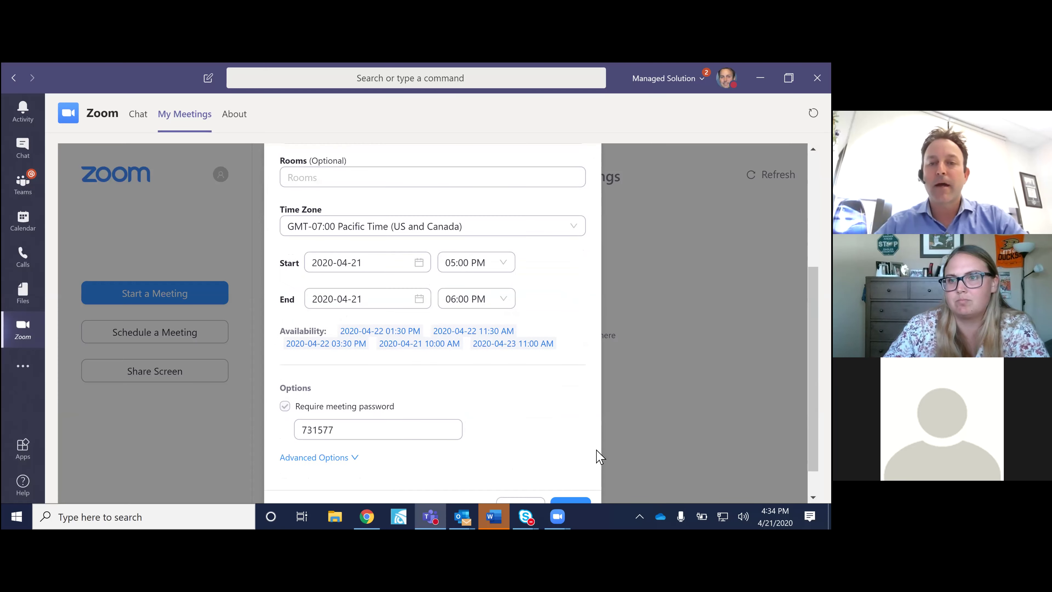
{"action": "left_click", "coordinate": [584, 473]}
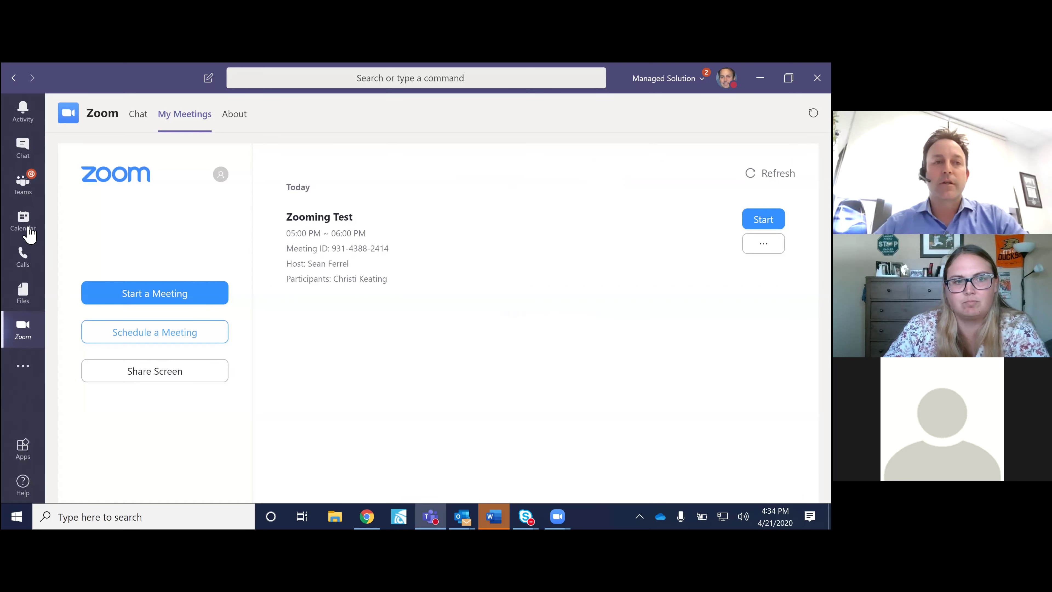
Check the Zooming Test meeting in the work-week calendar and return to the Zoom app.
{"action": "left_click", "coordinate": [25, 222]}
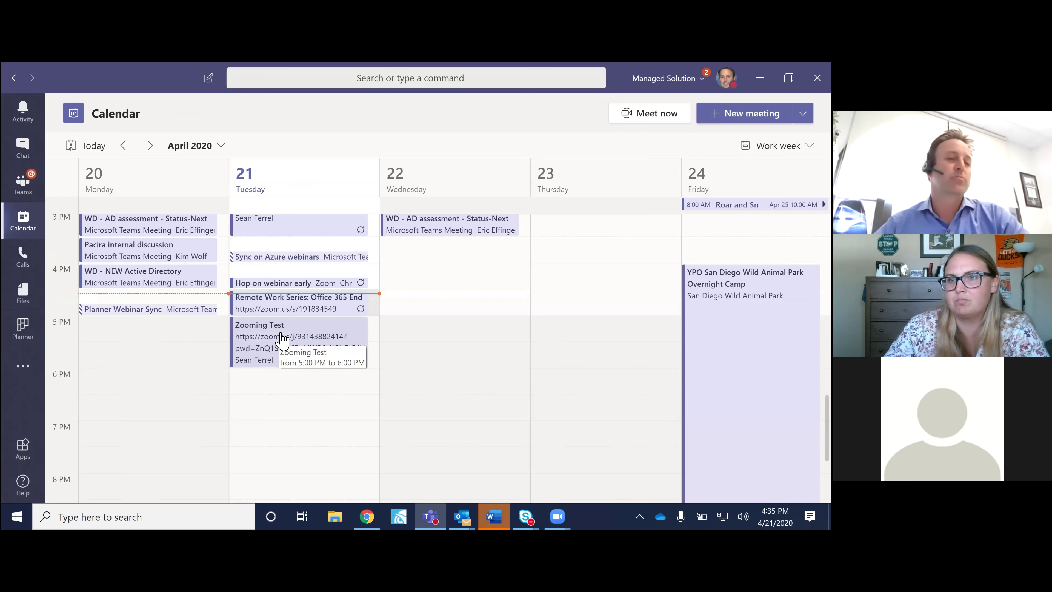
{"action": "left_click", "coordinate": [24, 368]}
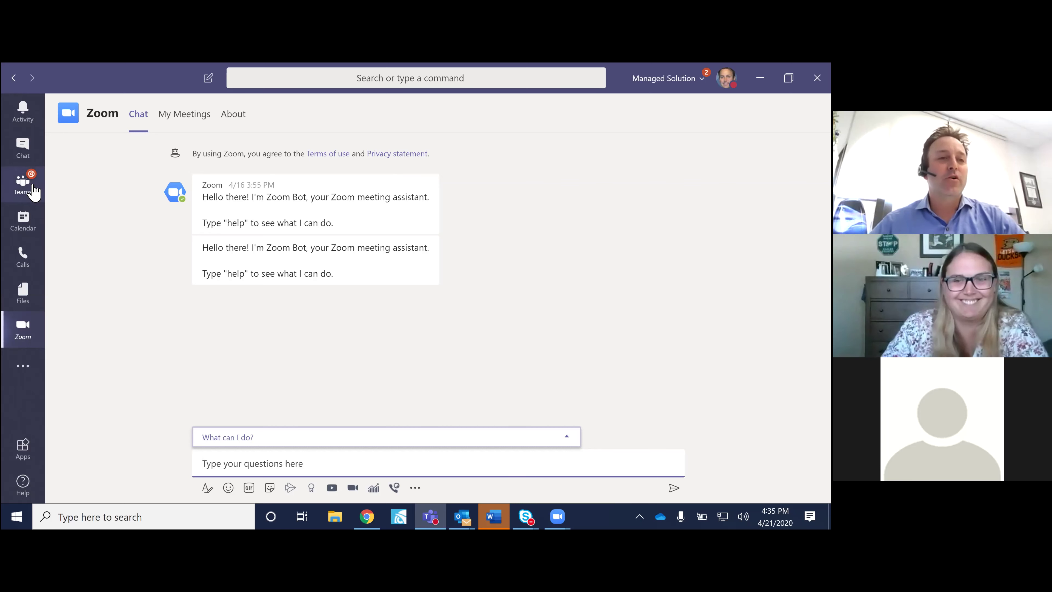
Browse the full list of teams and open the pinned General channel of the Demo team.
{"action": "left_click", "coordinate": [19, 190]}
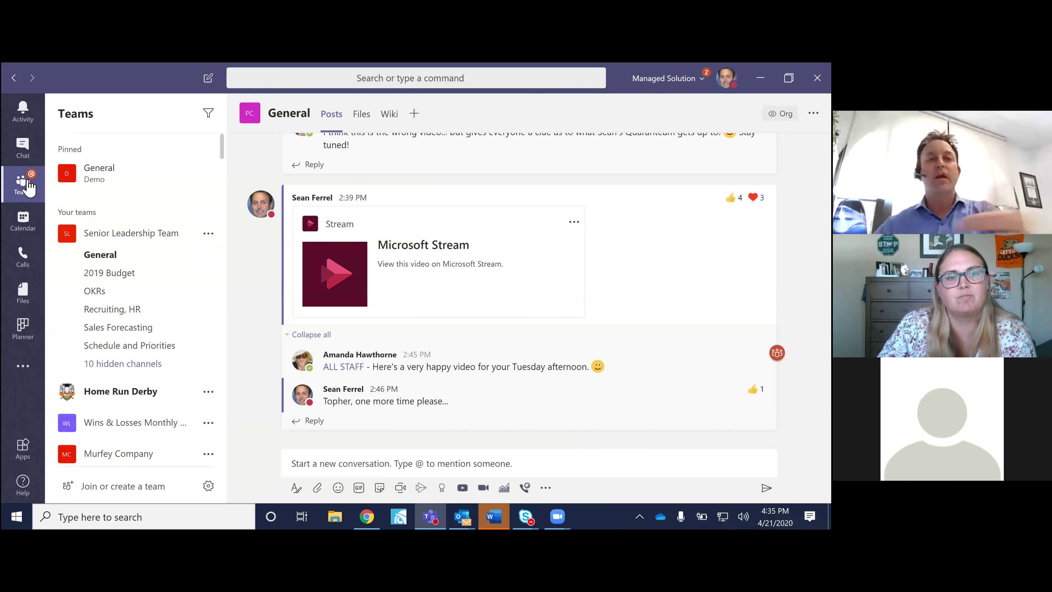
{"action": "scroll", "coordinate": [116, 323], "scroll_direction": "down", "scroll_amount": 3}
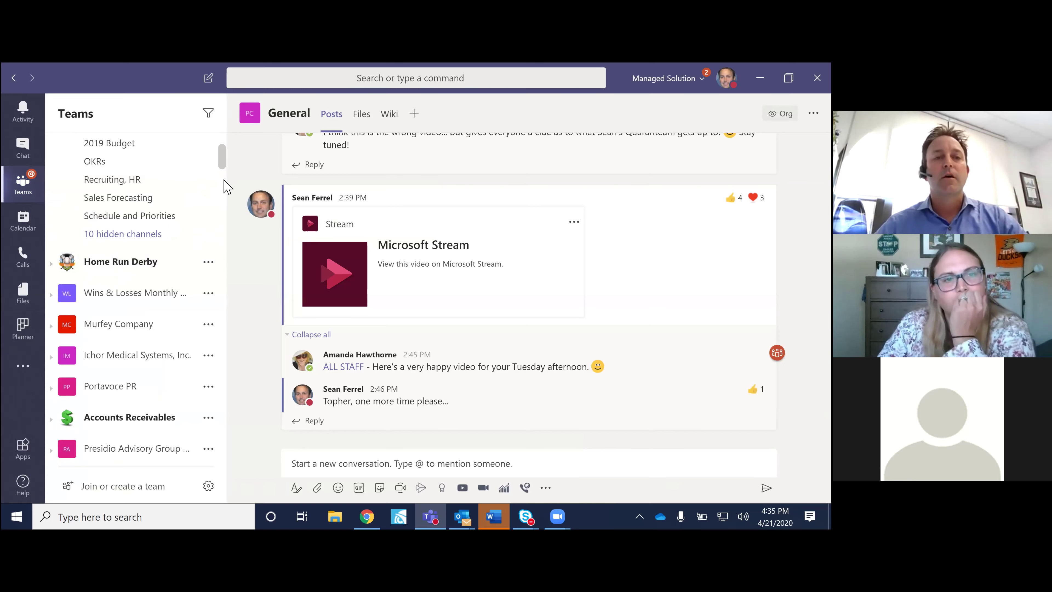
{"action": "scroll", "coordinate": [212, 275], "scroll_direction": "down", "scroll_amount": 7}
{"action": "scroll", "coordinate": [223, 439], "scroll_direction": "down", "scroll_amount": 20}
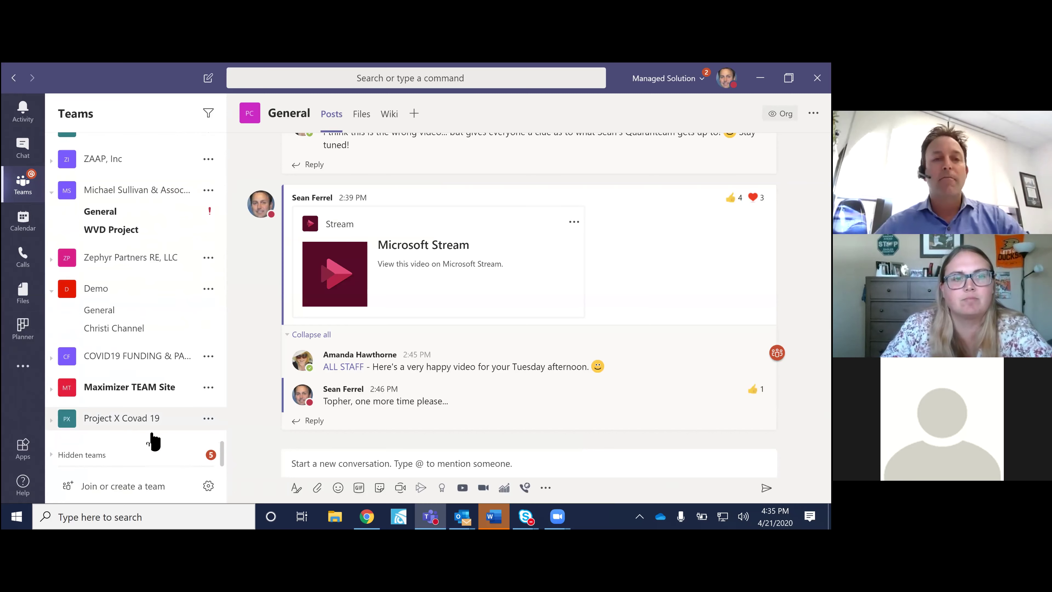
{"action": "scroll", "coordinate": [218, 259], "scroll_direction": "up", "scroll_amount": 20}
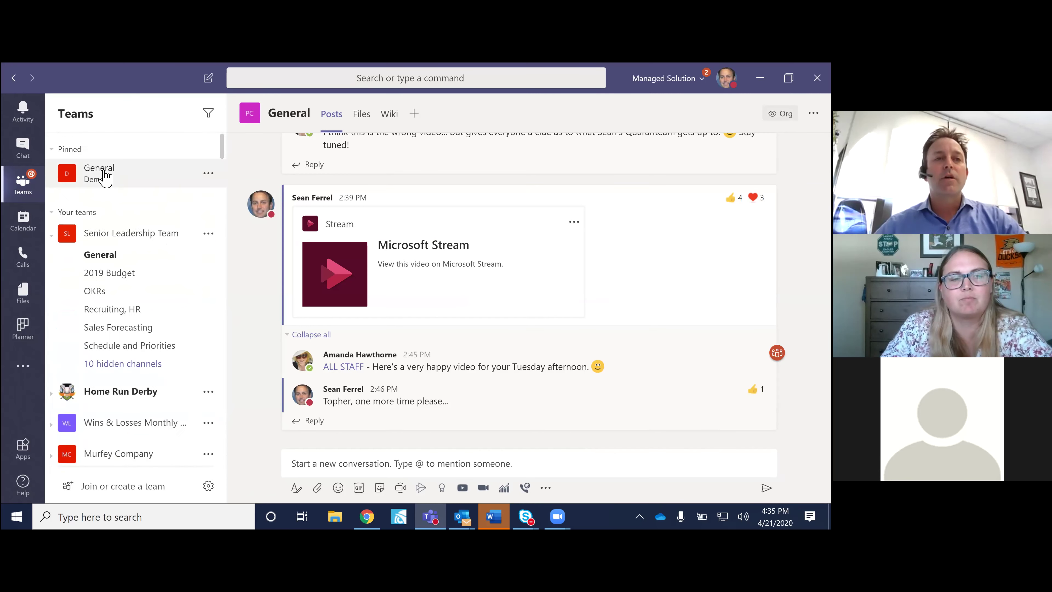
{"action": "left_click", "coordinate": [105, 177]}
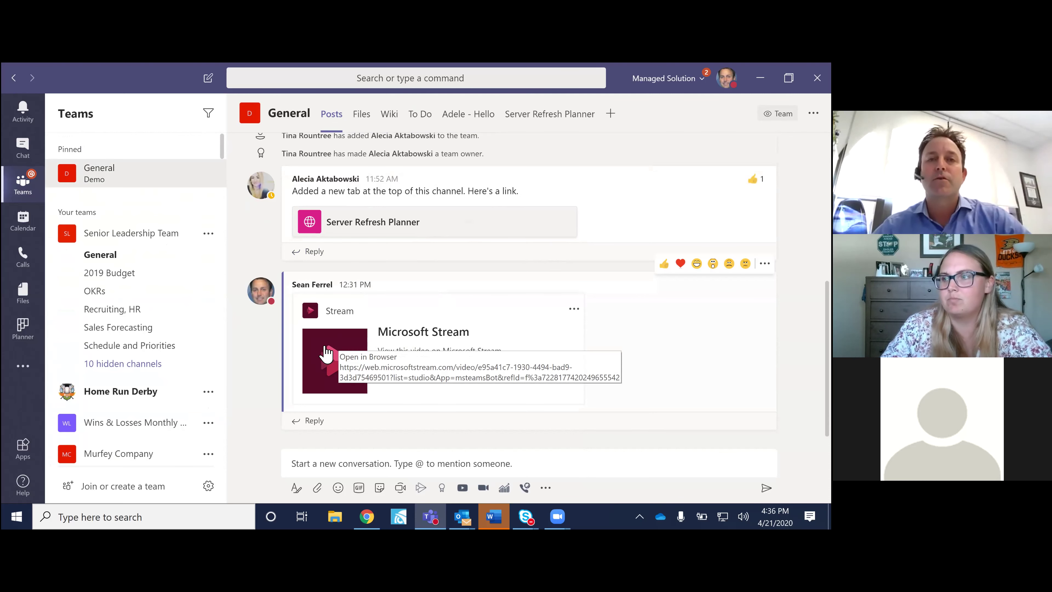
Examine the channel's files and the options for remote-work-webinar-social-graphic.png, and open the channel's Adele - Hello video.
{"action": "left_click", "coordinate": [361, 115]}
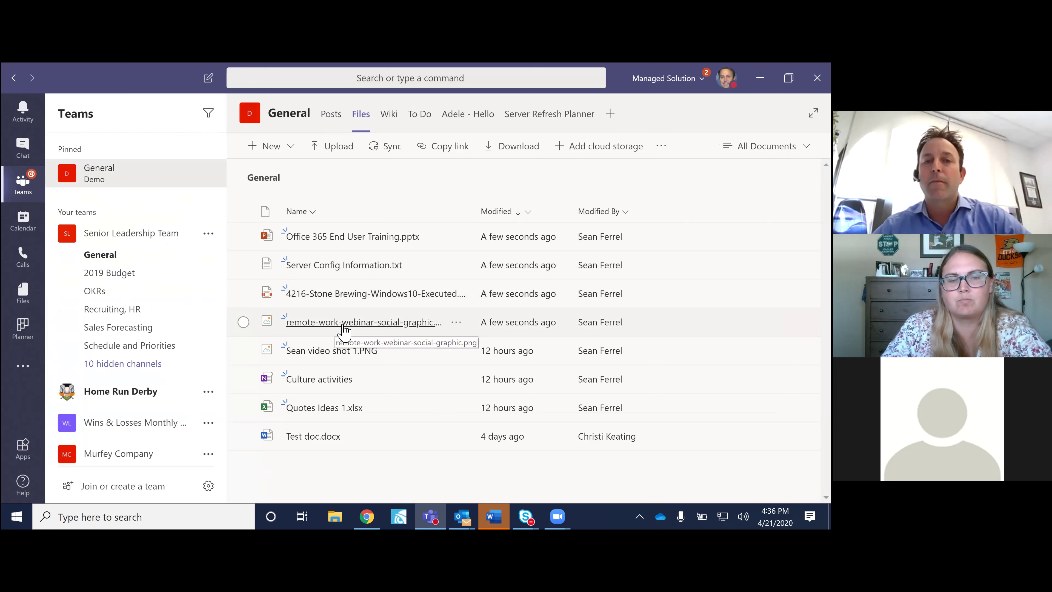
{"action": "left_click", "coordinate": [456, 323]}
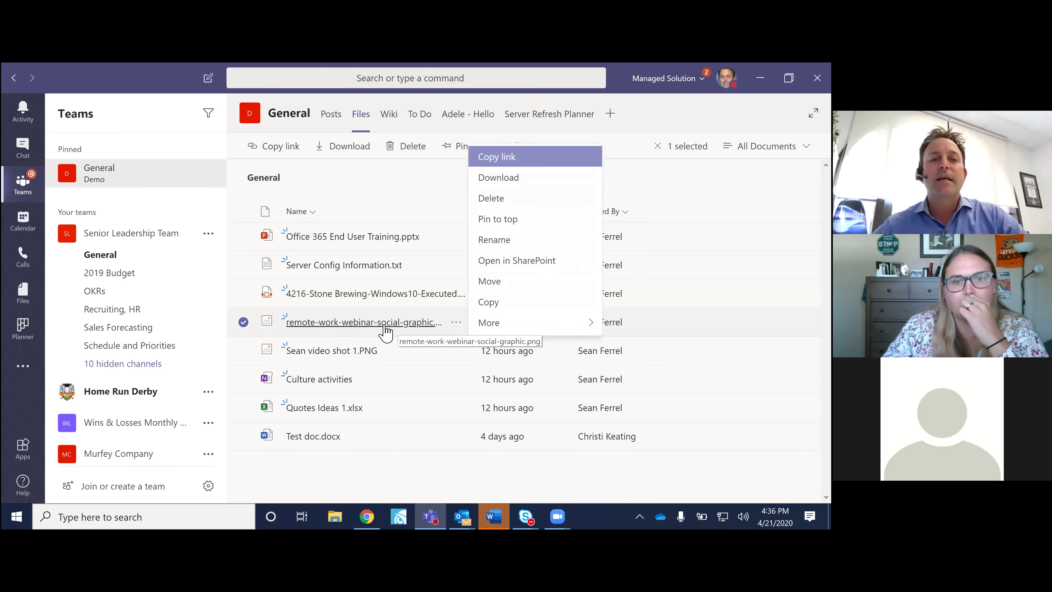
{"action": "left_click", "coordinate": [367, 197]}
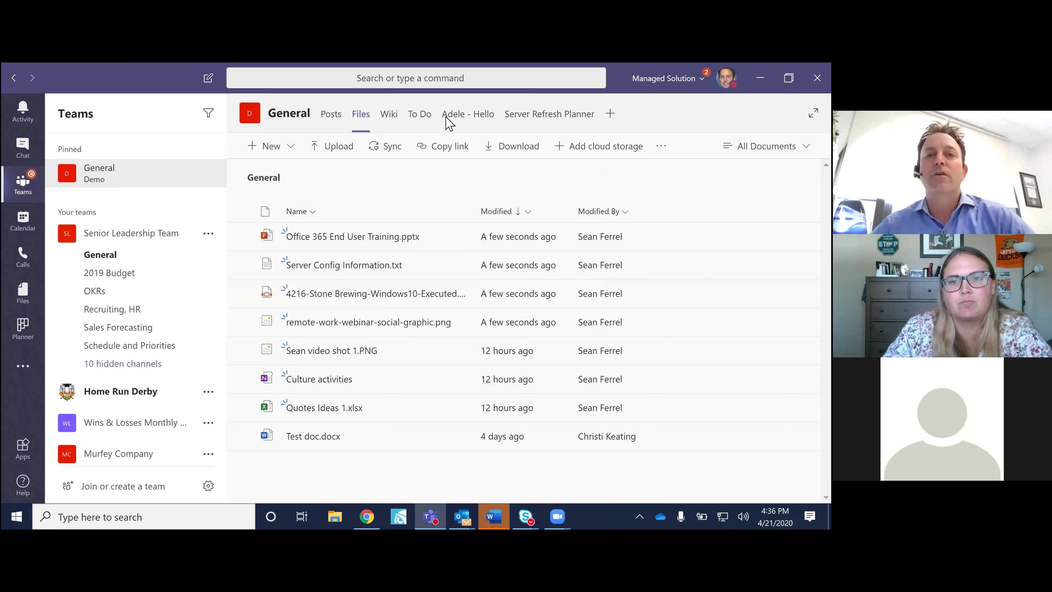
{"action": "left_click", "coordinate": [476, 118]}
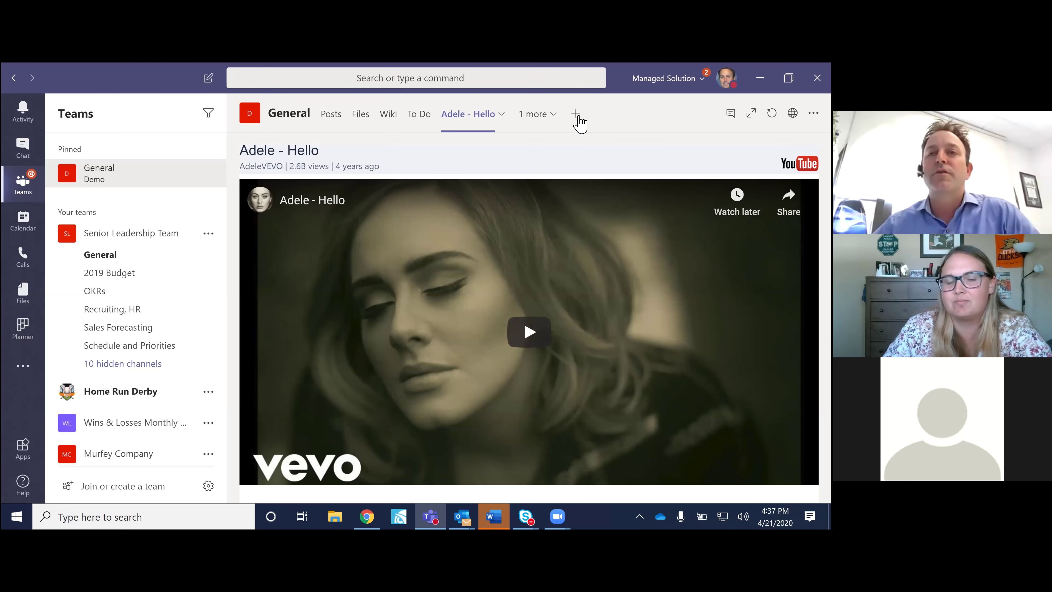
Look over the apps that can be added as channel tabs and open the channel's Server Refresh Planner tab.
{"action": "left_click", "coordinate": [575, 113]}
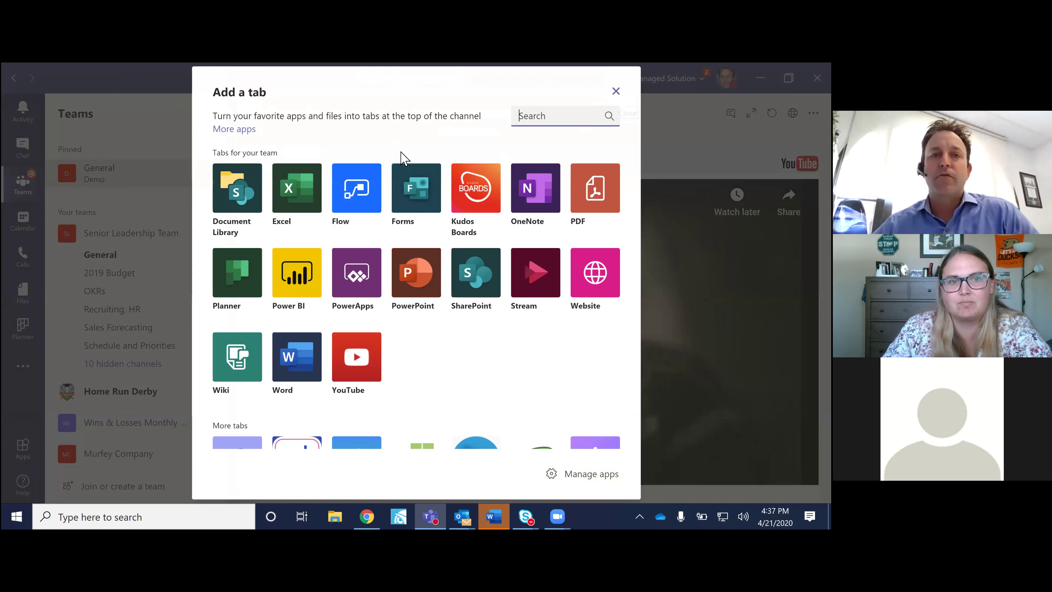
{"action": "left_click", "coordinate": [615, 92]}
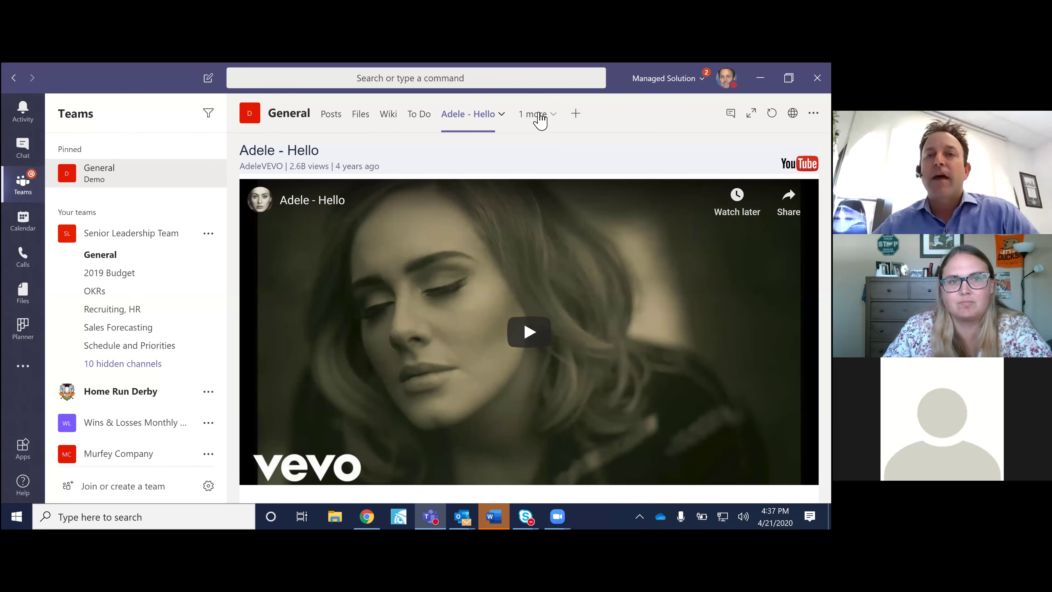
{"action": "left_click", "coordinate": [540, 121]}
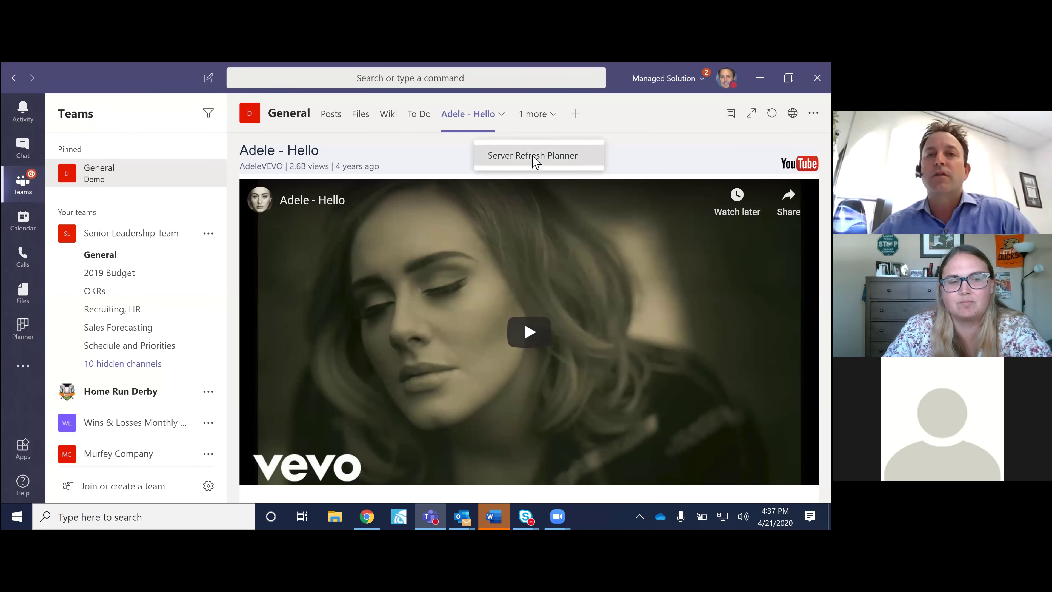
{"action": "left_click", "coordinate": [534, 158]}
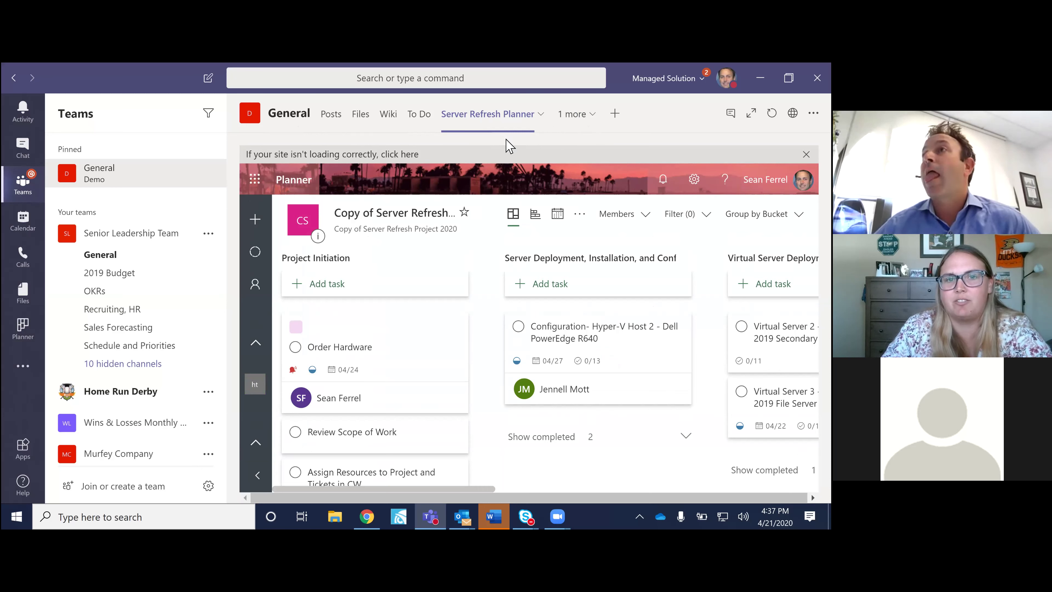
Add a Planner tab to the channel with a new plan named with the presenter's first name in possessive form plus "Good Stuff".
{"action": "left_click", "coordinate": [615, 114]}
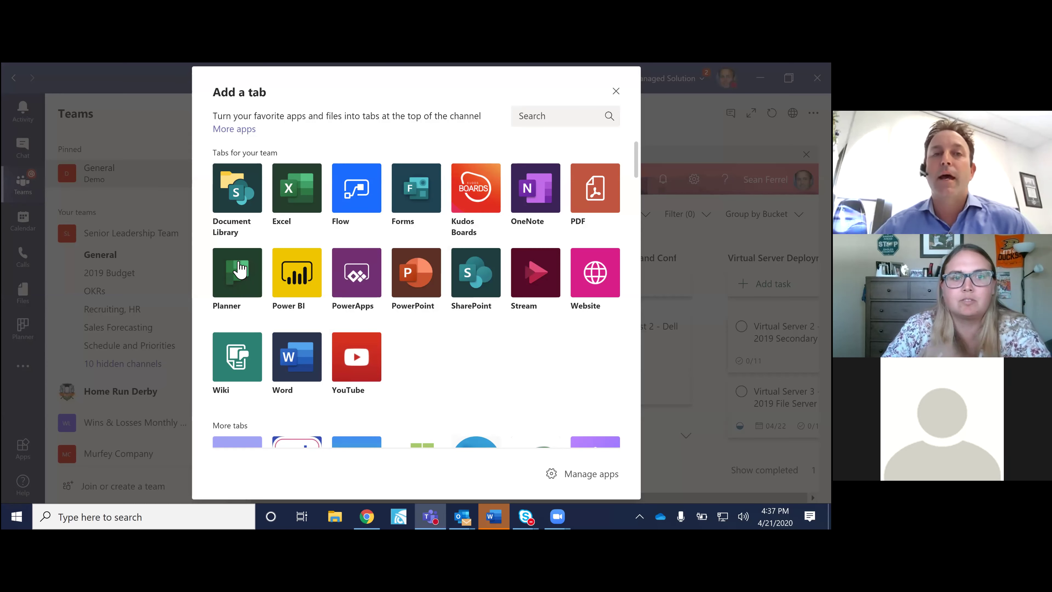
{"action": "key", "text": "Escape"}
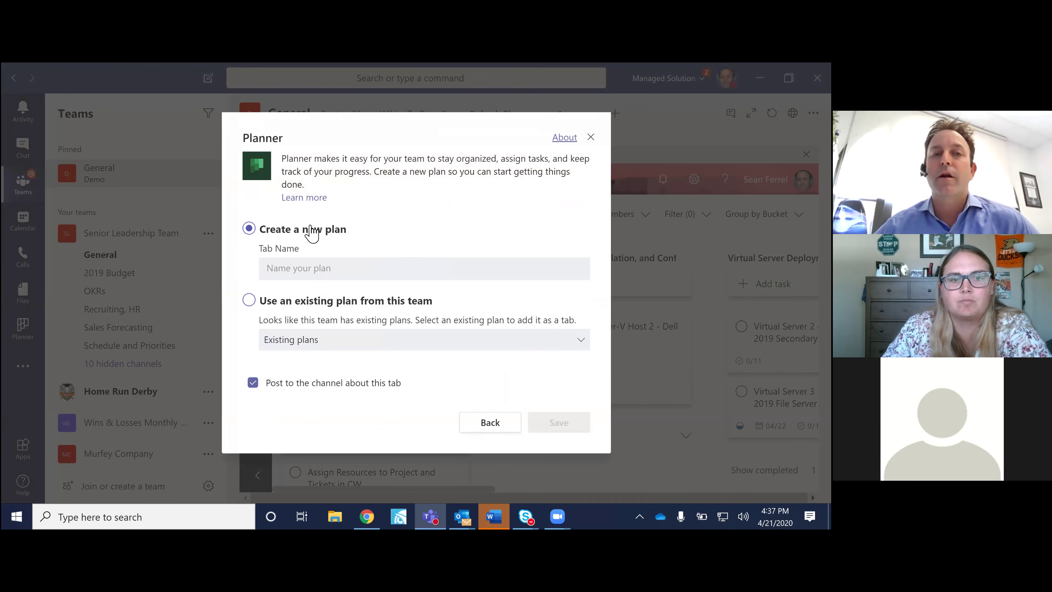
{"action": "left_click", "coordinate": [332, 268]}
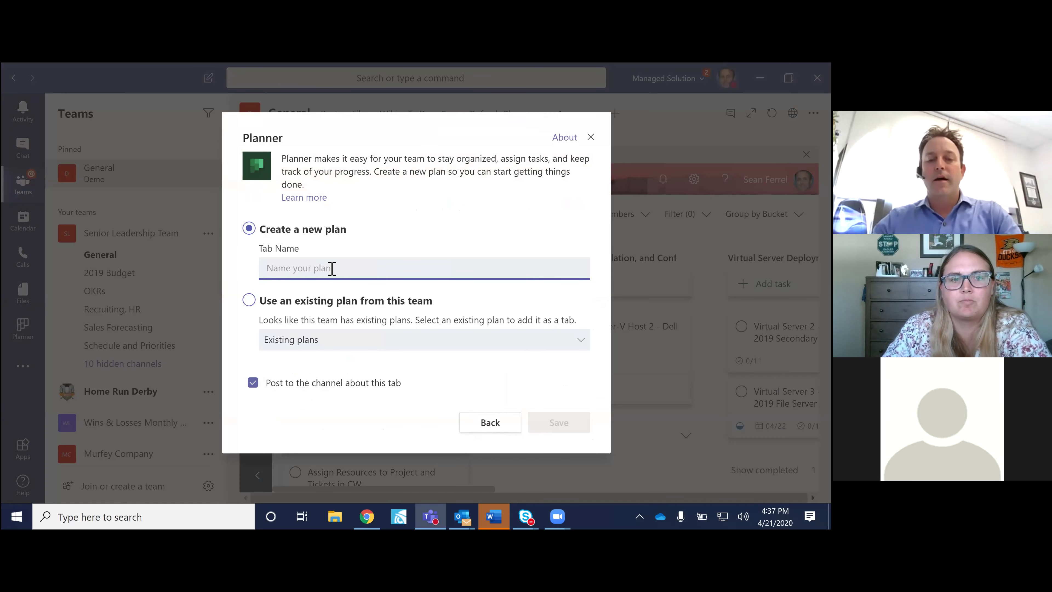
{"action": "type", "text": "Sean's"}
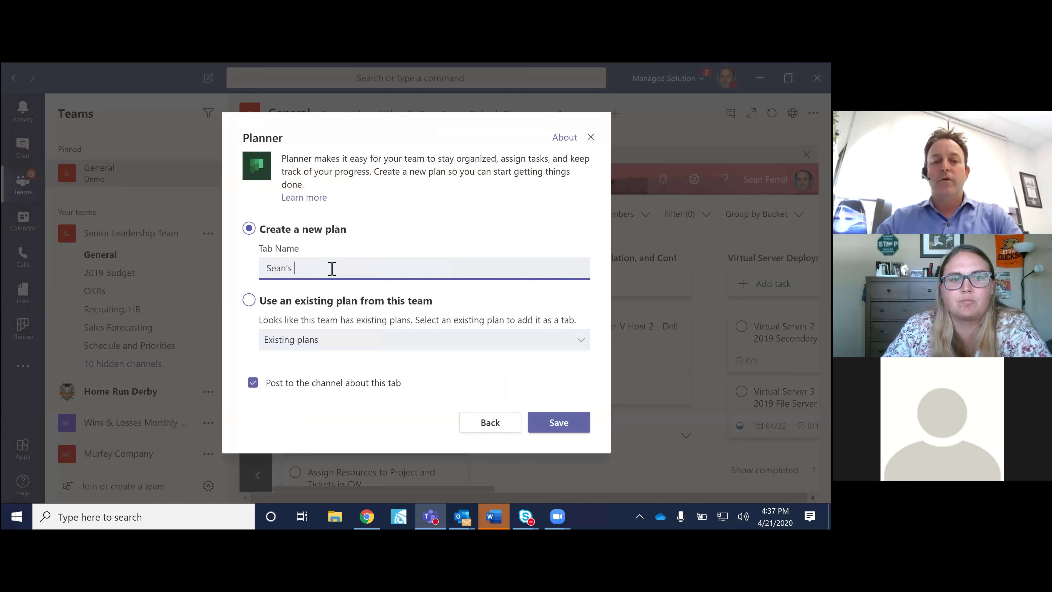
{"action": "type", "text": " Good St"}
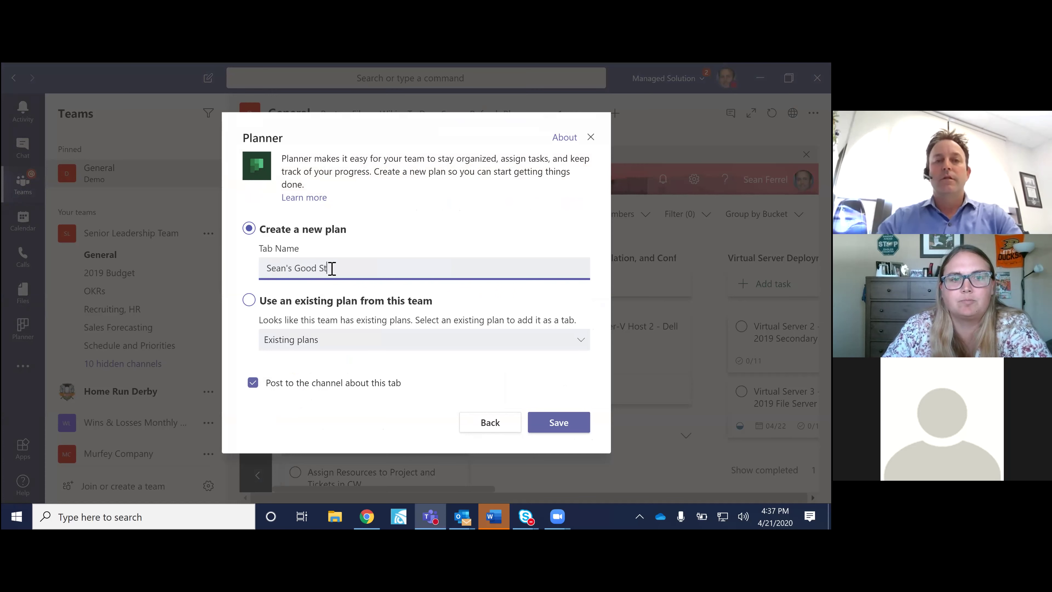
{"action": "type", "text": "uff"}
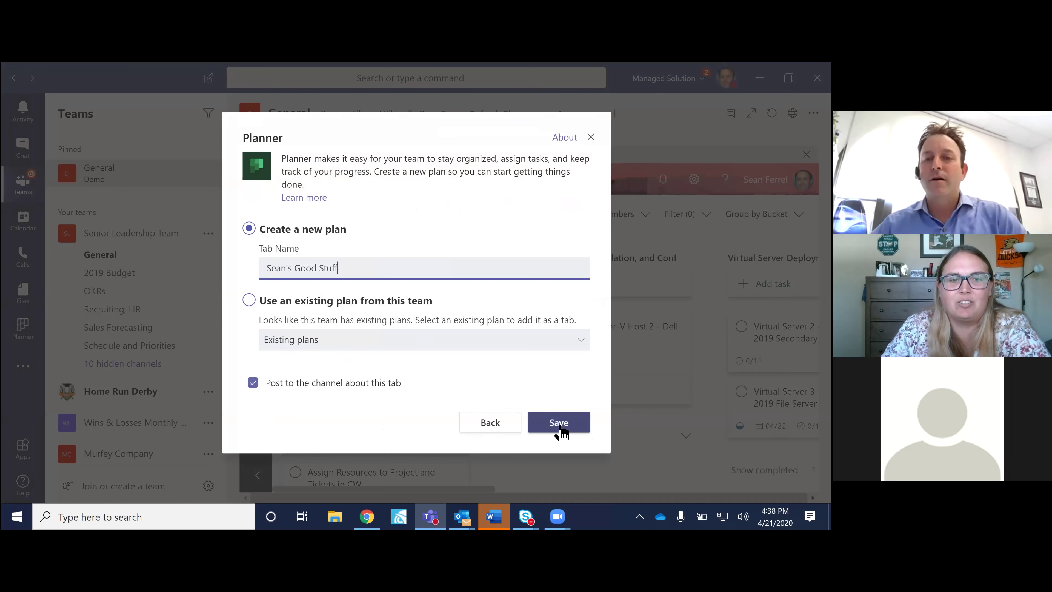
{"action": "left_click", "coordinate": [560, 423]}
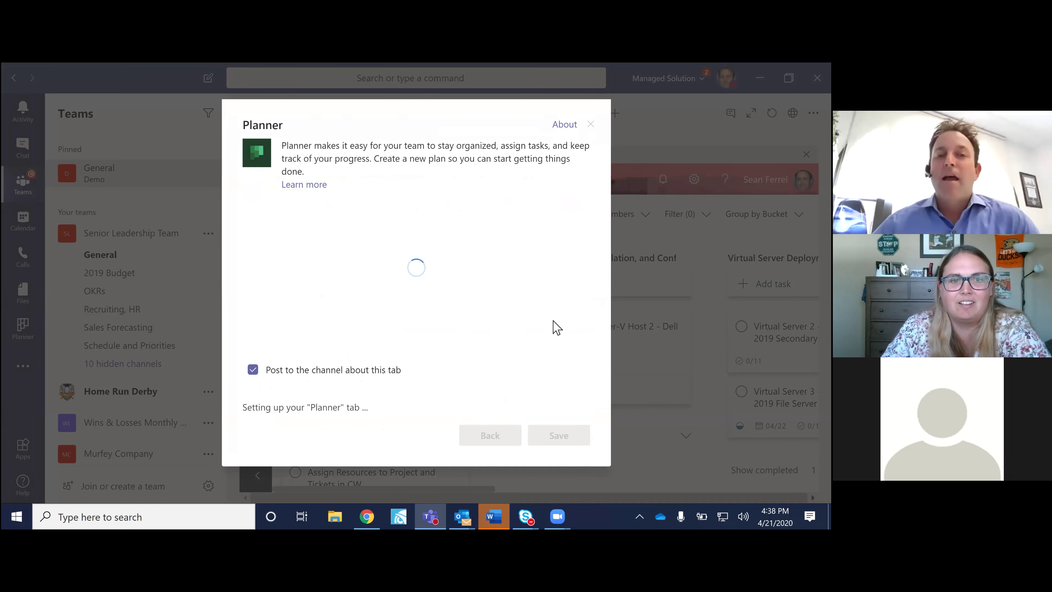
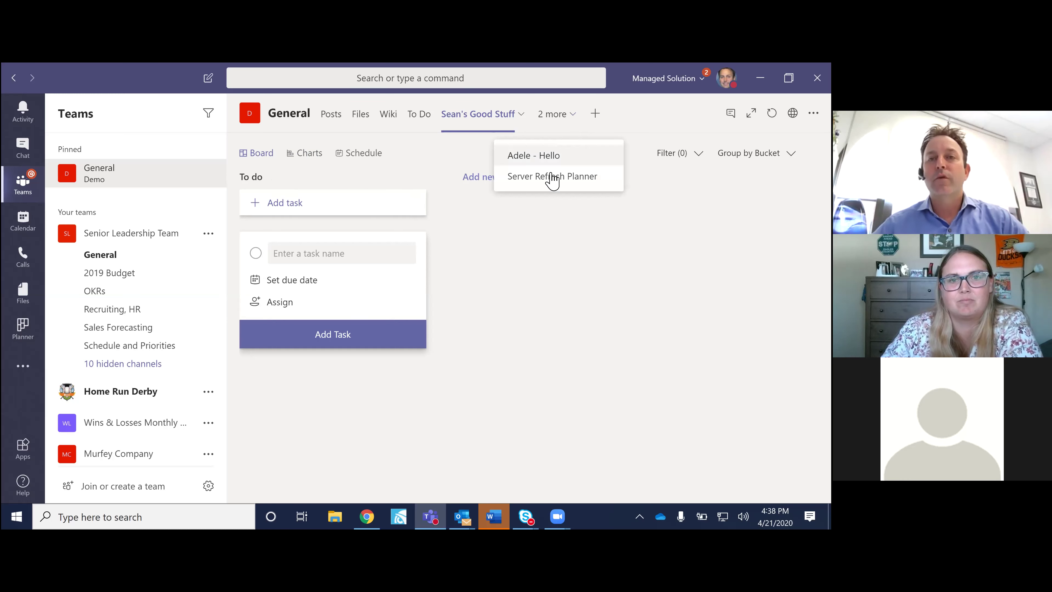
Open the Server Refresh Planner plan, bring it up in Planner in the Chrome browser, and browse the recent plans.
{"action": "left_click", "coordinate": [554, 176]}
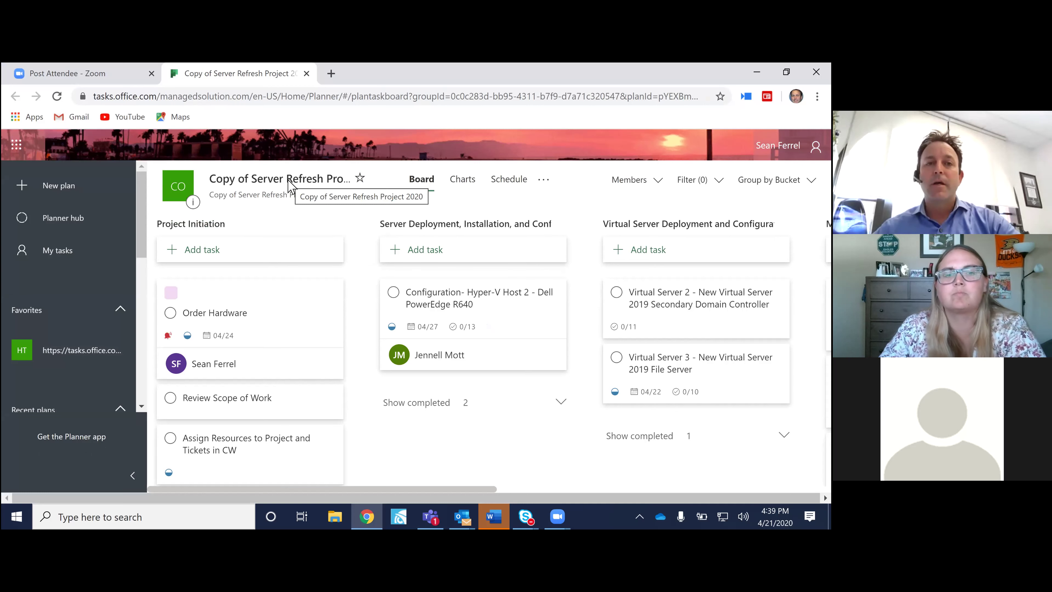
{"action": "left_click_drag", "start_coordinate": [142, 235], "coordinate": [140, 314]}
{"action": "scroll", "coordinate": [139, 315], "scroll_direction": "down", "scroll_amount": 2}
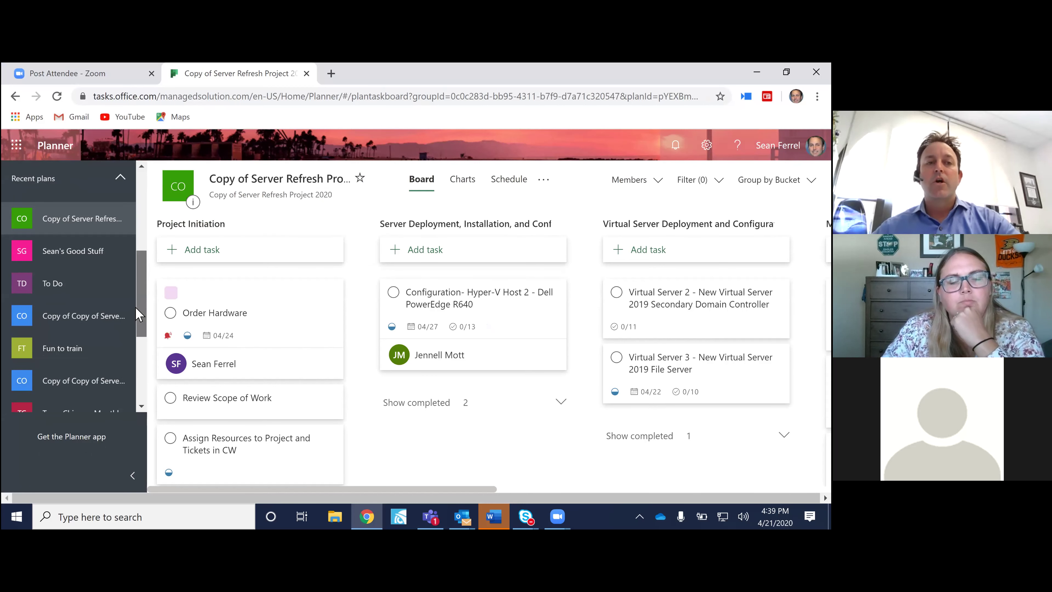
{"action": "scroll", "coordinate": [138, 327], "scroll_direction": "down", "scroll_amount": 2}
{"action": "scroll", "coordinate": [137, 330], "scroll_direction": "up", "scroll_amount": 5}
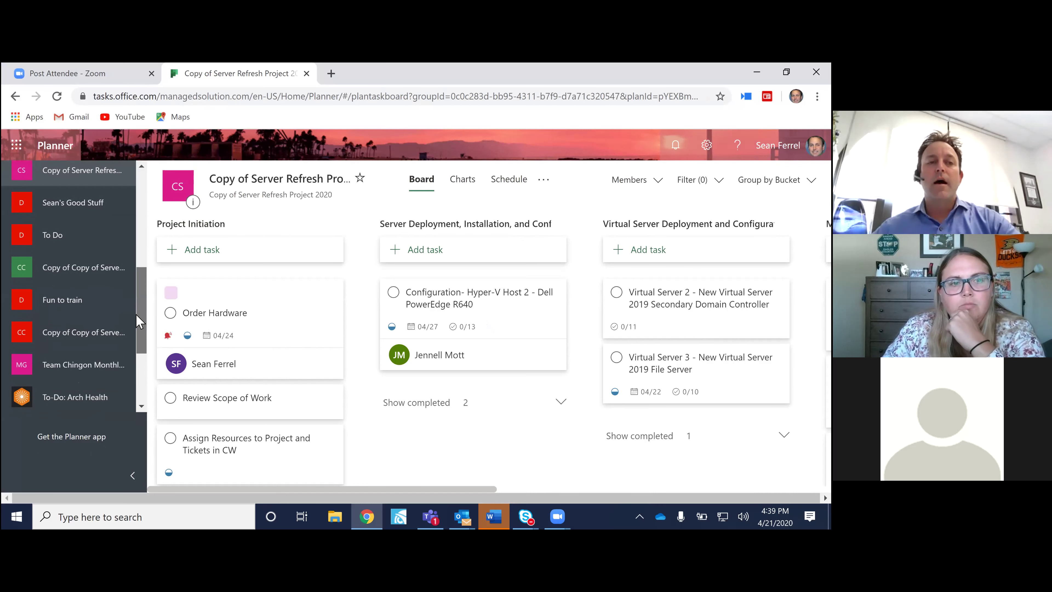
{"action": "scroll", "coordinate": [145, 271], "scroll_direction": "up", "scroll_amount": 4}
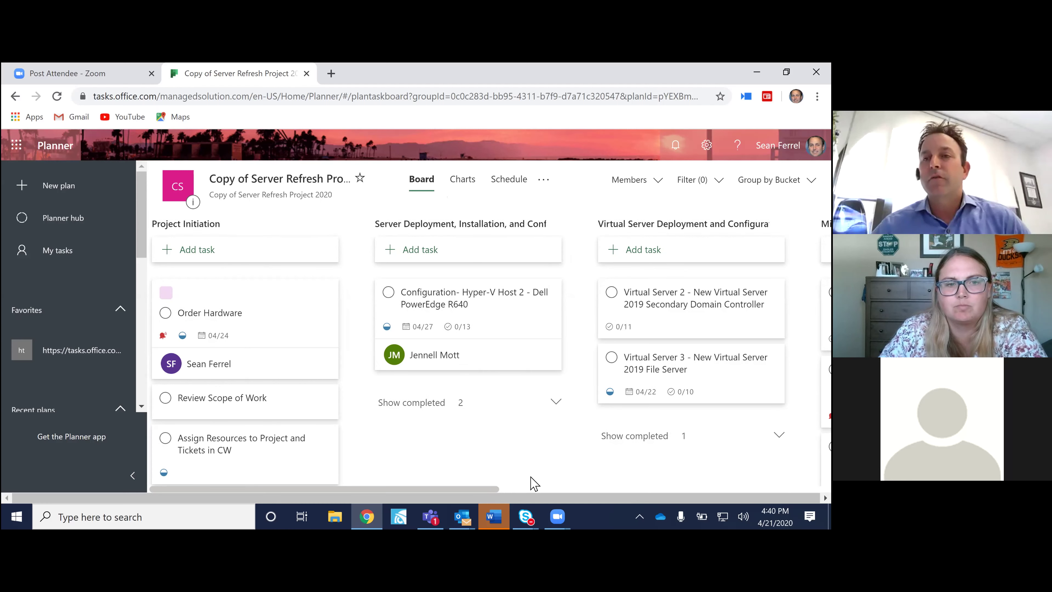
Examine the plan board's buckets from Project Initiation to Decommissioning and Documentation, including the Project Initiation tasks.
{"action": "scroll", "coordinate": [538, 488], "scroll_direction": "right", "scroll_amount": 4}
{"action": "scroll", "coordinate": [617, 493], "scroll_direction": "right", "scroll_amount": 5}
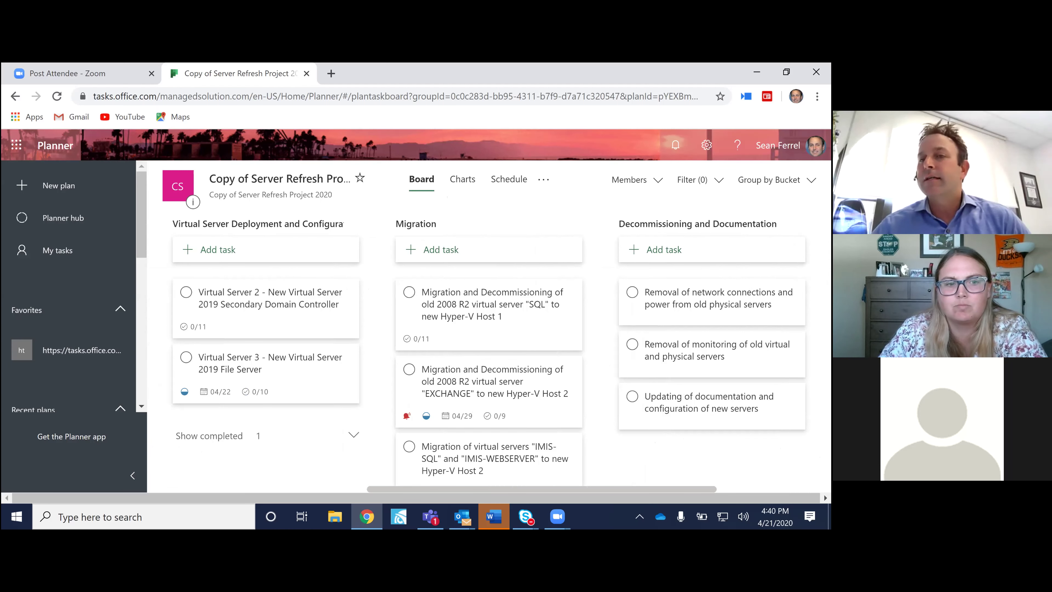
{"action": "scroll", "coordinate": [617, 493], "scroll_direction": "left", "scroll_amount": 2}
{"action": "scroll", "coordinate": [617, 497], "scroll_direction": "left", "scroll_amount": 1}
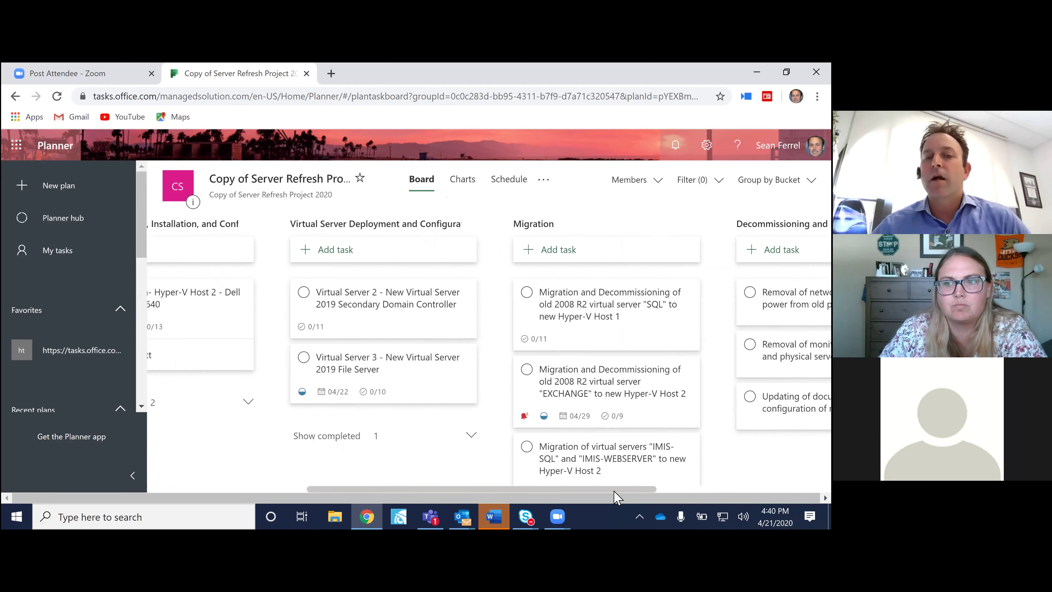
{"action": "scroll", "coordinate": [391, 472], "scroll_direction": "left", "scroll_amount": 5}
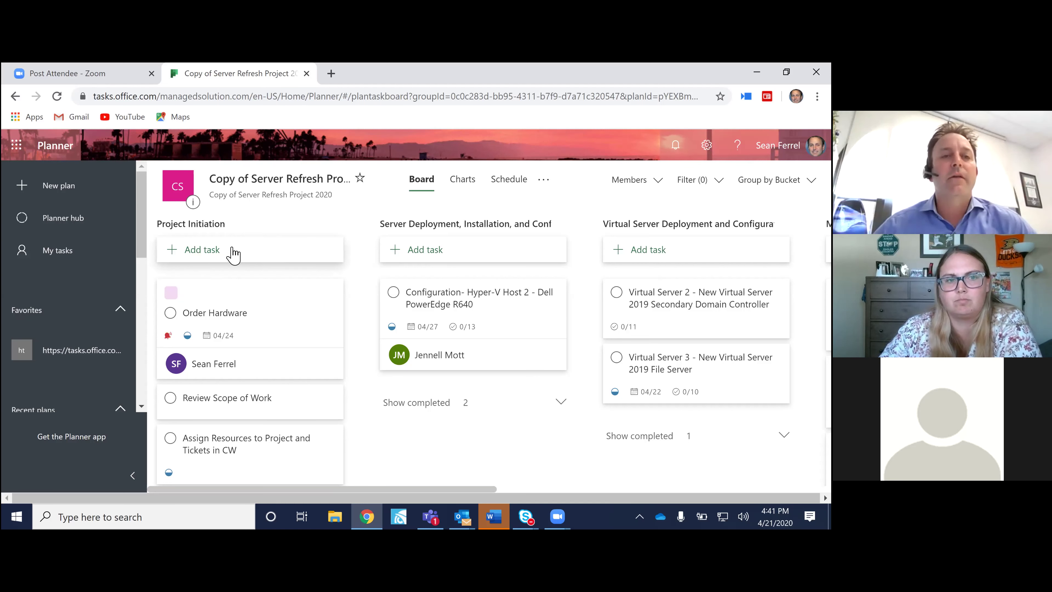
{"action": "scroll", "coordinate": [279, 314], "scroll_direction": "down", "scroll_amount": 2}
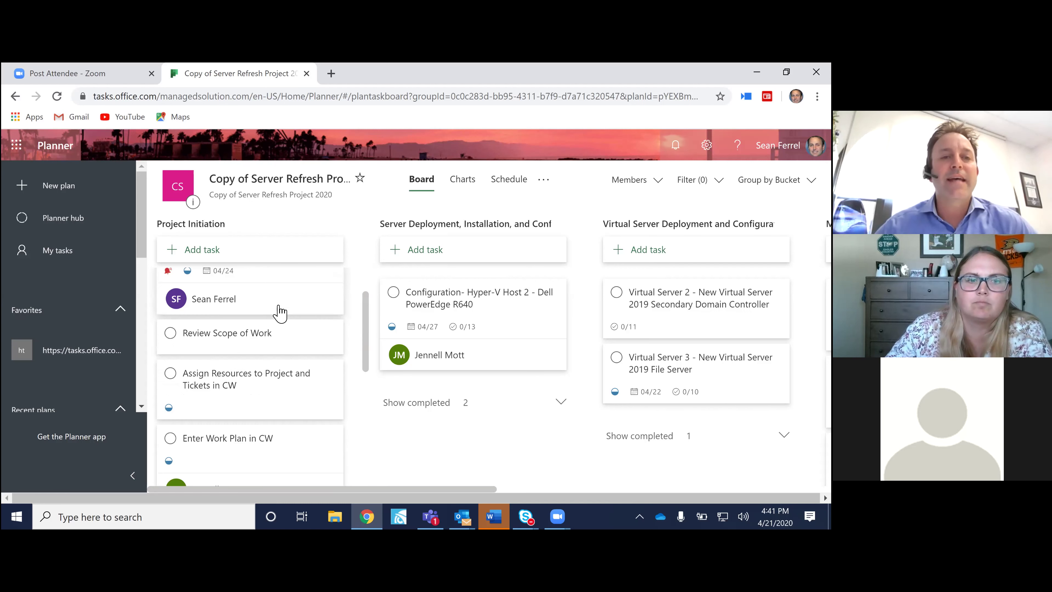
{"action": "scroll", "coordinate": [284, 317], "scroll_direction": "up", "scroll_amount": 2}
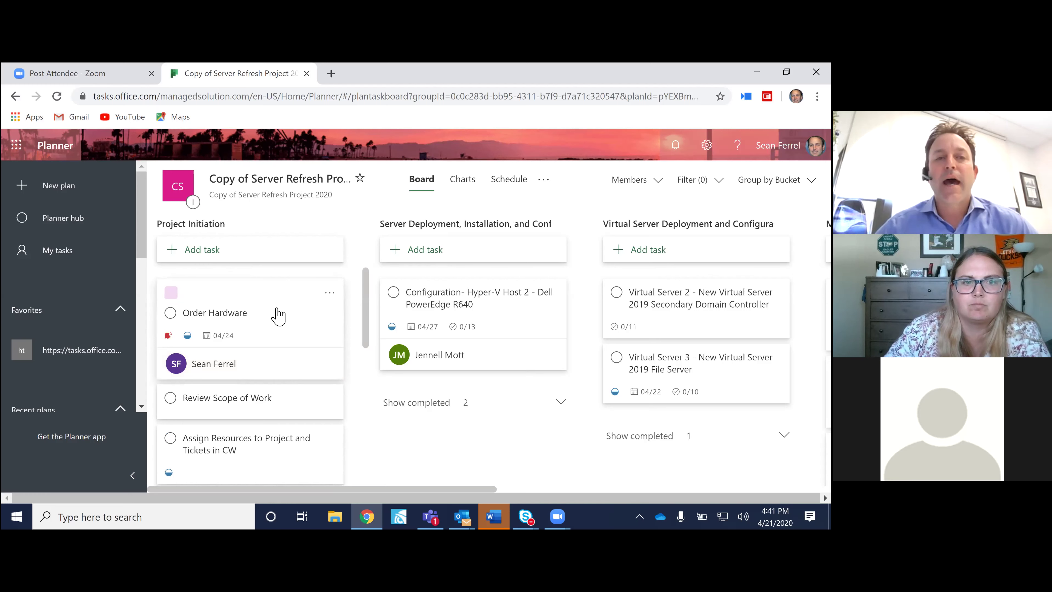
Open the Order Hardware task, set its progress to Not started, and switch it back to In progress.
{"action": "left_click", "coordinate": [277, 316]}
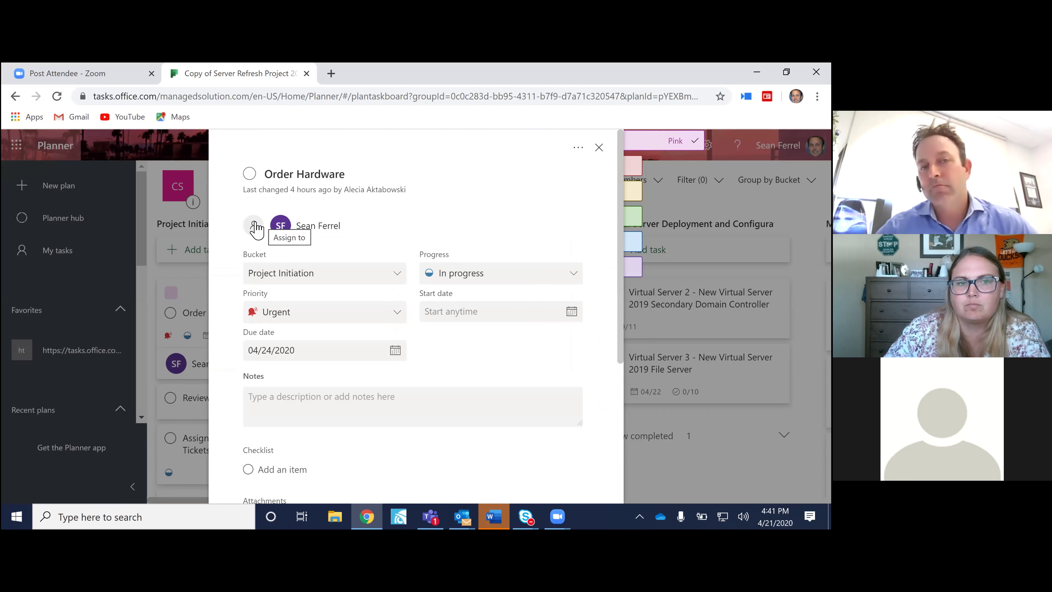
{"action": "scroll", "coordinate": [399, 232], "scroll_direction": "down", "scroll_amount": 2}
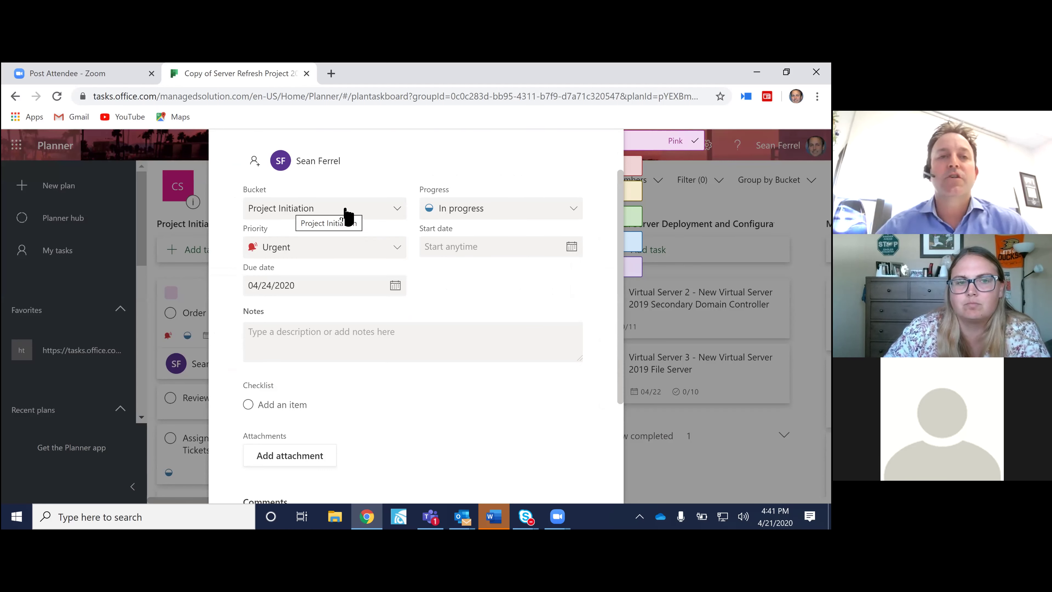
{"action": "left_click", "coordinate": [477, 216]}
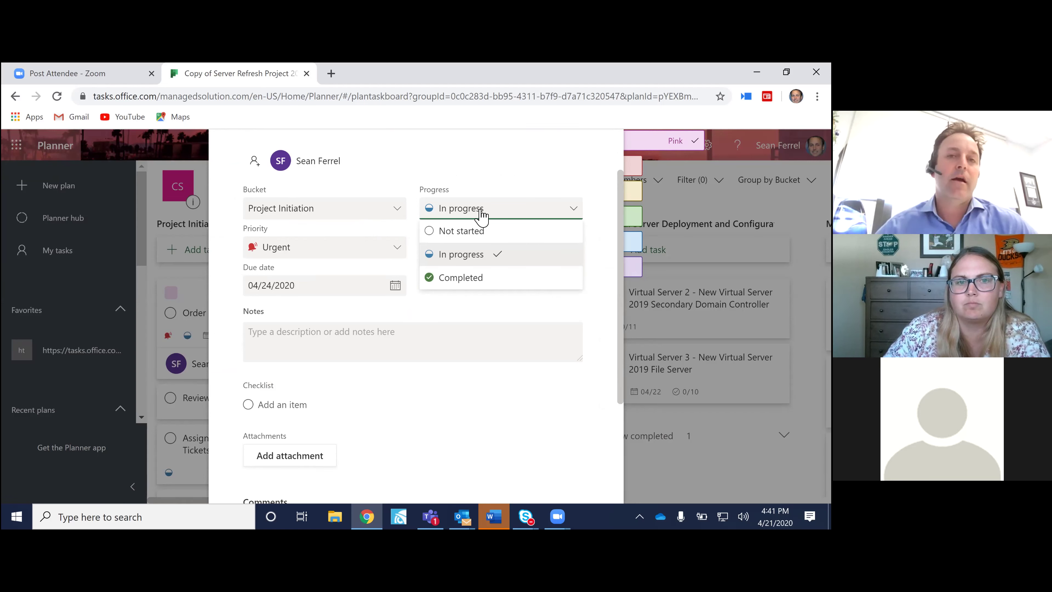
{"action": "left_click", "coordinate": [478, 229]}
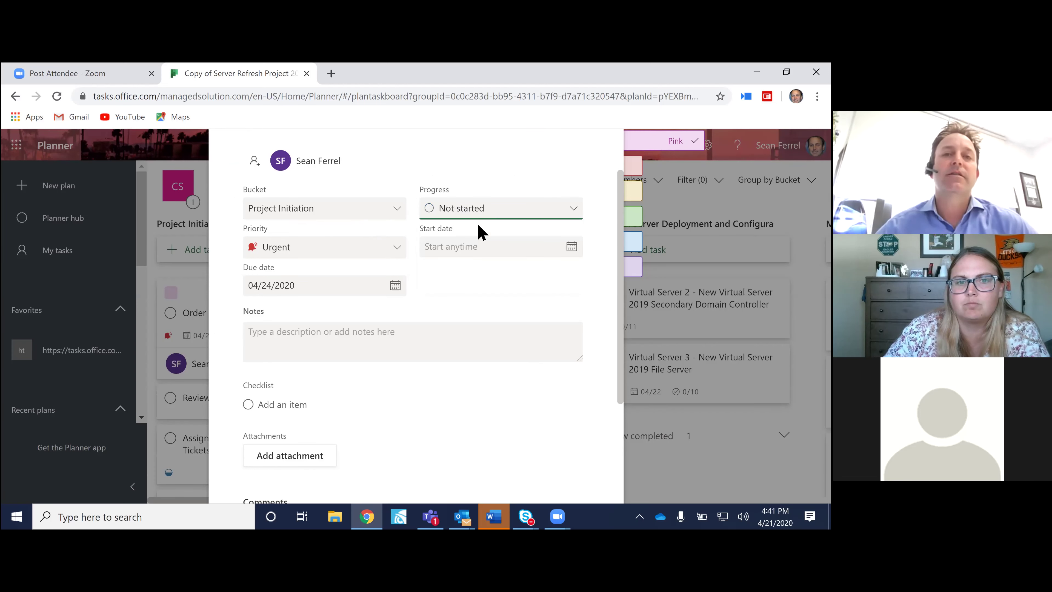
{"action": "left_click", "coordinate": [476, 208]}
{"action": "left_click", "coordinate": [470, 253]}
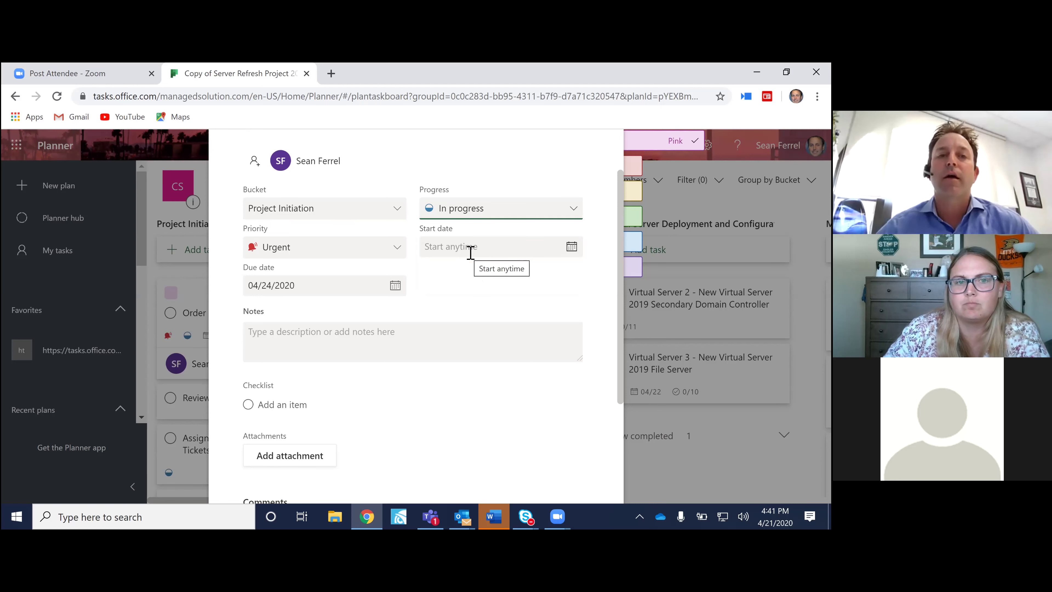
Keep the Order Hardware task's priority at Urgent and set both its start date and due date to 04/21/2020.
{"action": "left_click", "coordinate": [396, 248]}
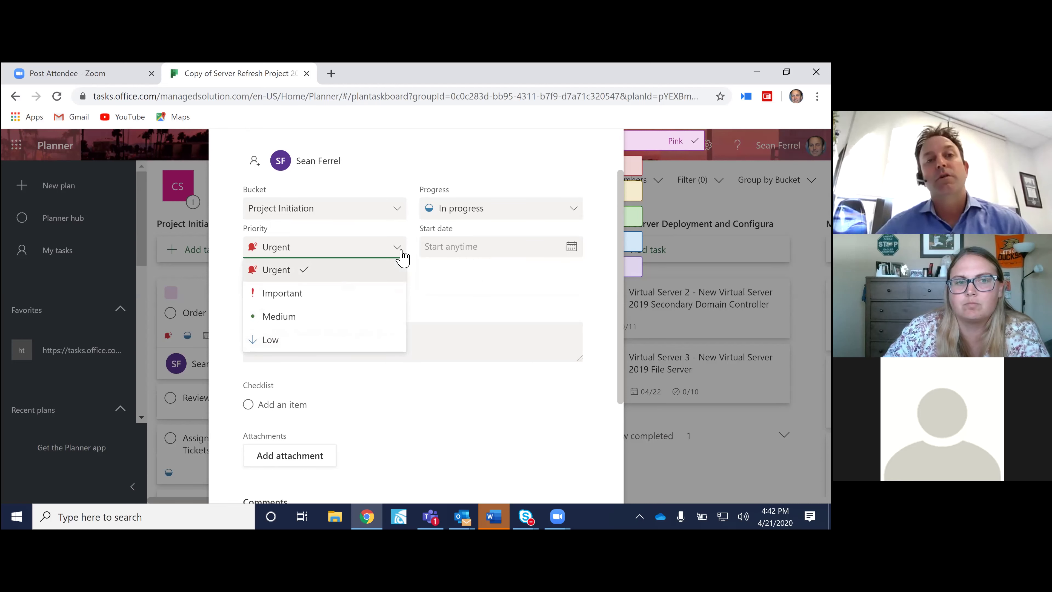
{"action": "left_click", "coordinate": [340, 270]}
{"action": "left_click", "coordinate": [571, 248]}
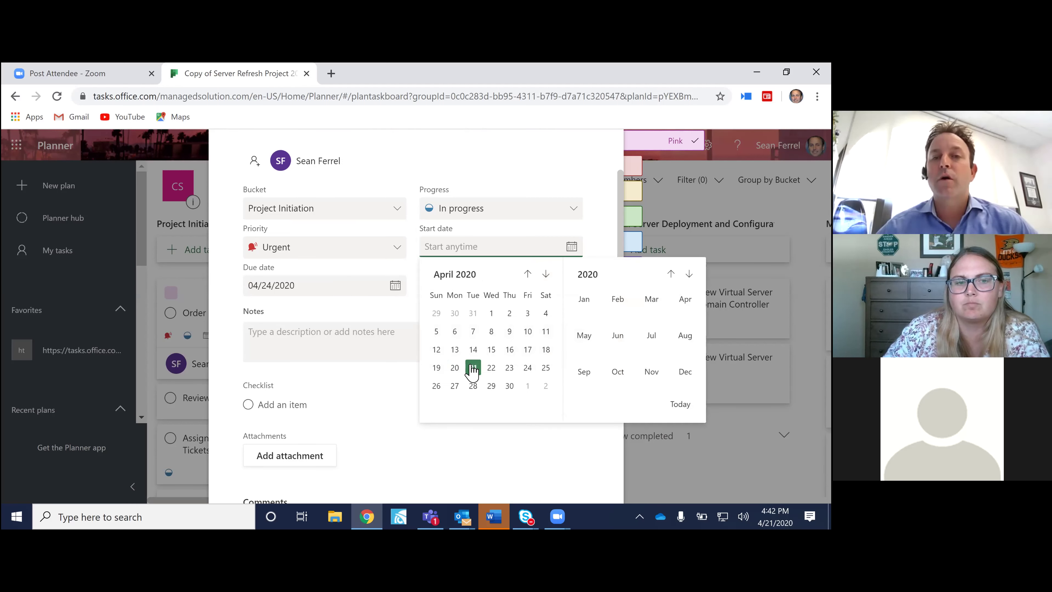
{"action": "left_click", "coordinate": [472, 367]}
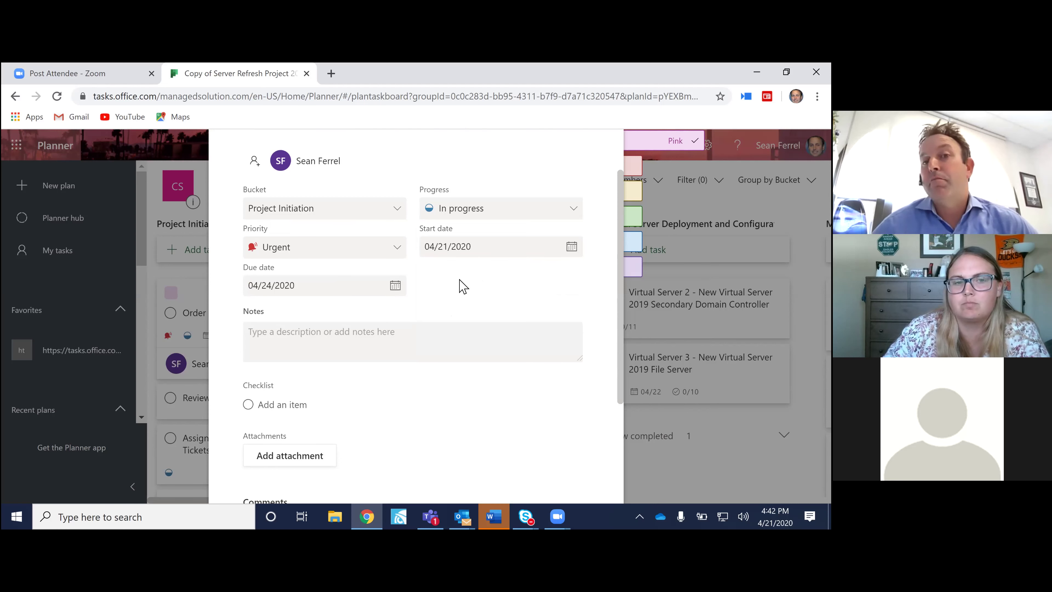
{"action": "left_click", "coordinate": [396, 285]}
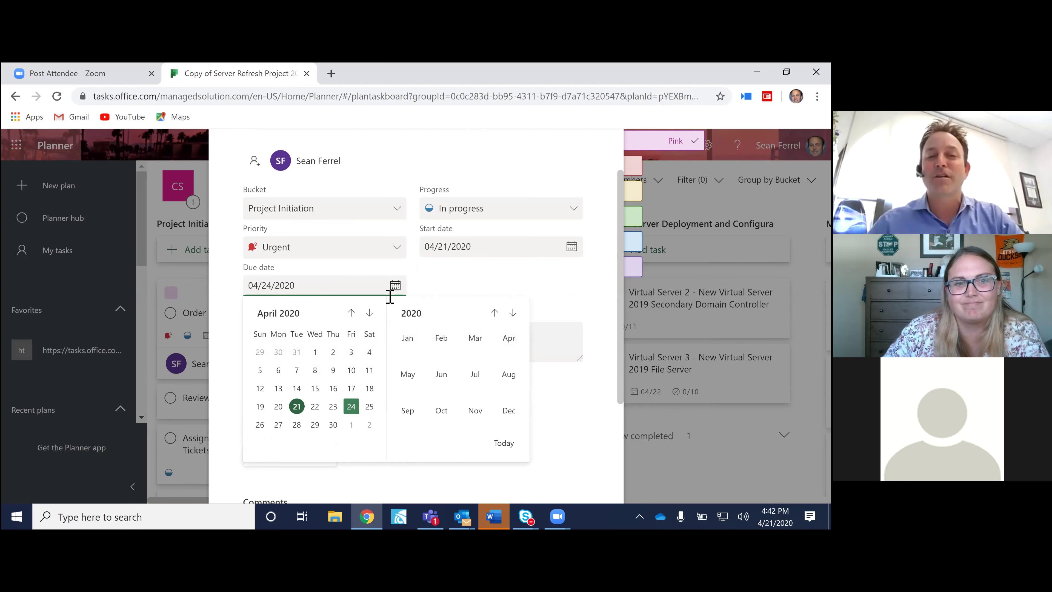
{"action": "left_click", "coordinate": [297, 406]}
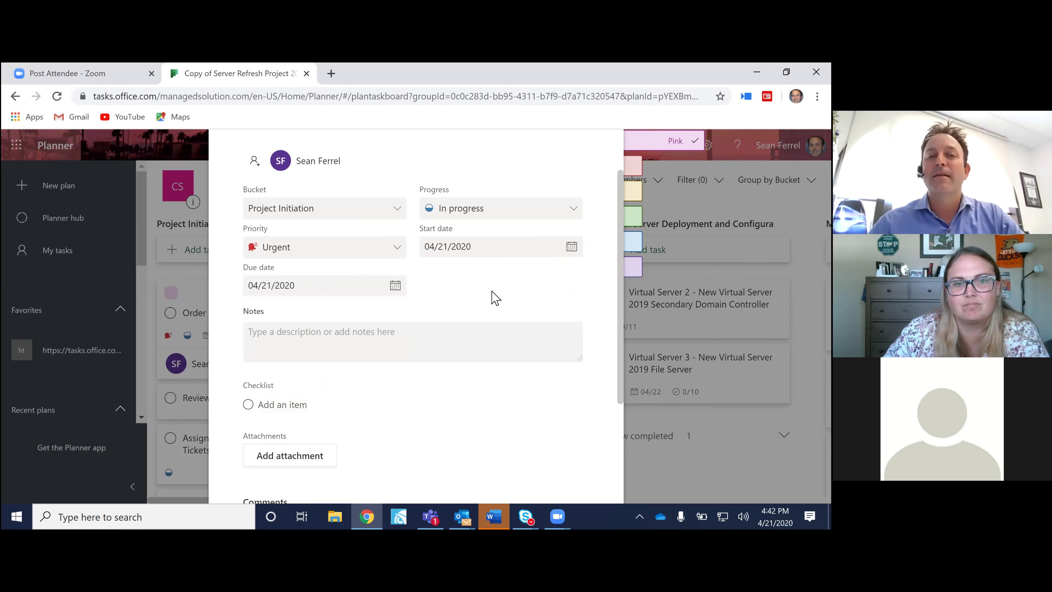
Examine the Order Hardware task's notes, checklist, attachments and comments sections.
{"action": "scroll", "coordinate": [381, 265], "scroll_direction": "down", "scroll_amount": 2}
{"action": "left_click", "coordinate": [381, 266]}
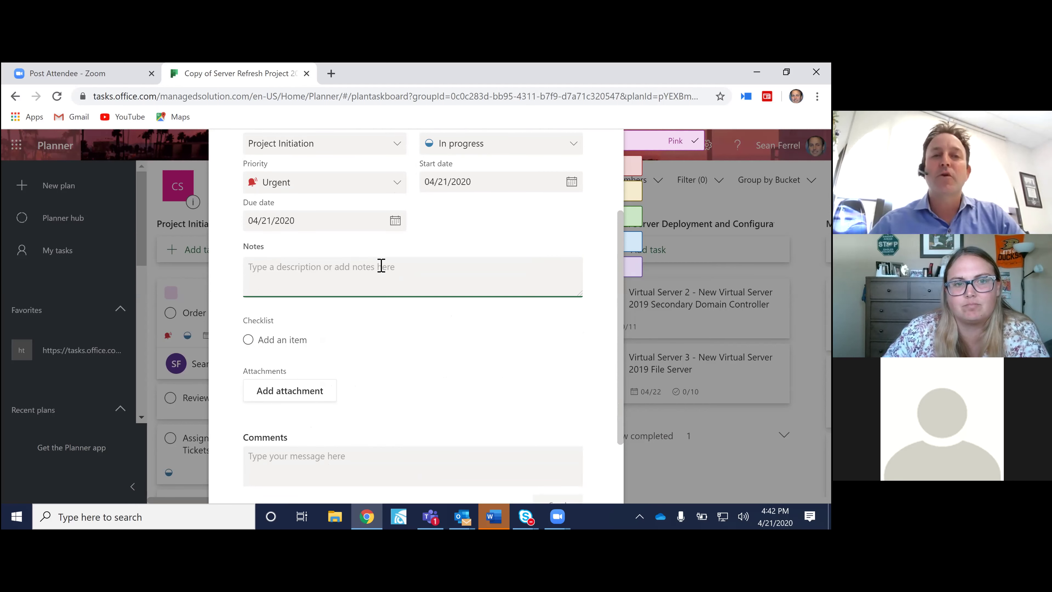
{"action": "scroll", "coordinate": [381, 267], "scroll_direction": "down", "scroll_amount": 2}
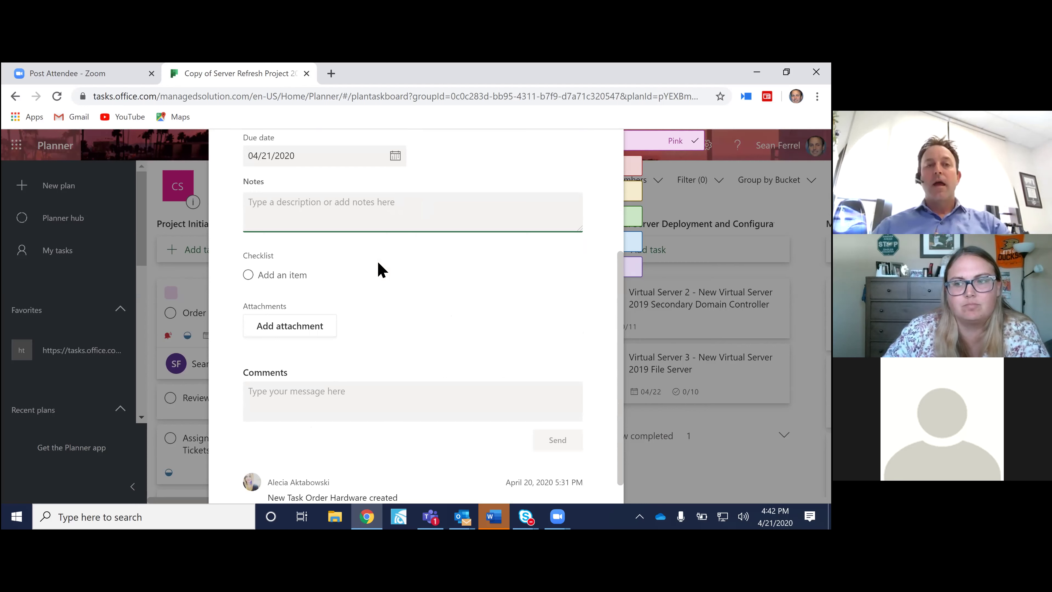
{"action": "scroll", "coordinate": [282, 262], "scroll_direction": "down", "scroll_amount": 1}
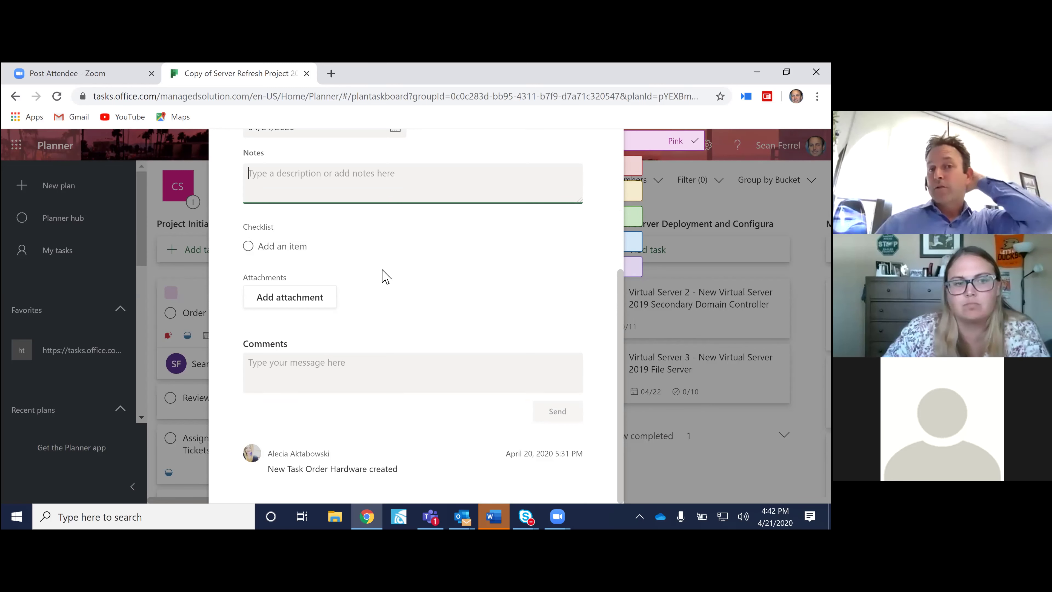
{"action": "scroll", "coordinate": [472, 273], "scroll_direction": "up", "scroll_amount": 5}
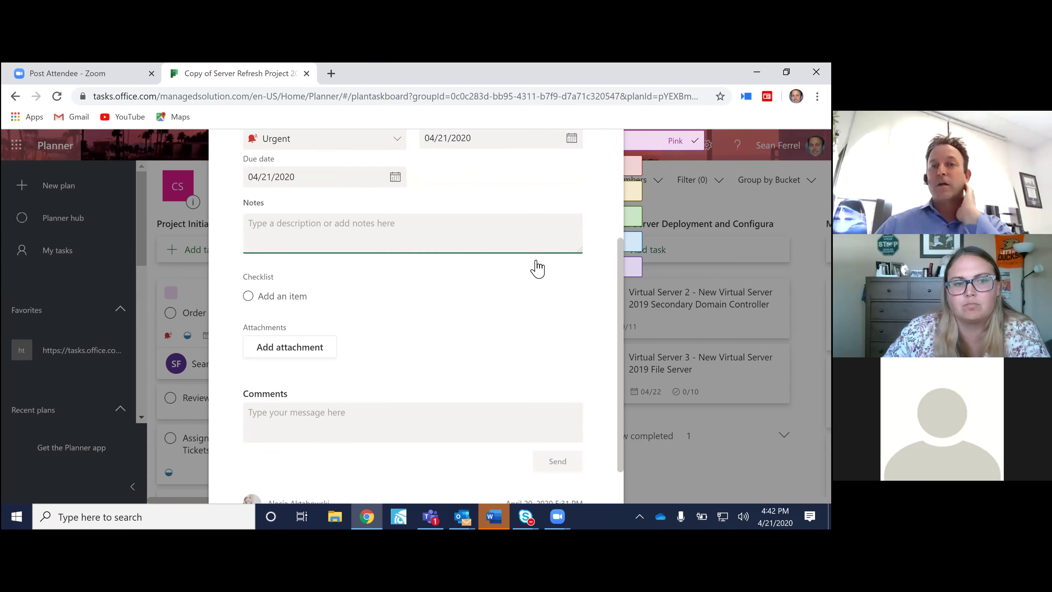
Close the Order Hardware task and assign a second team member to the Configuration- Hyper-V Host 2 - Dell PowerEdge R640 task.
{"action": "left_click", "coordinate": [598, 148]}
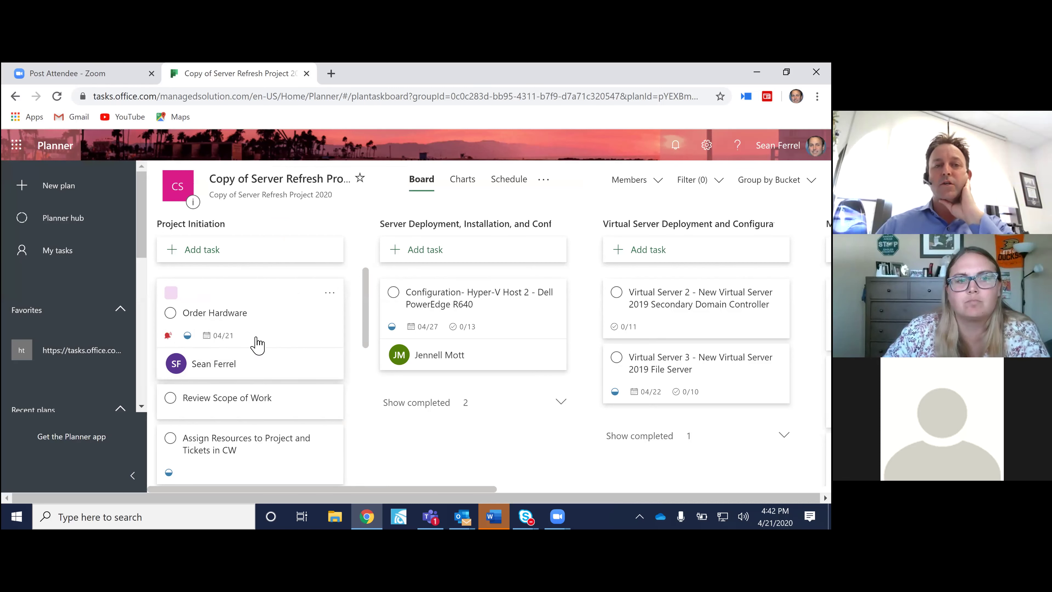
{"action": "scroll", "coordinate": [271, 344], "scroll_direction": "down", "scroll_amount": 2}
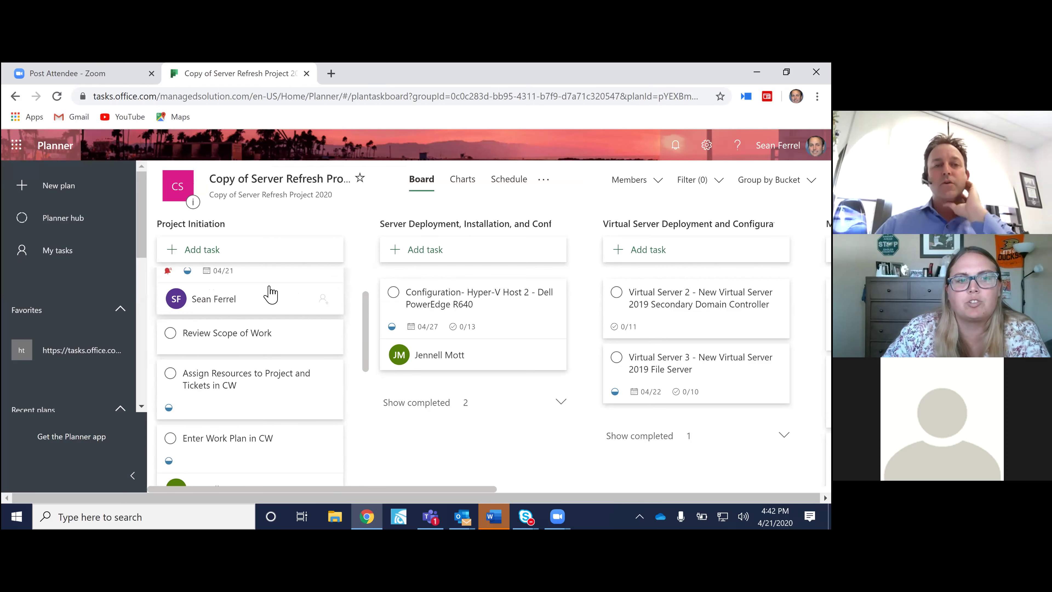
{"action": "scroll", "coordinate": [270, 292], "scroll_direction": "up", "scroll_amount": 2}
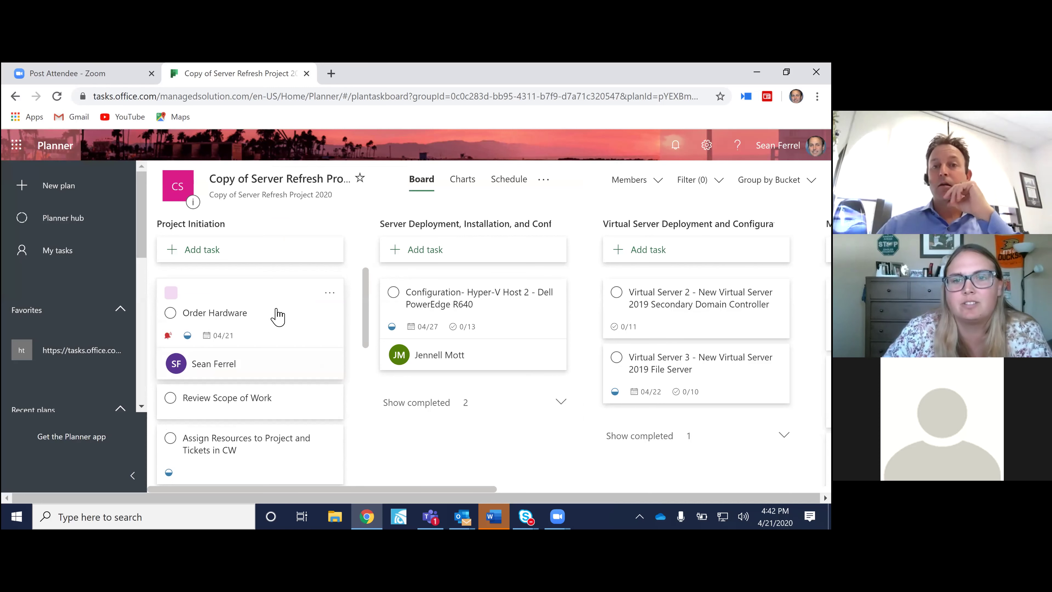
{"action": "left_click", "coordinate": [485, 313]}
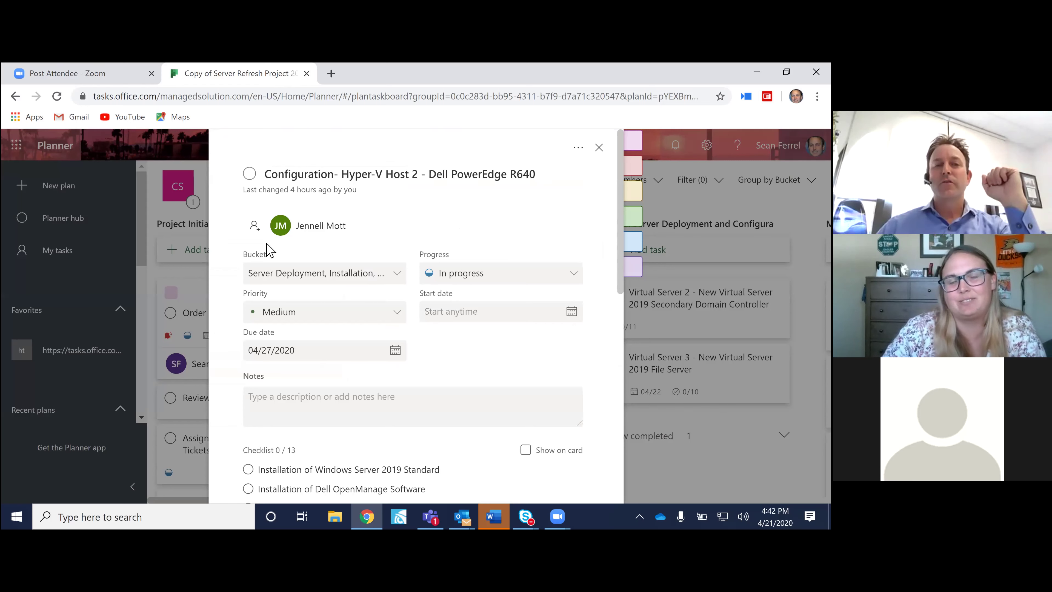
{"action": "left_click", "coordinate": [254, 226]}
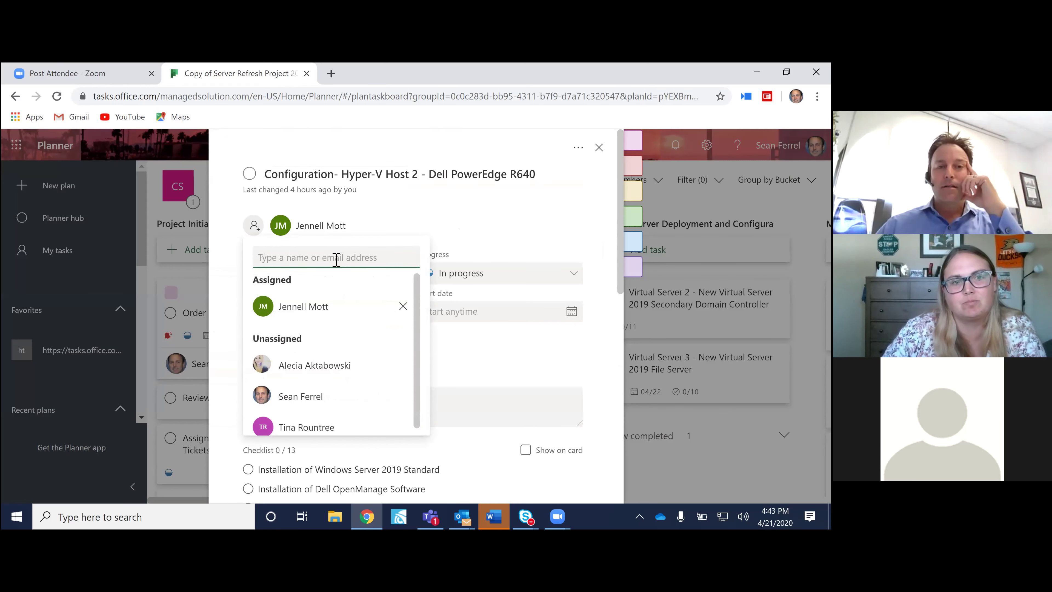
{"action": "left_click", "coordinate": [337, 366]}
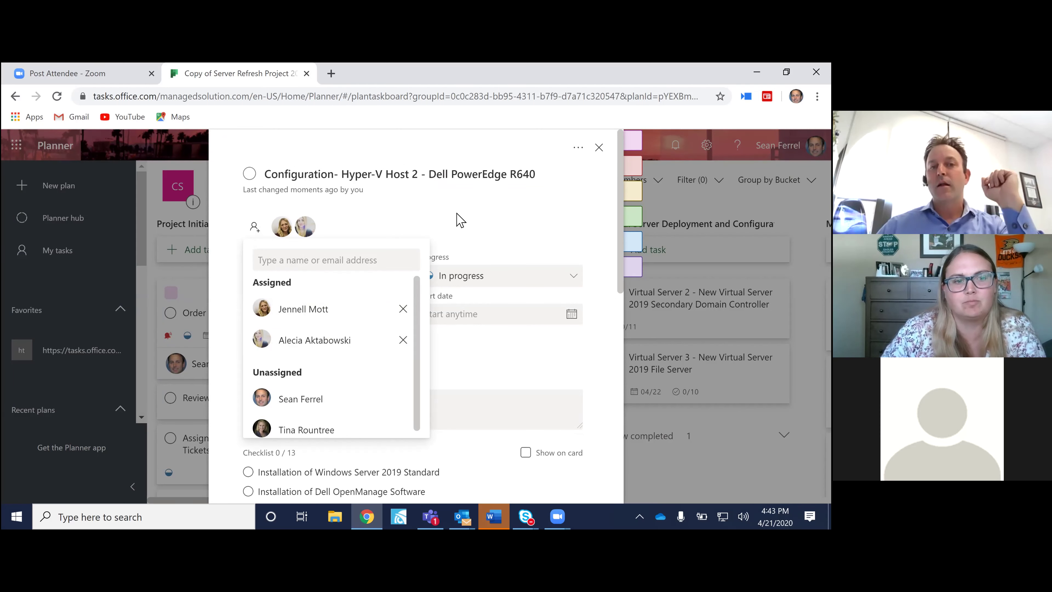
{"action": "left_click", "coordinate": [555, 204]}
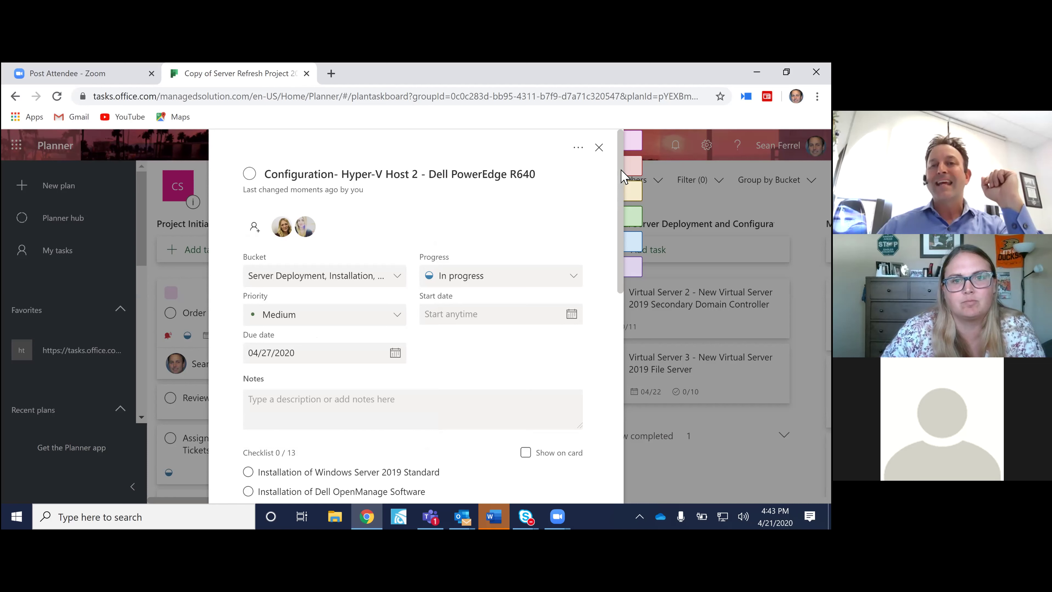
Mark the five checklist items from Installation of Dell OpenManage Software through Configuration of Host Networking as complete.
{"action": "scroll", "coordinate": [623, 211], "scroll_direction": "down", "scroll_amount": 5}
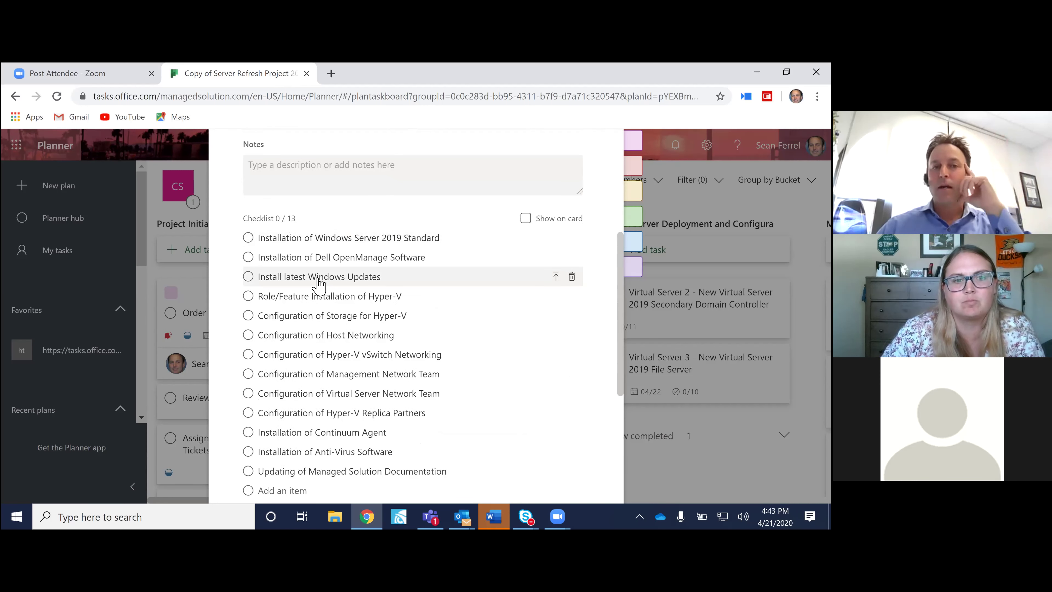
{"action": "left_click", "coordinate": [248, 257]}
{"action": "left_click", "coordinate": [248, 276]}
{"action": "left_click", "coordinate": [248, 296]}
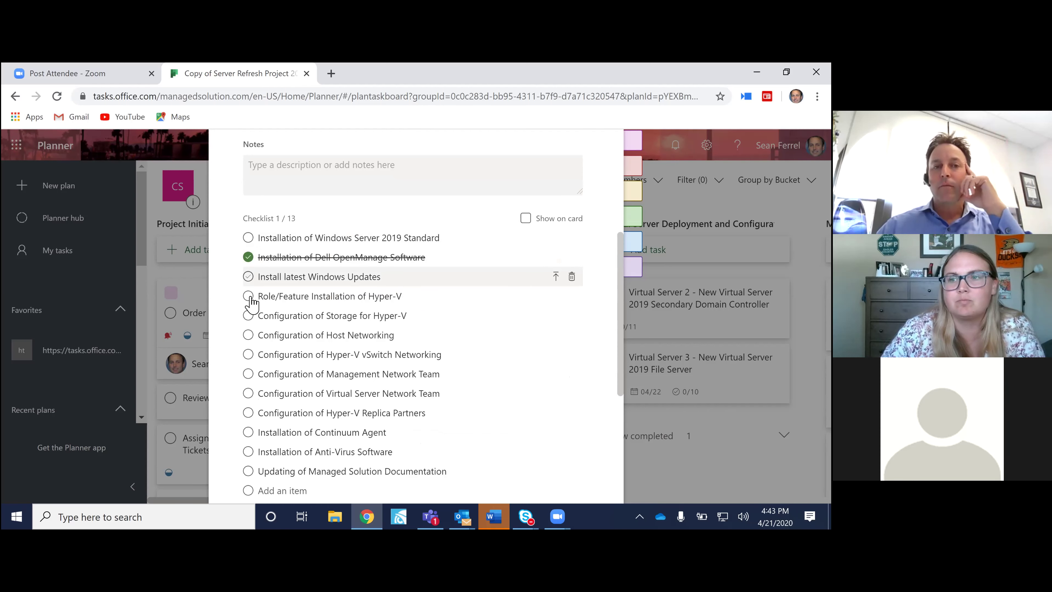
{"action": "left_click", "coordinate": [248, 315]}
{"action": "left_click", "coordinate": [248, 335]}
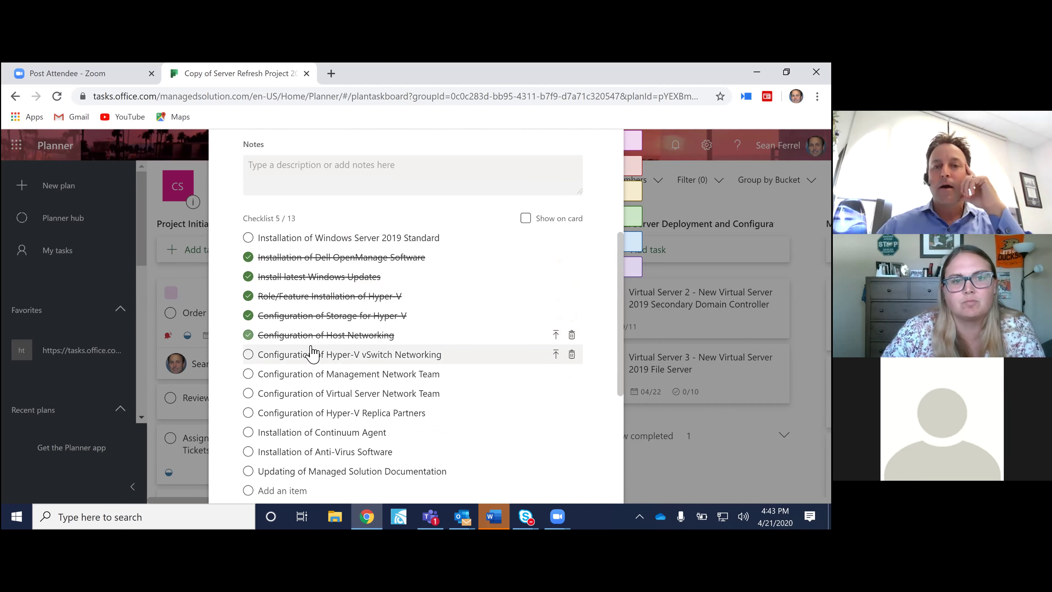
Keep the Hyper-V Host 2 task's progress at In progress, look over its comments section, and close the task.
{"action": "scroll", "coordinate": [323, 348], "scroll_direction": "up", "scroll_amount": 5}
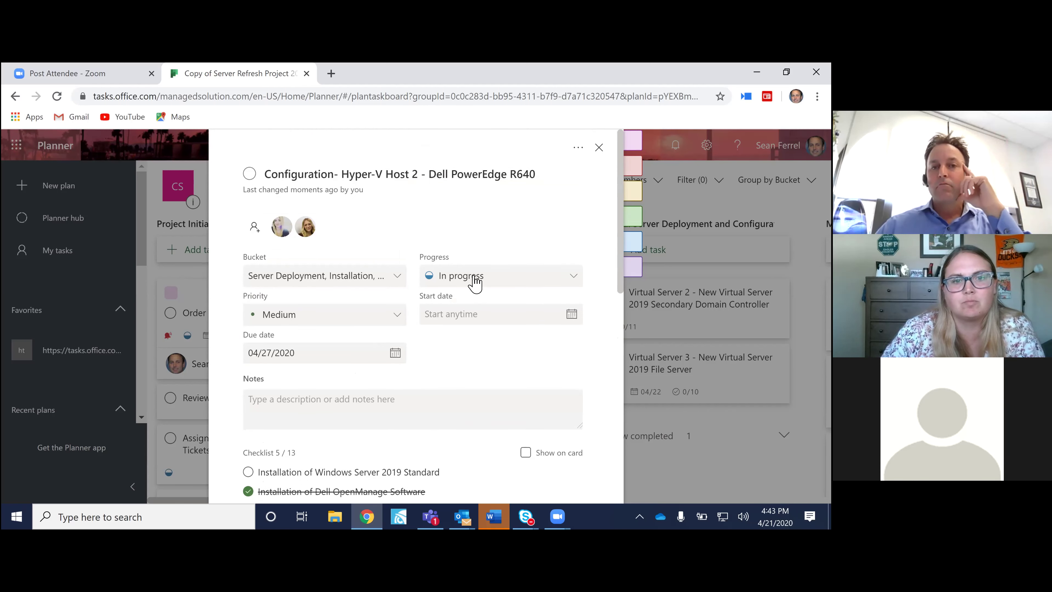
{"action": "left_click", "coordinate": [475, 281]}
{"action": "left_click", "coordinate": [474, 323]}
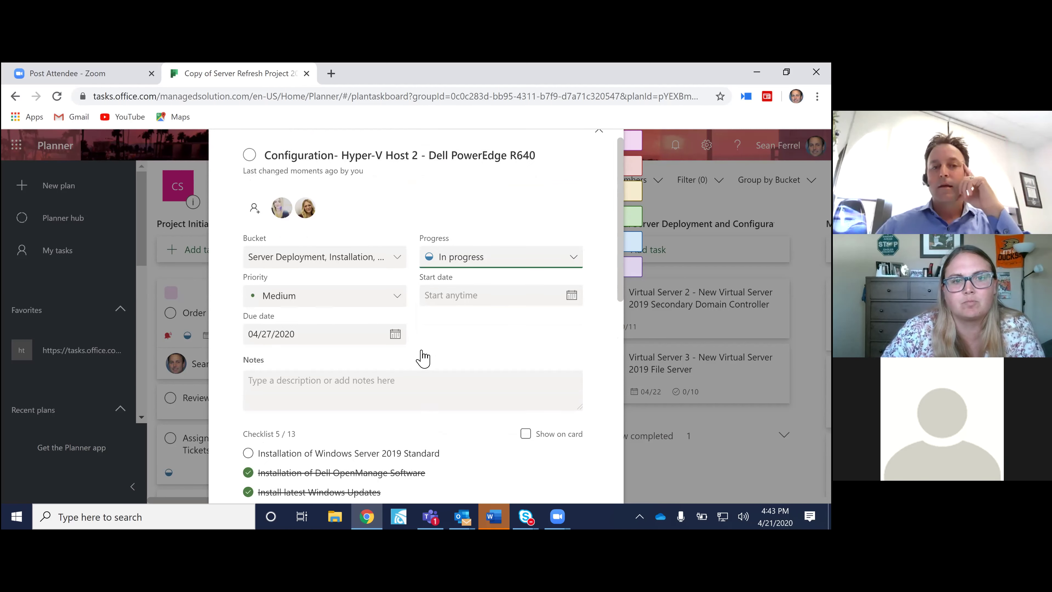
{"action": "scroll", "coordinate": [420, 357], "scroll_direction": "down", "scroll_amount": 10}
{"action": "left_click", "coordinate": [387, 386]}
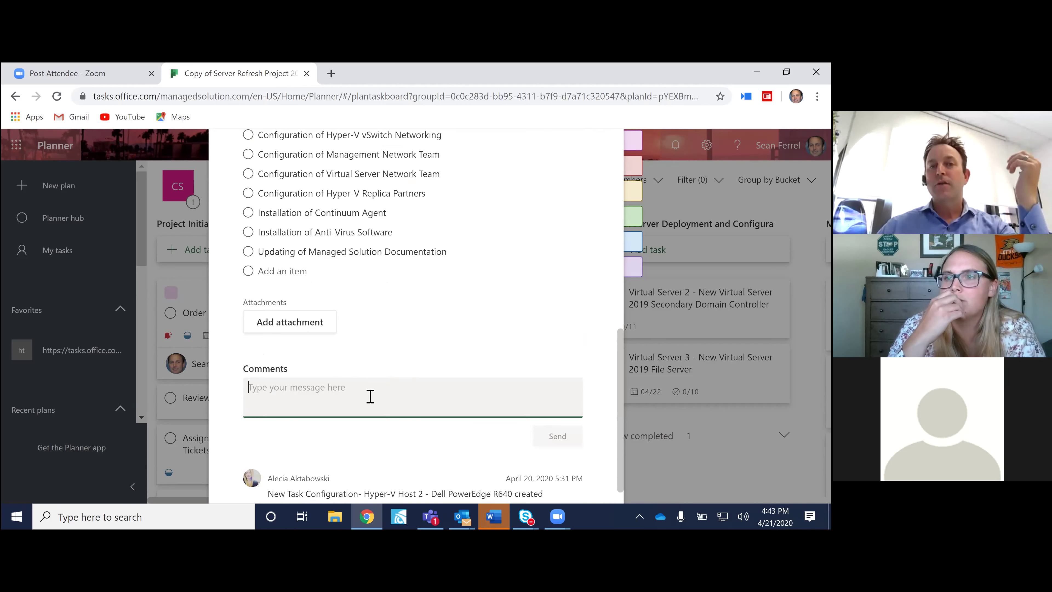
{"action": "scroll", "coordinate": [370, 397], "scroll_direction": "up", "scroll_amount": 10}
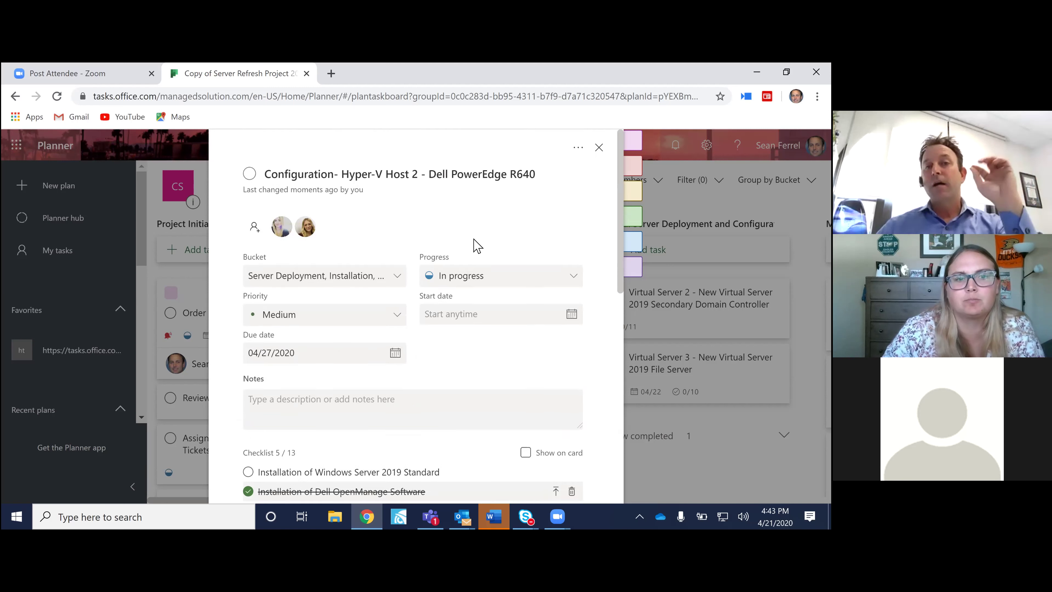
{"action": "left_click", "coordinate": [597, 149]}
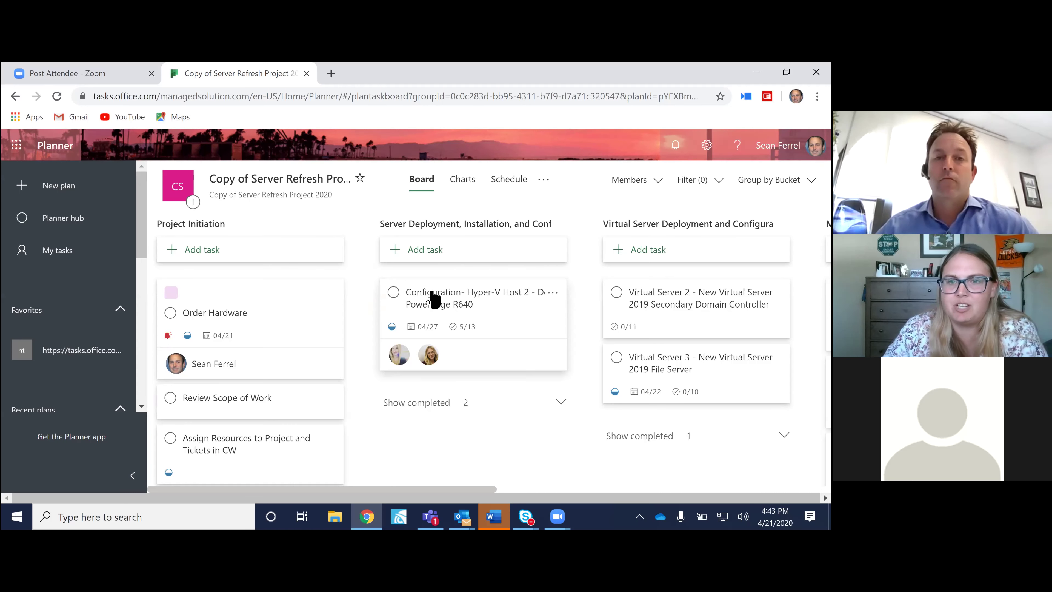
Attach the Managed Services Cost Calculator - with Overhead workbook from the Desktop to the Hyper-V Host 2 configuration task.
{"action": "left_click", "coordinate": [480, 301]}
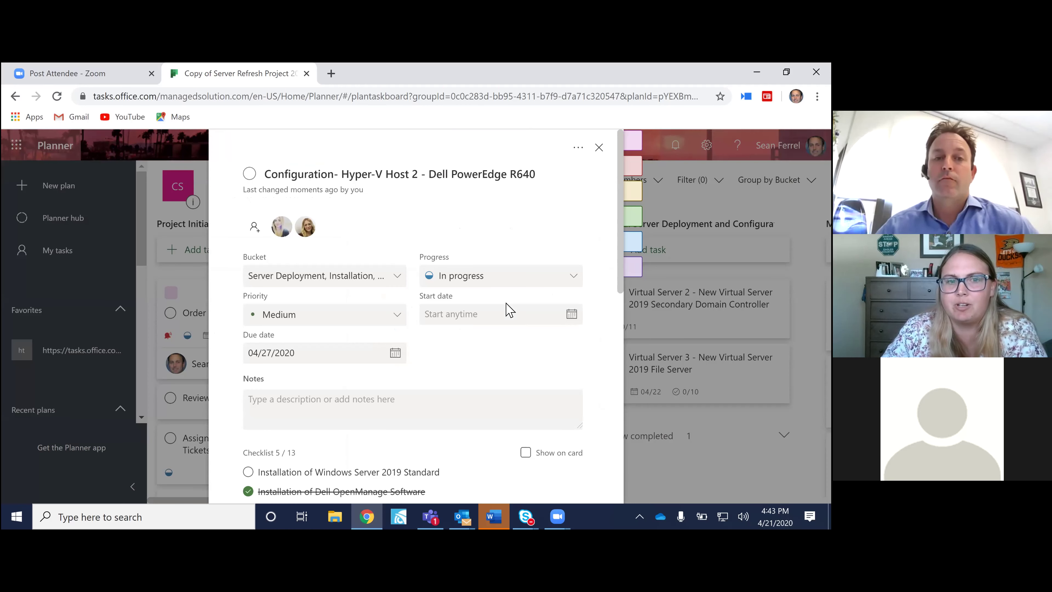
{"action": "scroll", "coordinate": [507, 309], "scroll_direction": "down", "scroll_amount": 6}
{"action": "scroll", "coordinate": [511, 310], "scroll_direction": "down", "scroll_amount": 5}
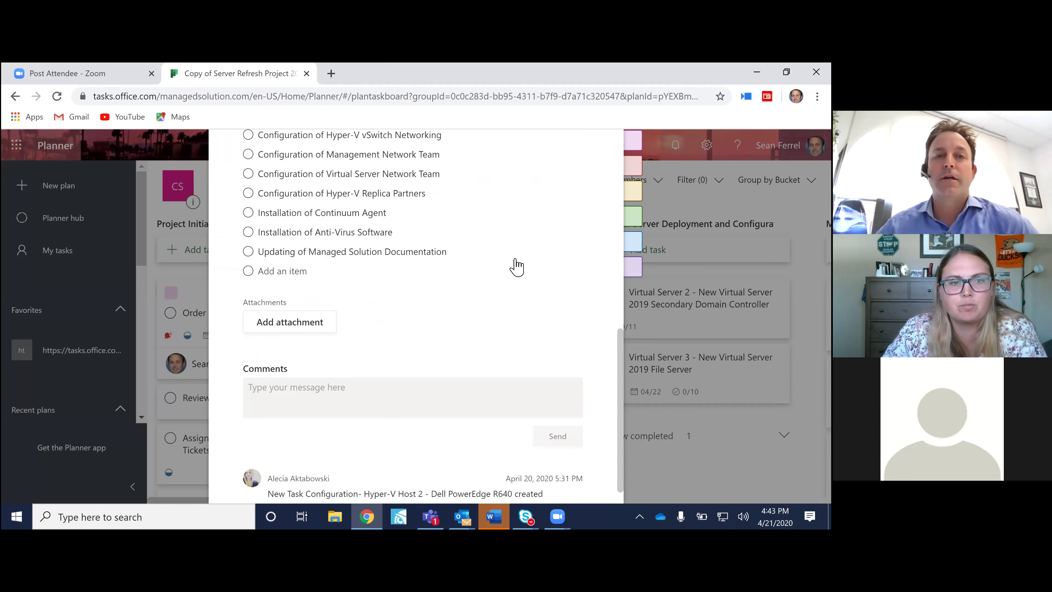
{"action": "left_click", "coordinate": [293, 330]}
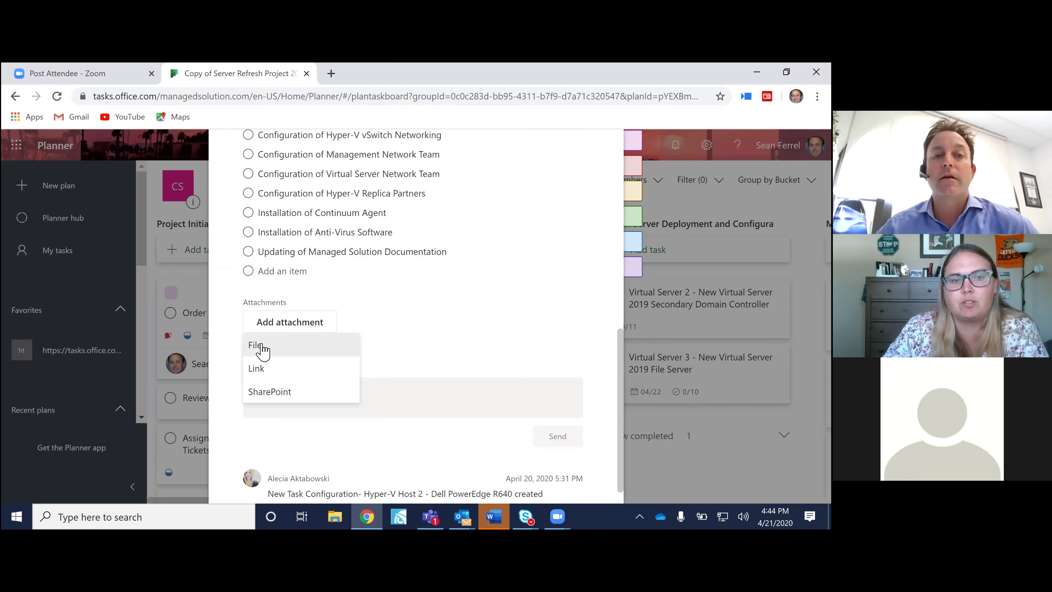
{"action": "left_click", "coordinate": [263, 347]}
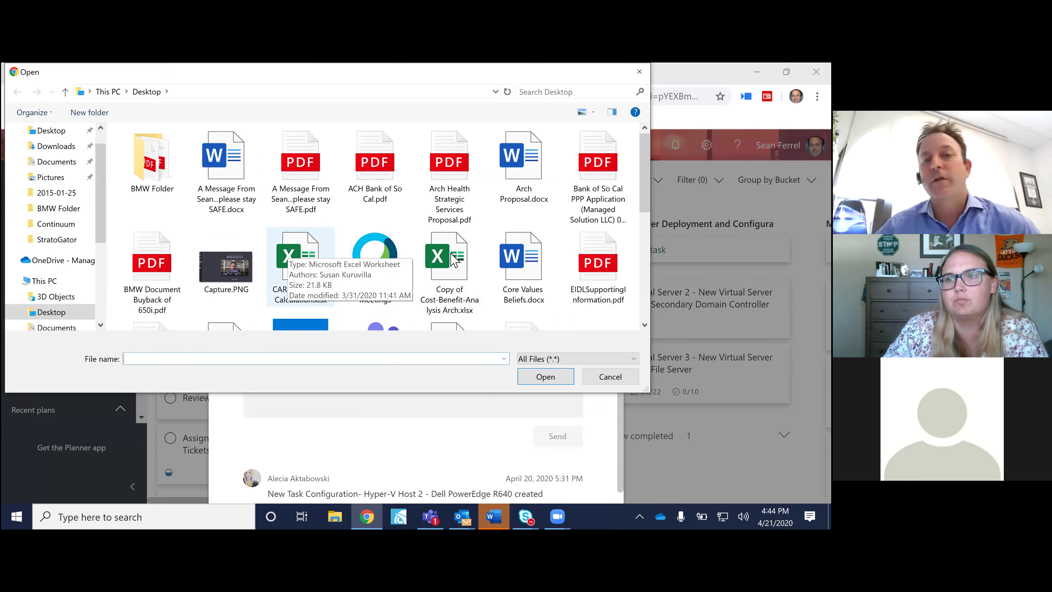
{"action": "scroll", "coordinate": [454, 261], "scroll_direction": "down", "scroll_amount": 2}
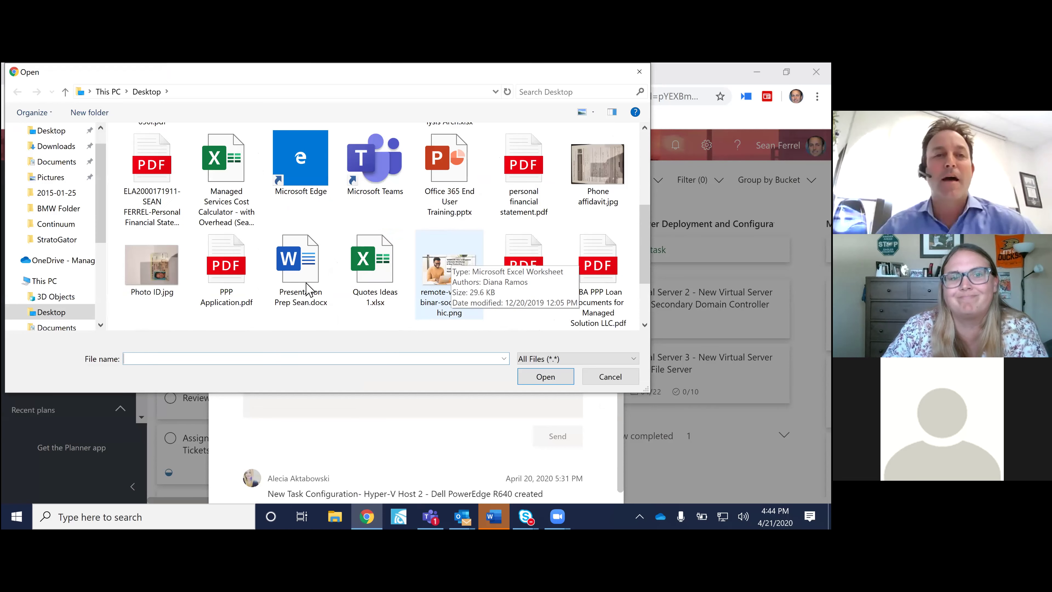
{"action": "left_click", "coordinate": [224, 165]}
{"action": "key", "text": "Return"}
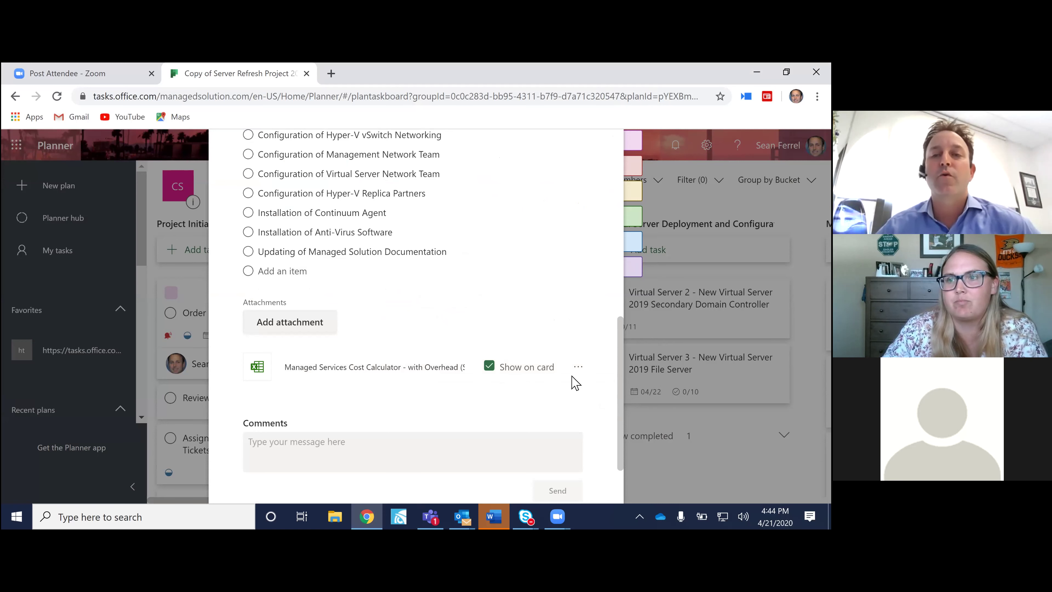
View the available actions for the attached workbook and close the task to return to the plan board.
{"action": "left_click", "coordinate": [577, 368]}
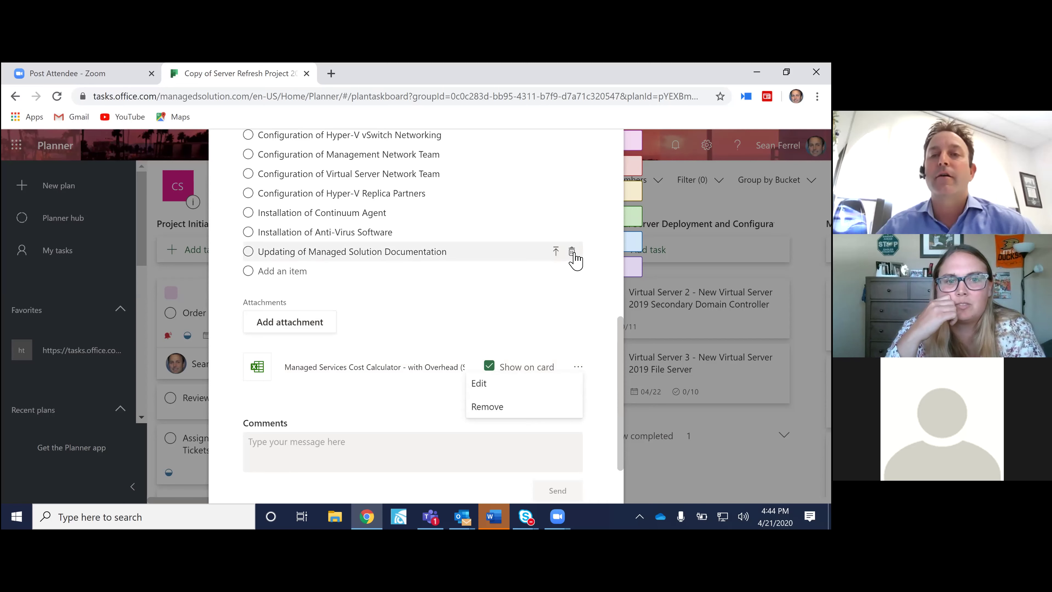
{"action": "scroll", "coordinate": [576, 260], "scroll_direction": "up", "scroll_amount": 10}
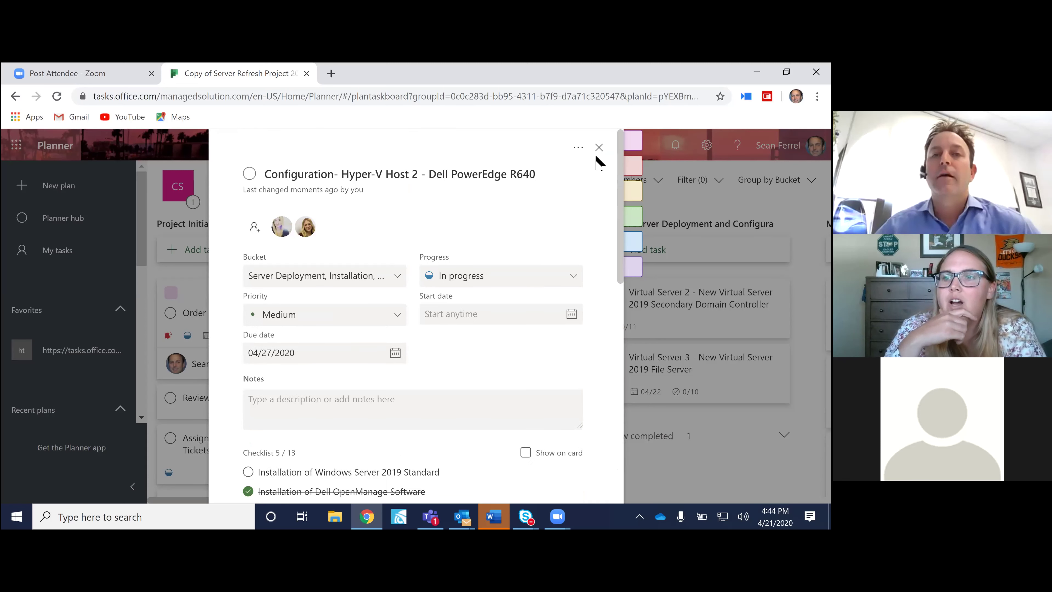
{"action": "left_click", "coordinate": [598, 151]}
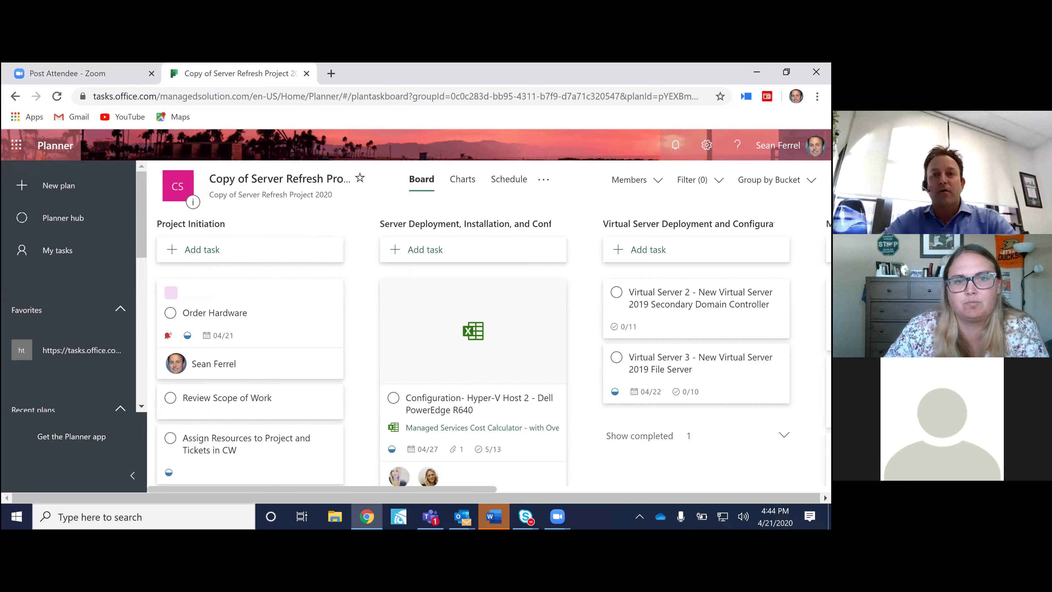
Switch to Outlook, search the mailbox for the colleague's first name, and open the message "Fwd: You've been assigned a task!".
{"action": "key", "text": "alt+Tab"}
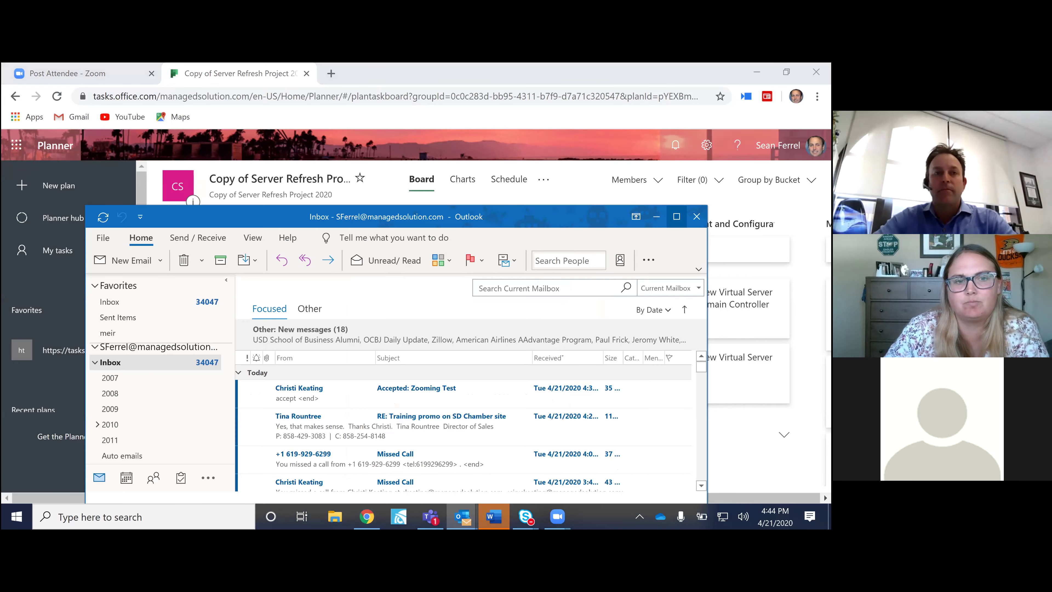
{"action": "left_click", "coordinate": [568, 146]}
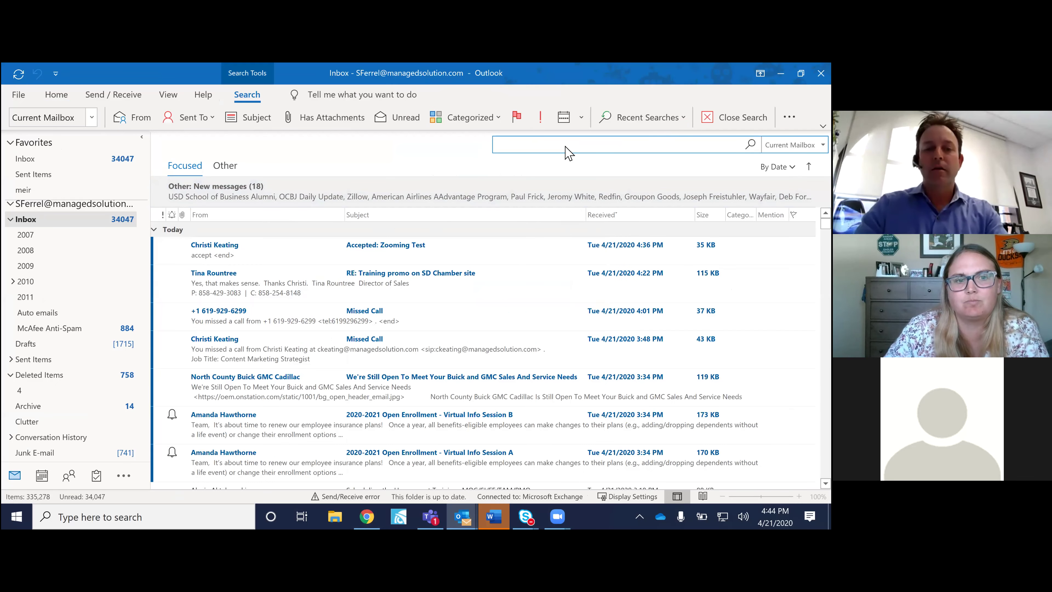
{"action": "type", "text": "alecia"}
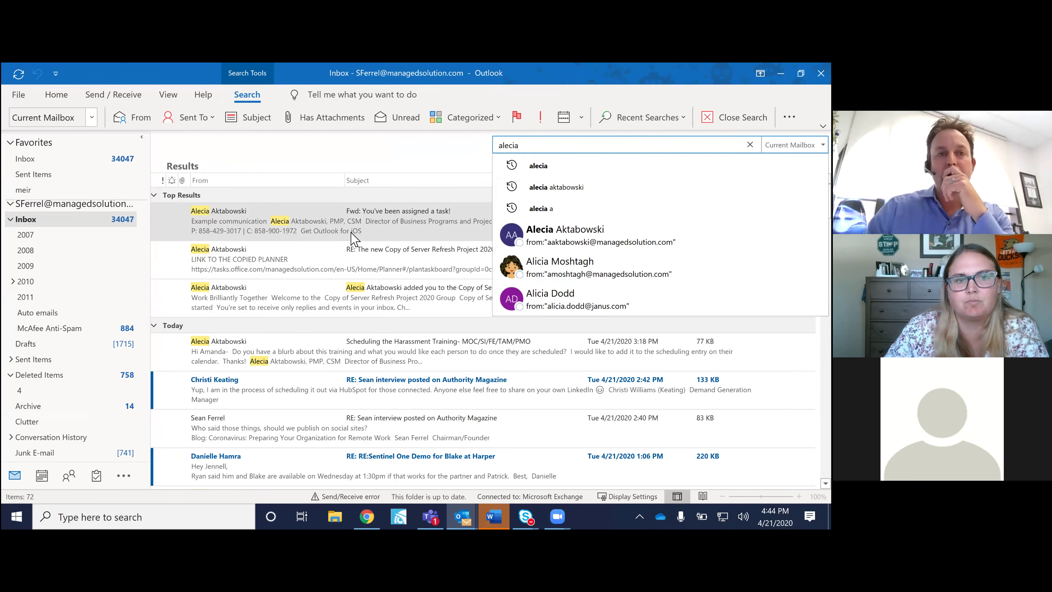
{"action": "left_click", "coordinate": [349, 224]}
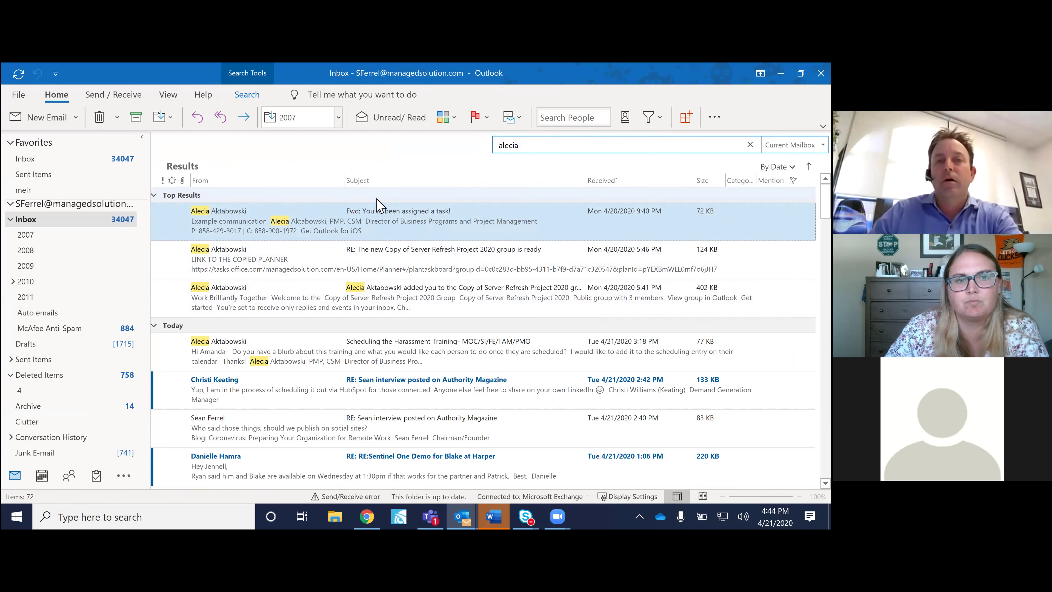
{"action": "double_click", "coordinate": [332, 215]}
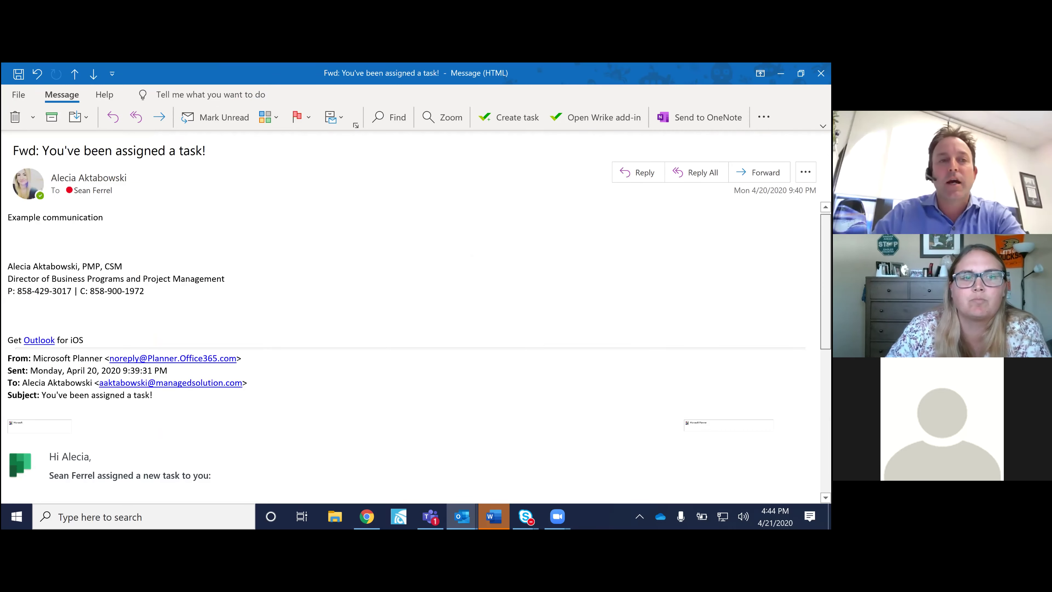
Read the forwarded Planner assignment notification and dismiss the Zooming Test meeting reminder.
{"action": "scroll", "coordinate": [410, 352], "scroll_direction": "down", "scroll_amount": 3}
{"action": "scroll", "coordinate": [12, 493], "scroll_direction": "down", "scroll_amount": 1}
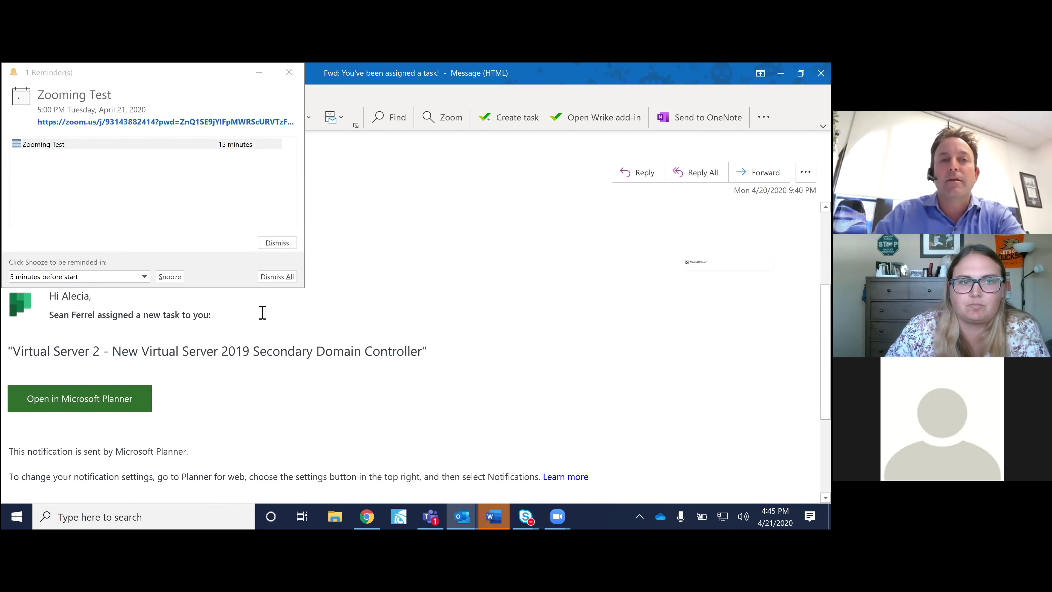
{"action": "left_click", "coordinate": [280, 280]}
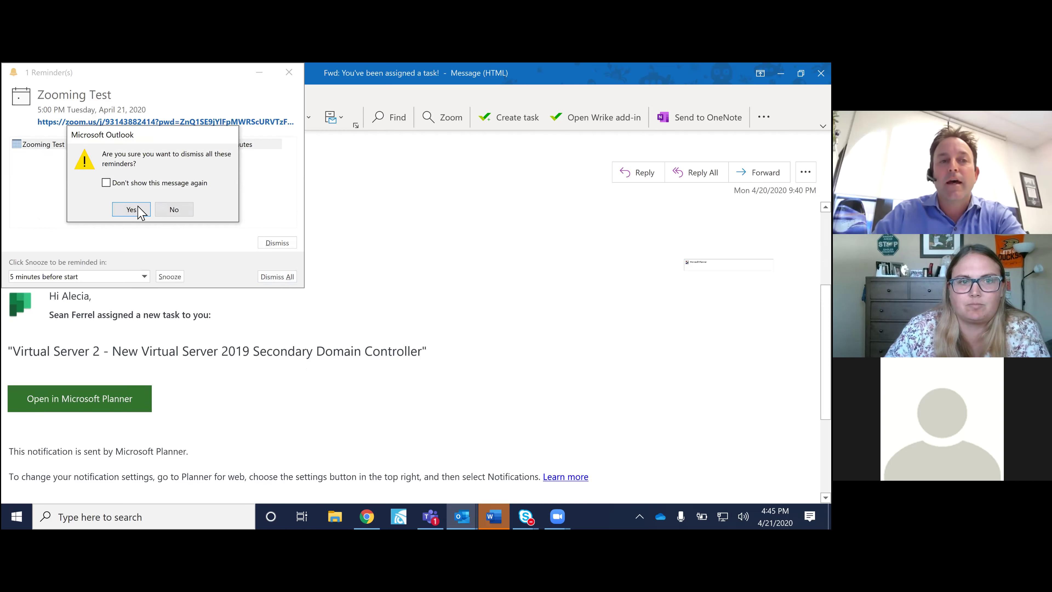
{"action": "left_click", "coordinate": [139, 210]}
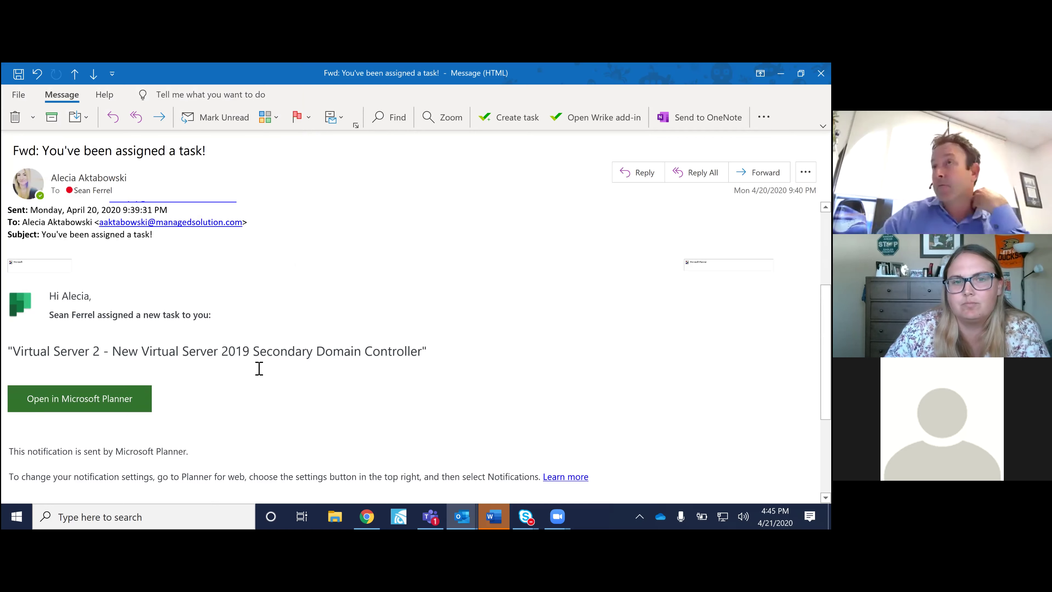
Close the assignment notification message and switch to the Server Refresh Planner tab in Microsoft Teams.
{"action": "scroll", "coordinate": [336, 389], "scroll_direction": "up", "scroll_amount": 1}
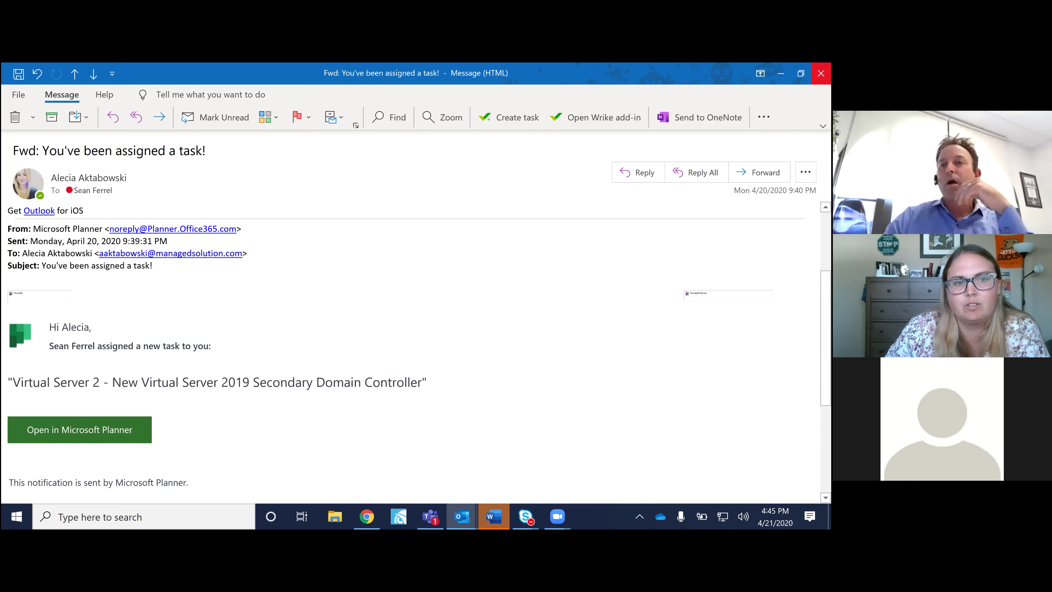
{"action": "key", "text": "Escape"}
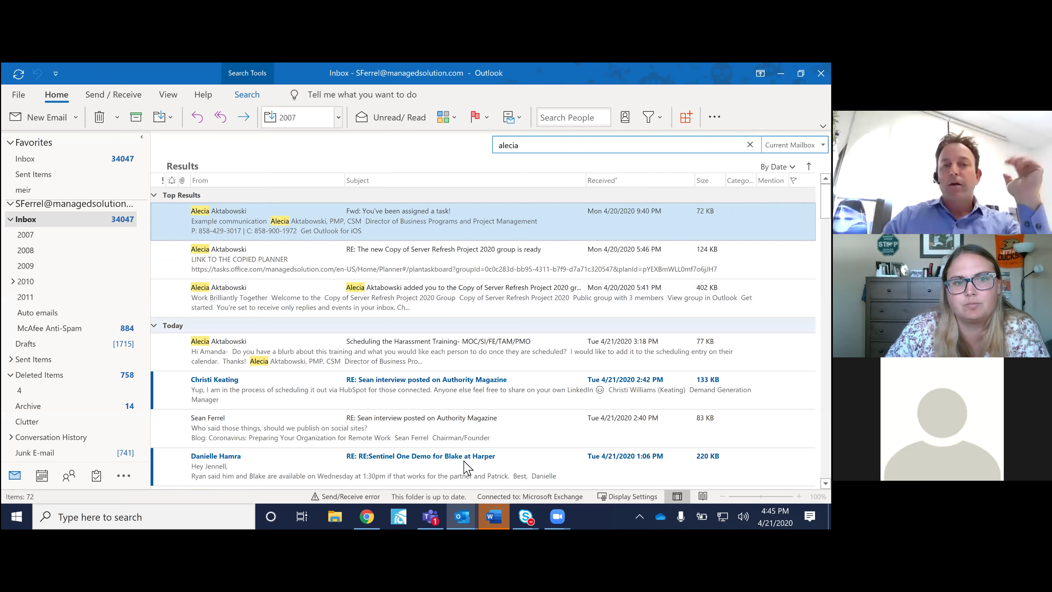
{"action": "left_click", "coordinate": [430, 516]}
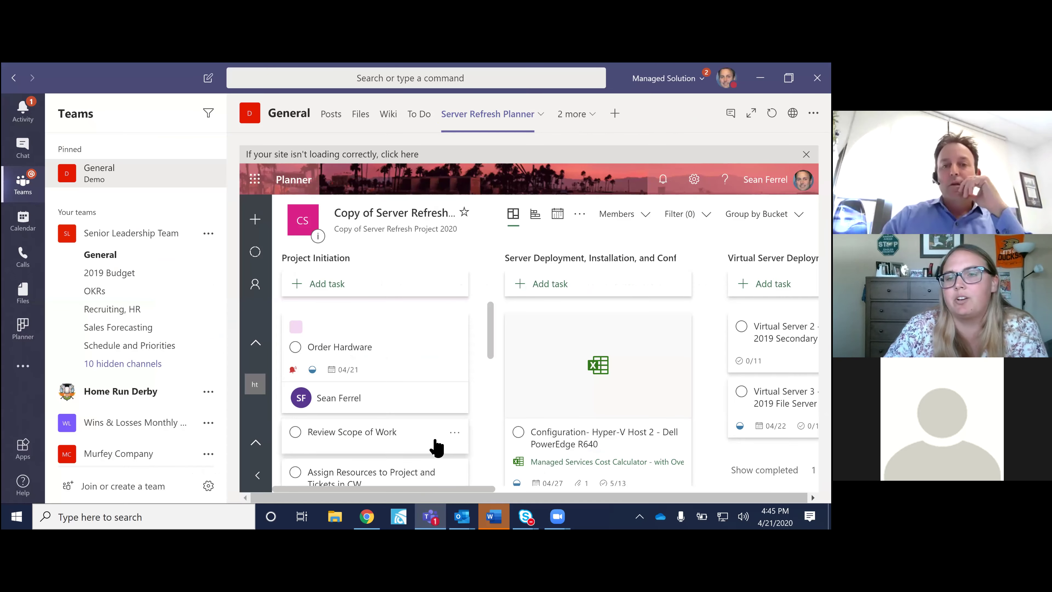
Switch to Chrome and look across the buckets on the Copy of Server Refresh Project 2020 plan board.
{"action": "left_click", "coordinate": [367, 516]}
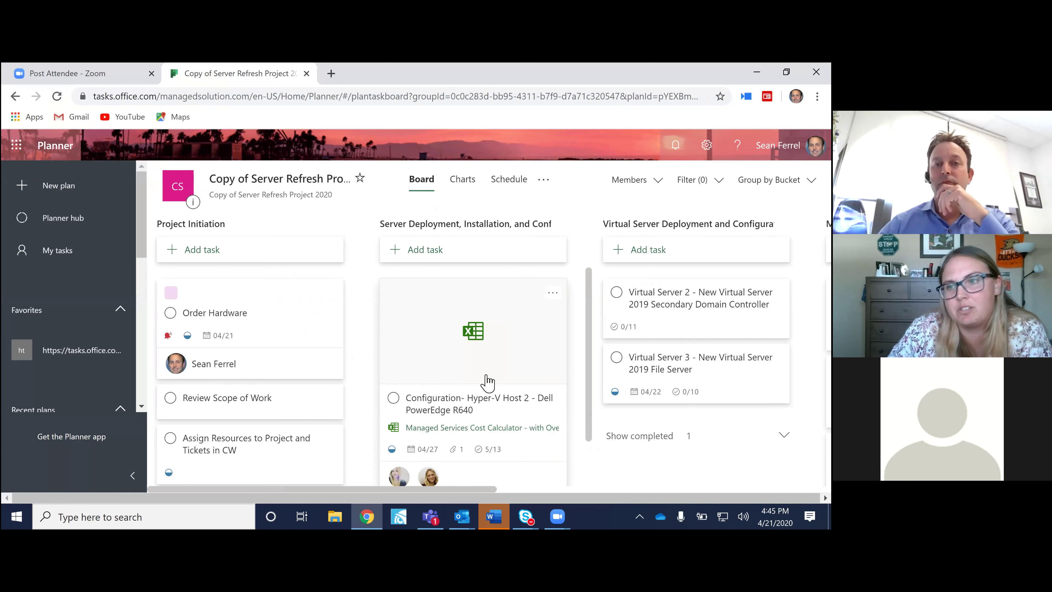
{"action": "scroll", "coordinate": [487, 382], "scroll_direction": "down", "scroll_amount": 2}
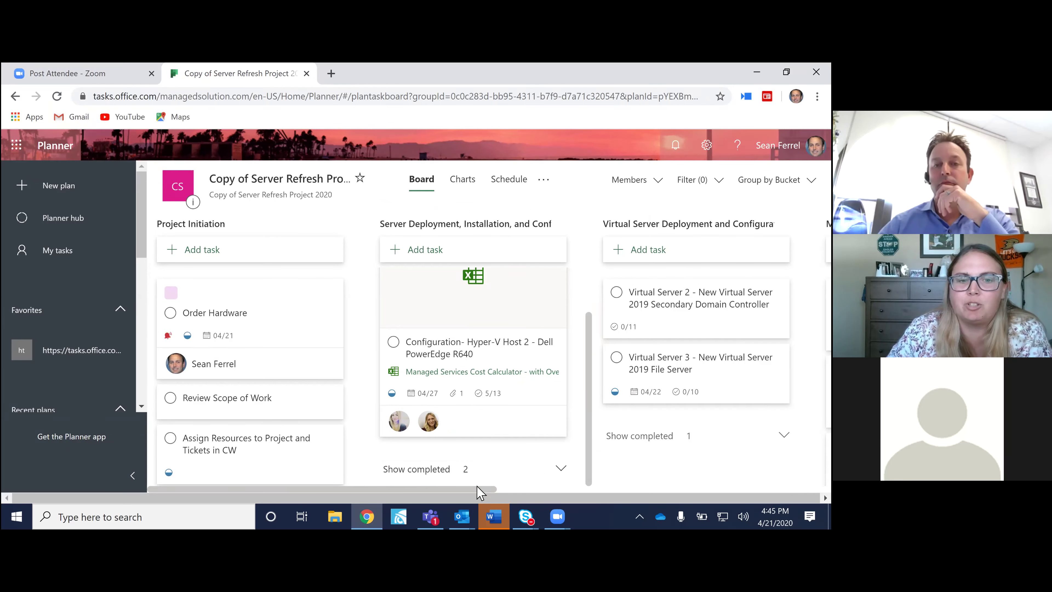
{"action": "left_click_drag", "start_coordinate": [478, 493], "coordinate": [498, 494]}
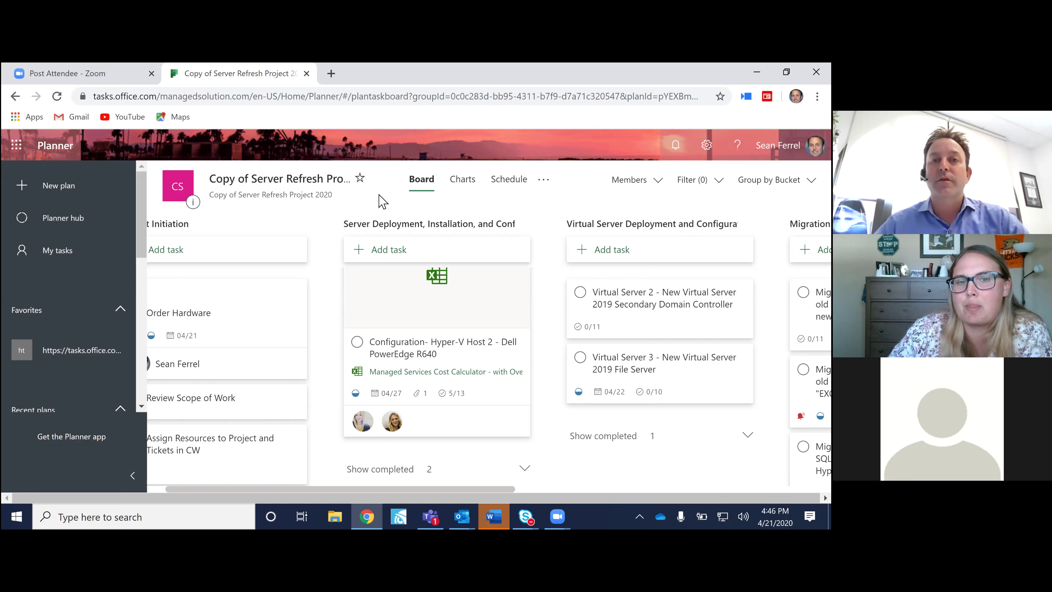
Open the plan's Charts view and examine the status chart and the Project Initiation bar in the bucket chart.
{"action": "left_click", "coordinate": [460, 185]}
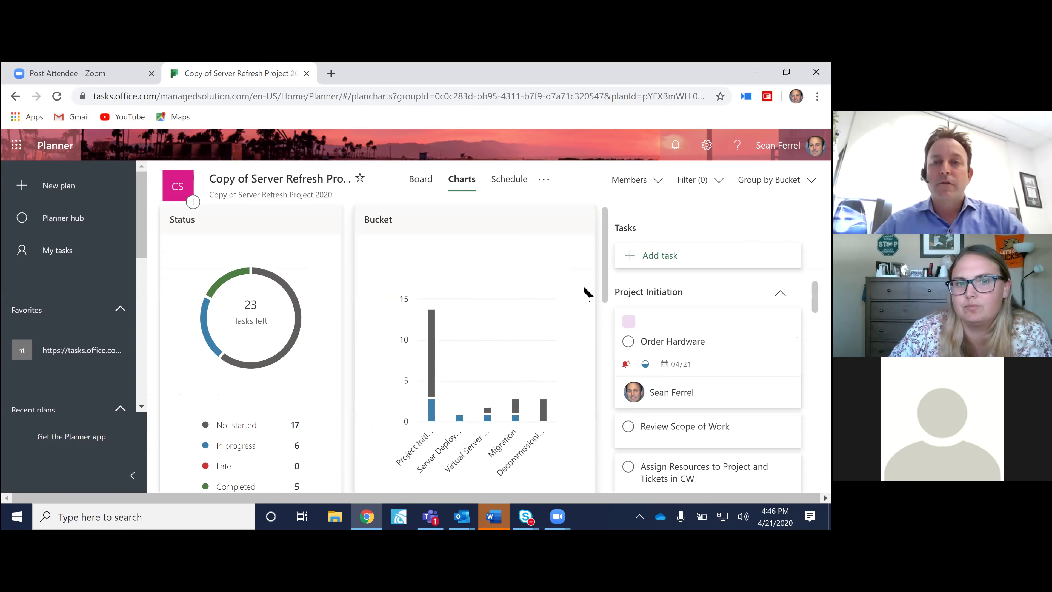
{"action": "scroll", "coordinate": [583, 294], "scroll_direction": "down", "scroll_amount": 2}
{"action": "scroll", "coordinate": [584, 293], "scroll_direction": "up", "scroll_amount": 3}
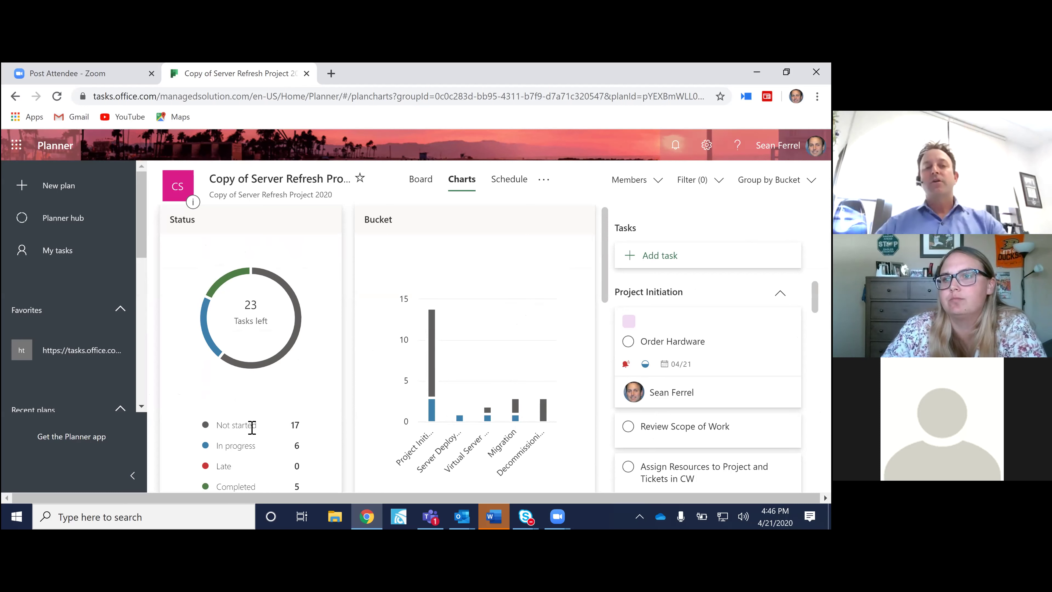
{"action": "scroll", "coordinate": [286, 452], "scroll_direction": "down", "scroll_amount": 2}
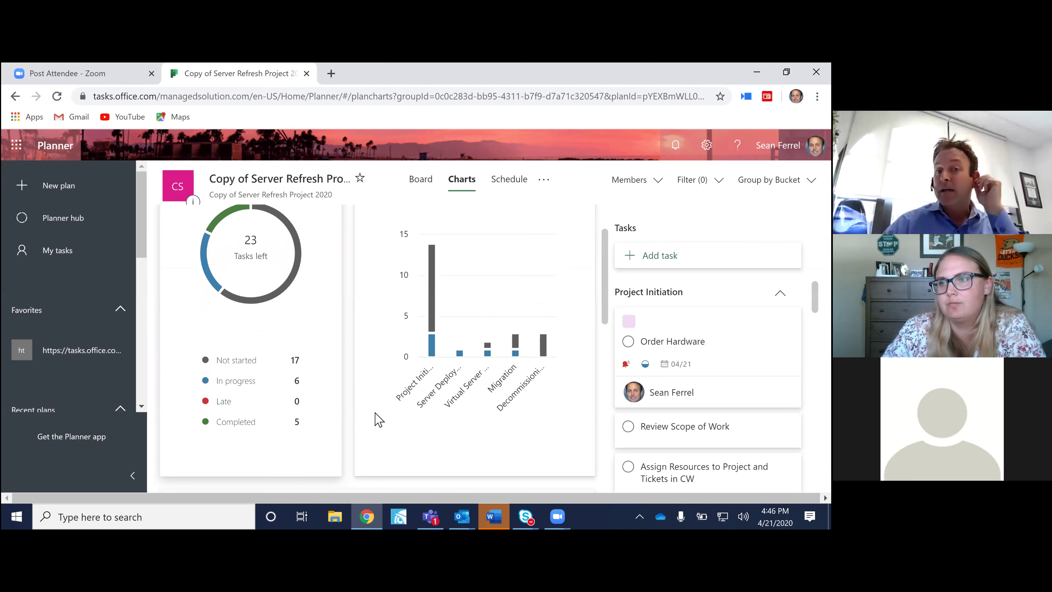
{"action": "mouse_move", "coordinate": [433, 354]}
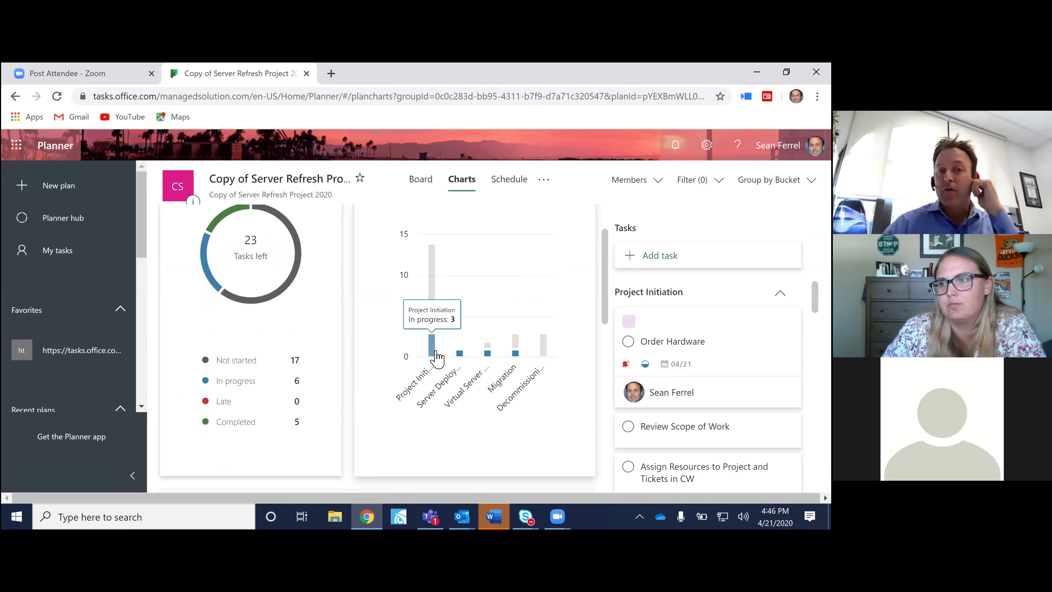
{"action": "scroll", "coordinate": [507, 396], "scroll_direction": "up", "scroll_amount": 2}
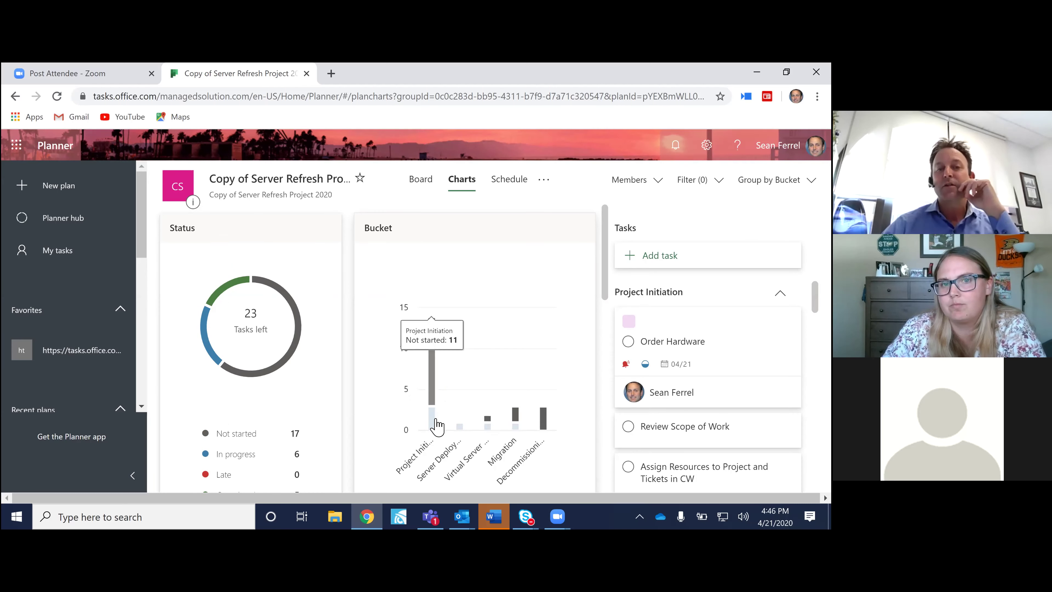
{"action": "mouse_move", "coordinate": [434, 425]}
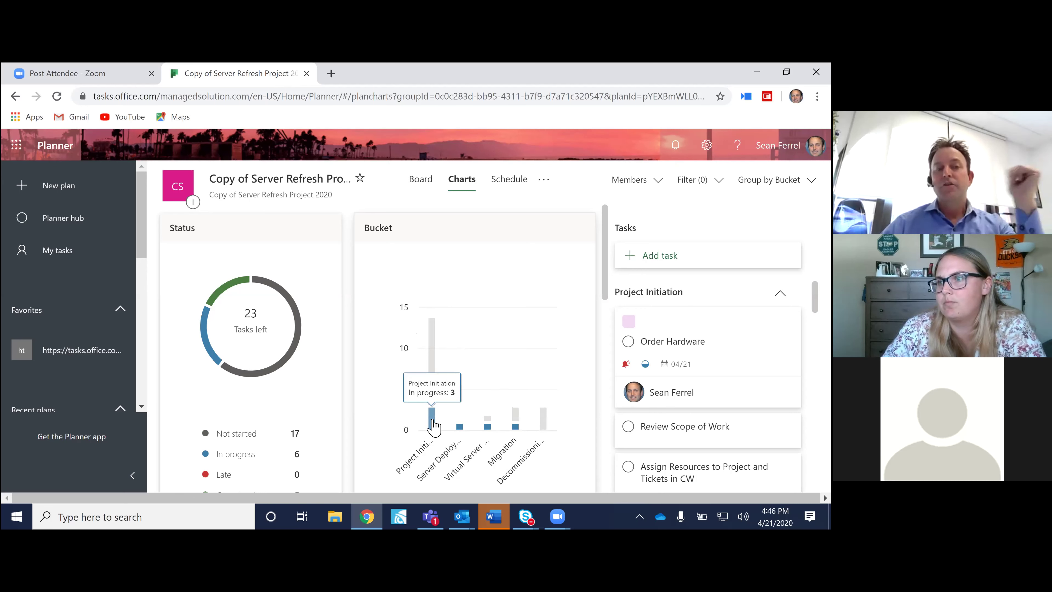
{"action": "scroll", "coordinate": [435, 423], "scroll_direction": "down", "scroll_amount": 1}
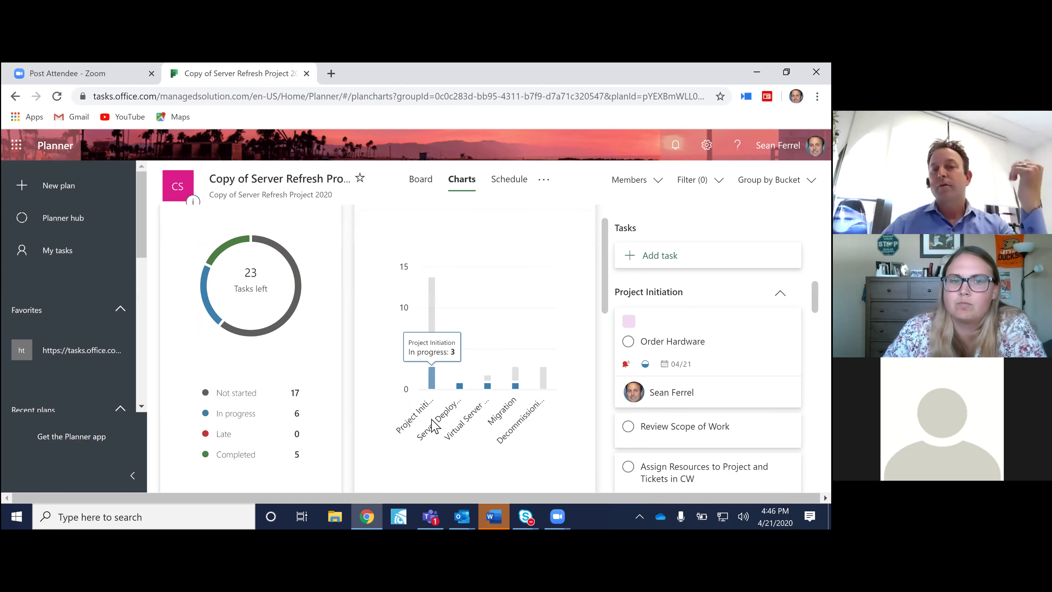
{"action": "scroll", "coordinate": [496, 402], "scroll_direction": "up", "scroll_amount": 1}
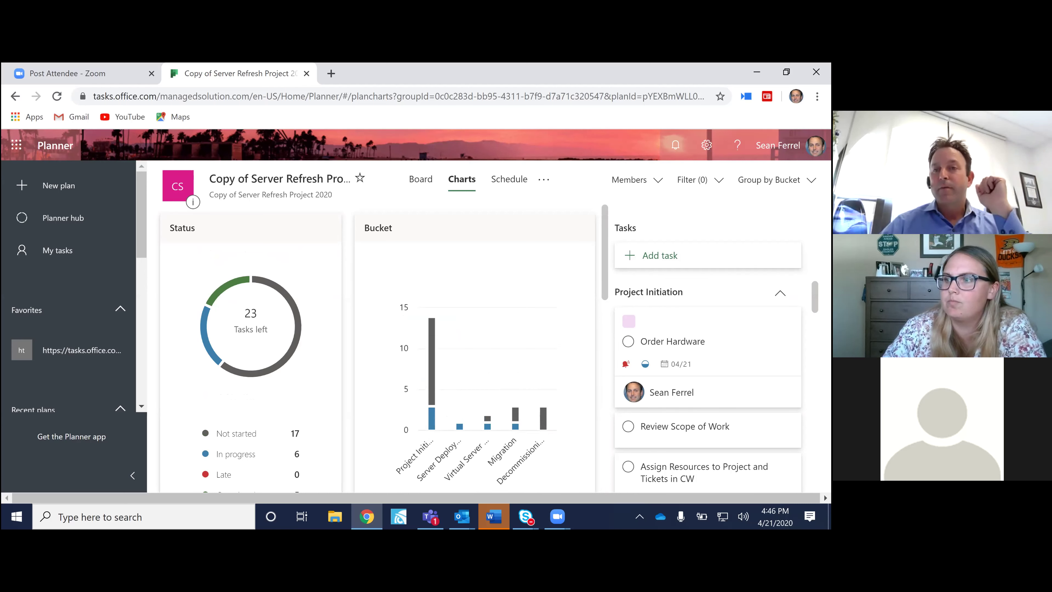
Look through the task list beside the charts down to the Decommissioning and Documentation bucket and return to its start.
{"action": "scroll", "coordinate": [707, 385], "scroll_direction": "down", "scroll_amount": 10}
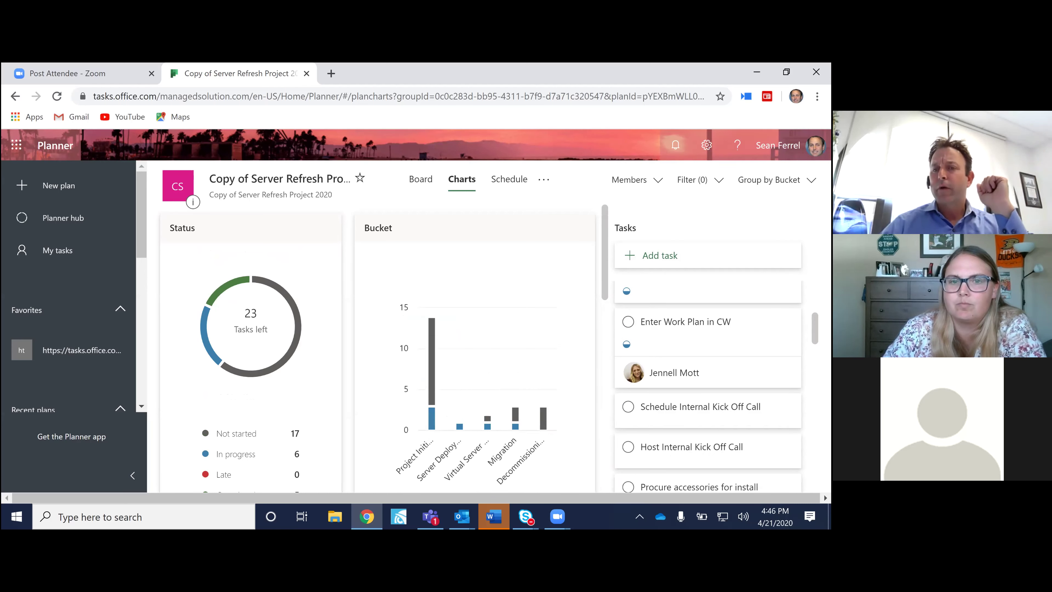
{"action": "scroll", "coordinate": [707, 386], "scroll_direction": "down", "scroll_amount": 15}
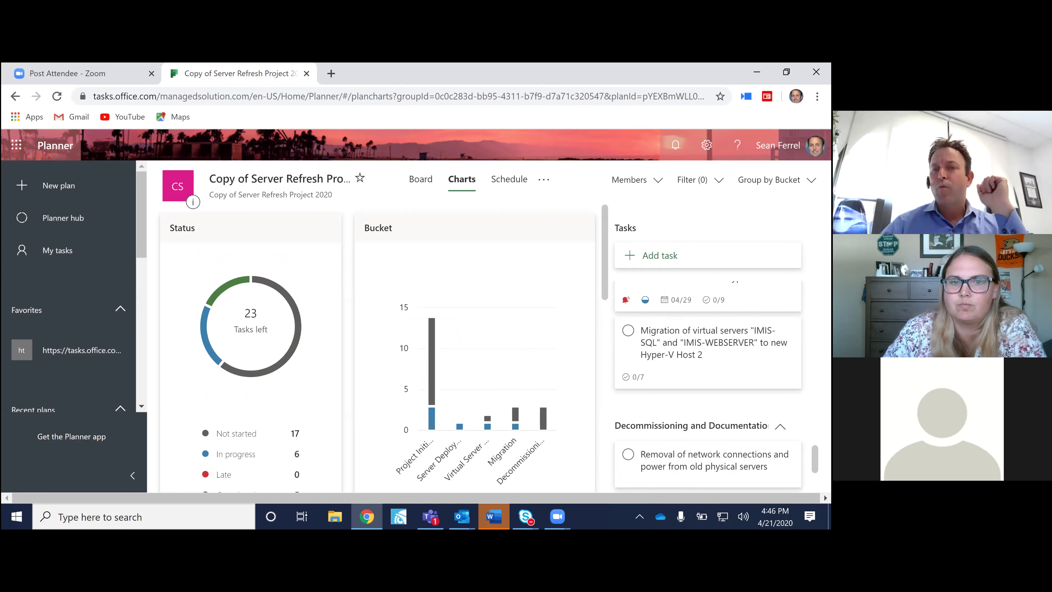
{"action": "scroll", "coordinate": [707, 386], "scroll_direction": "up", "scroll_amount": 20}
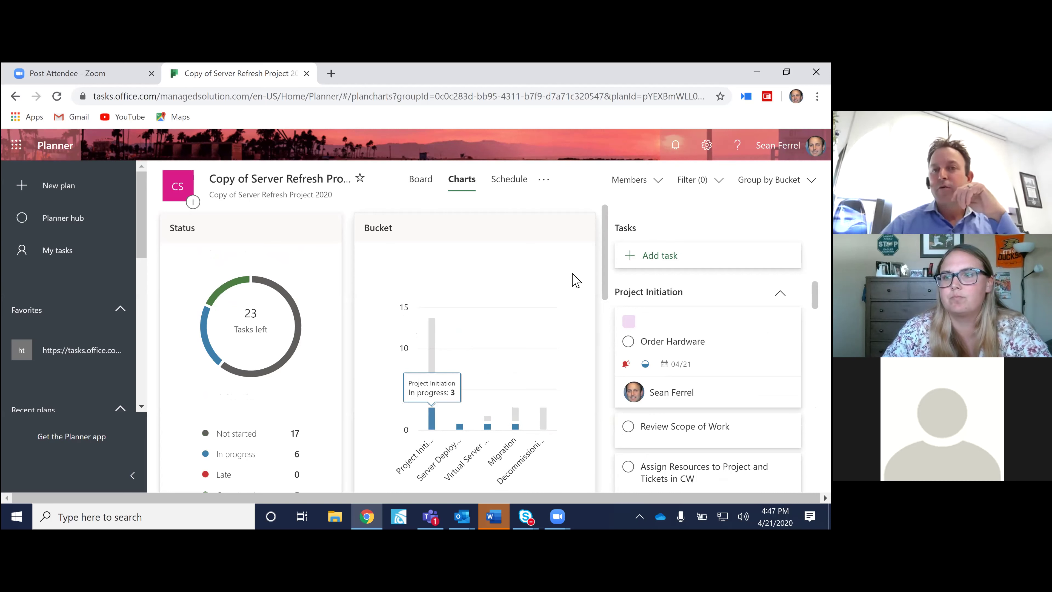
Show the plan's Schedule by week, view the details of the Order Hardware task, and close them.
{"action": "left_click", "coordinate": [509, 179]}
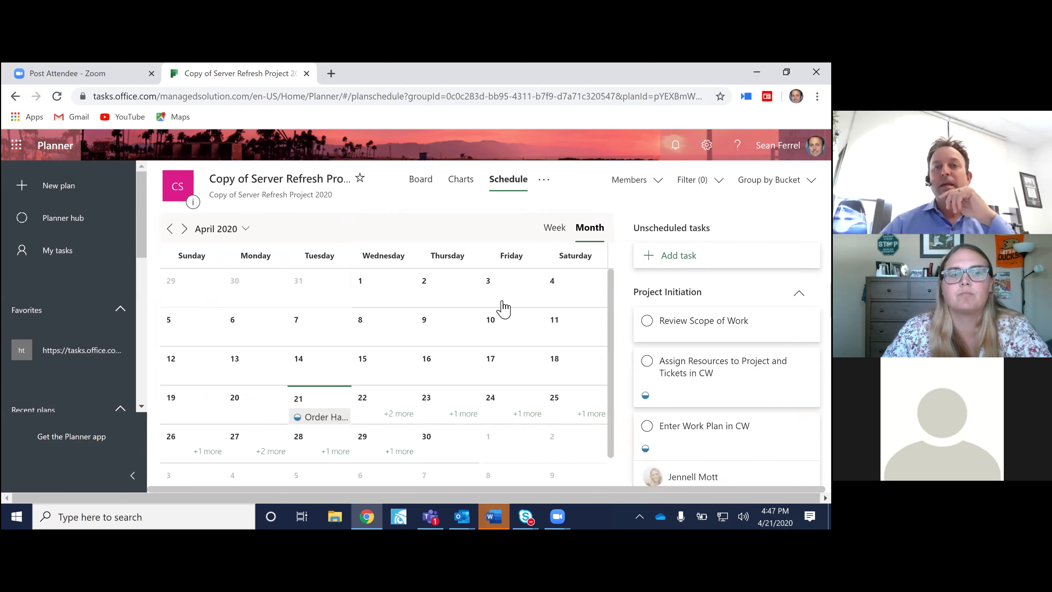
{"action": "left_click", "coordinate": [554, 228]}
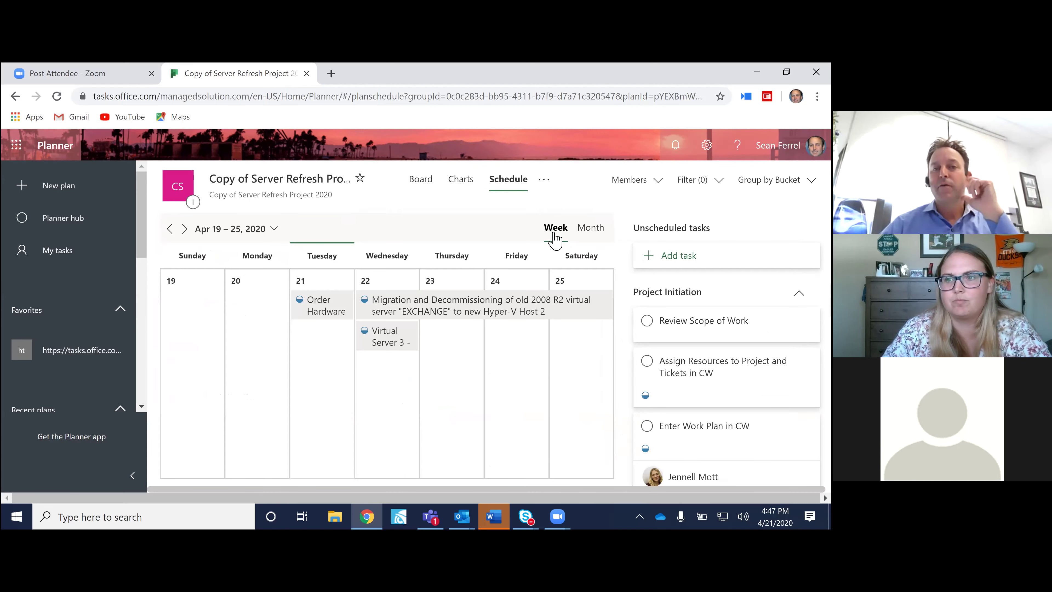
{"action": "left_click", "coordinate": [323, 308]}
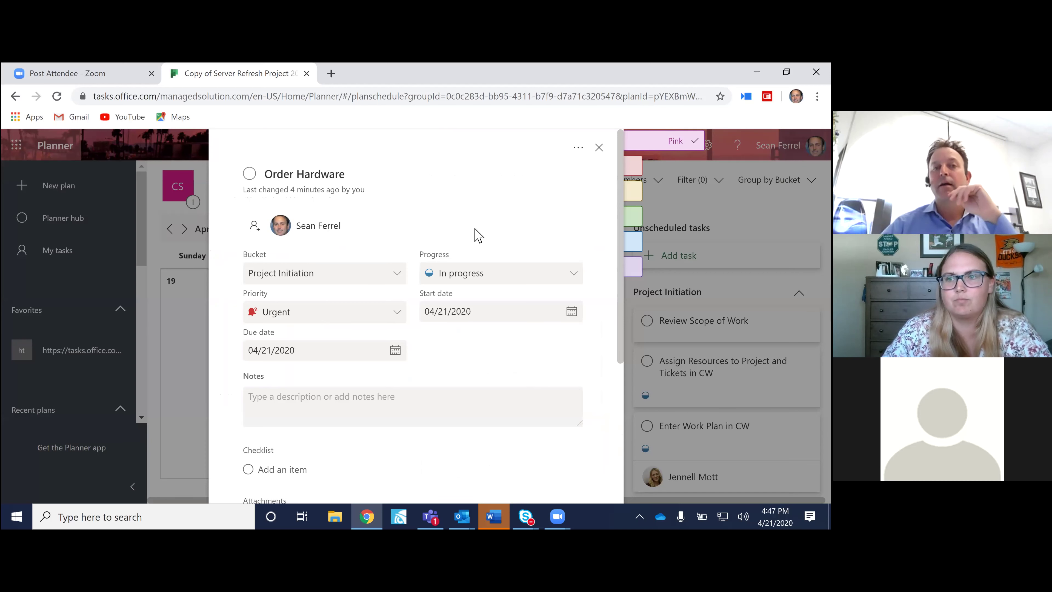
{"action": "left_click", "coordinate": [600, 148]}
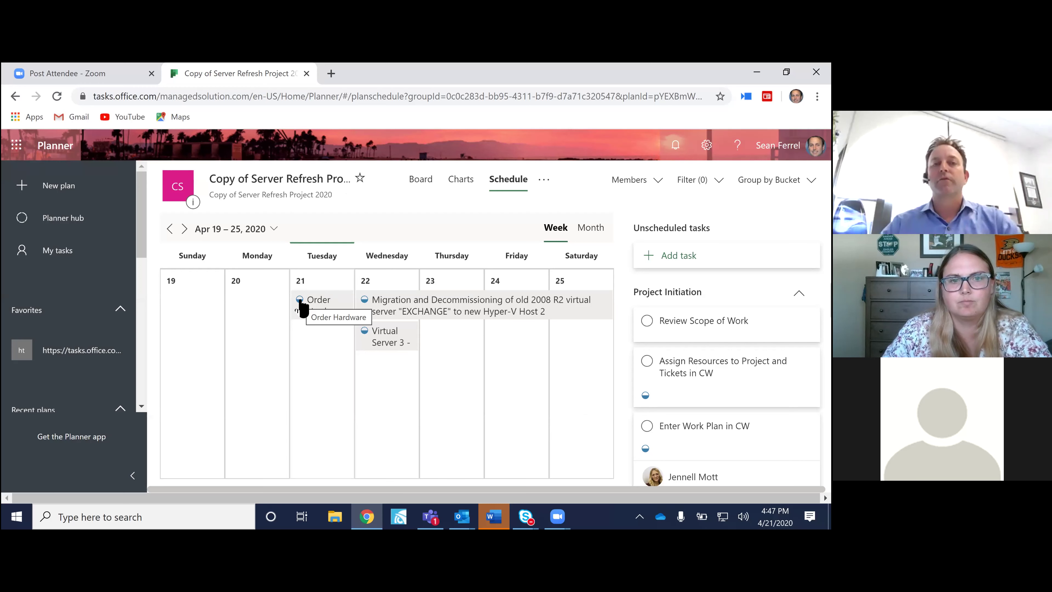
Reopen the Order Hardware task, set its progress to Completed, and close it.
{"action": "left_click", "coordinate": [338, 305]}
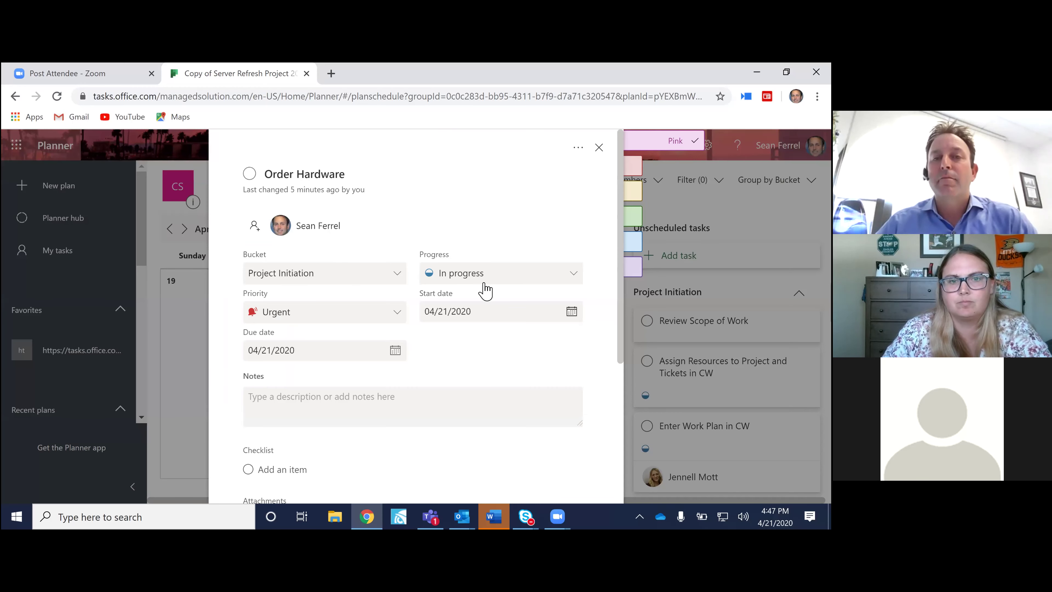
{"action": "left_click", "coordinate": [482, 276]}
{"action": "left_click", "coordinate": [479, 349]}
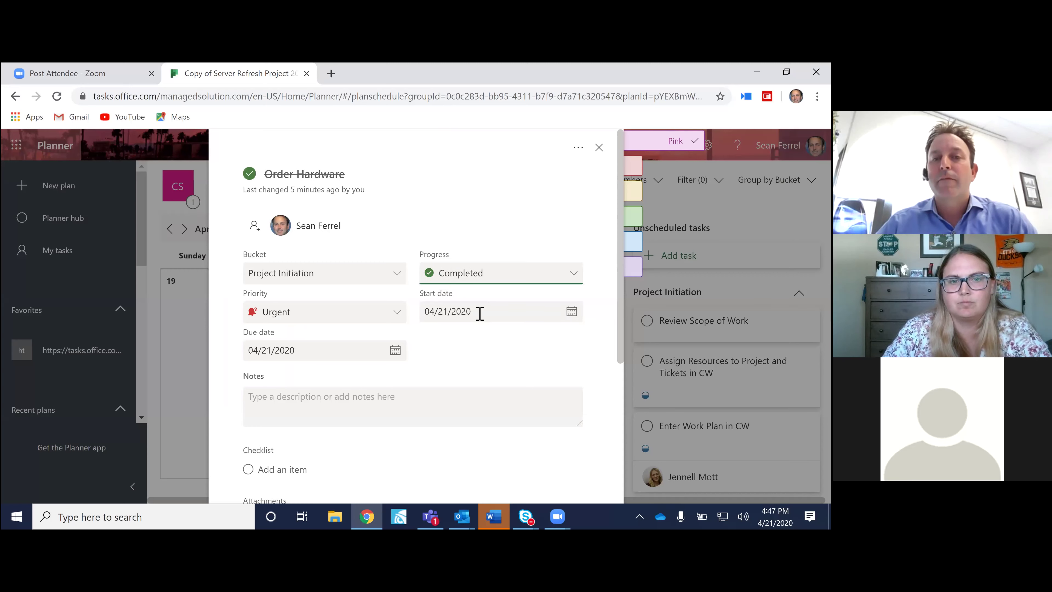
{"action": "left_click", "coordinate": [480, 311]}
{"action": "left_click", "coordinate": [454, 432]}
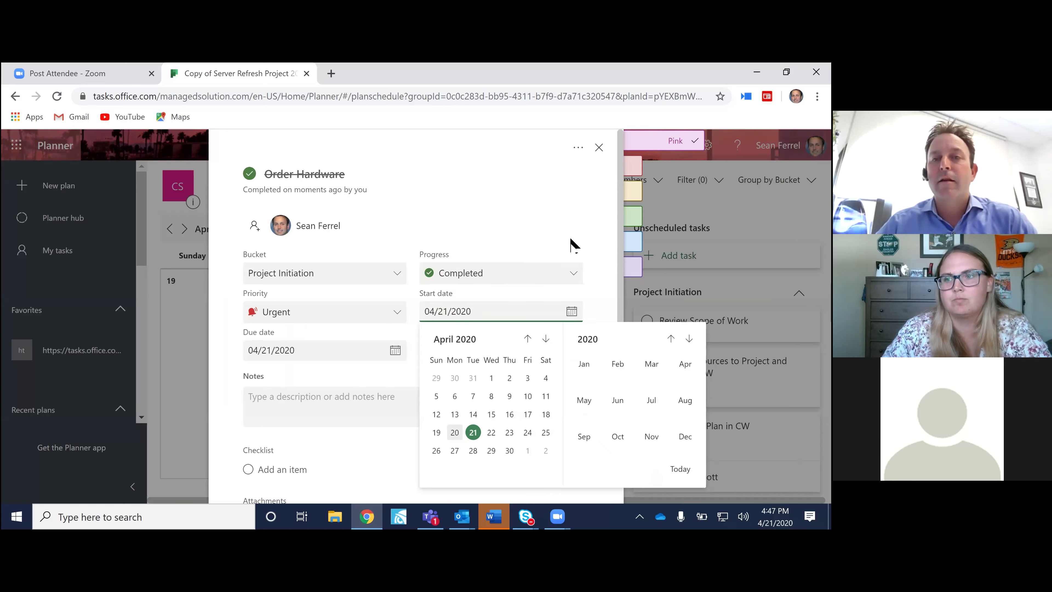
{"action": "left_click", "coordinate": [599, 147]}
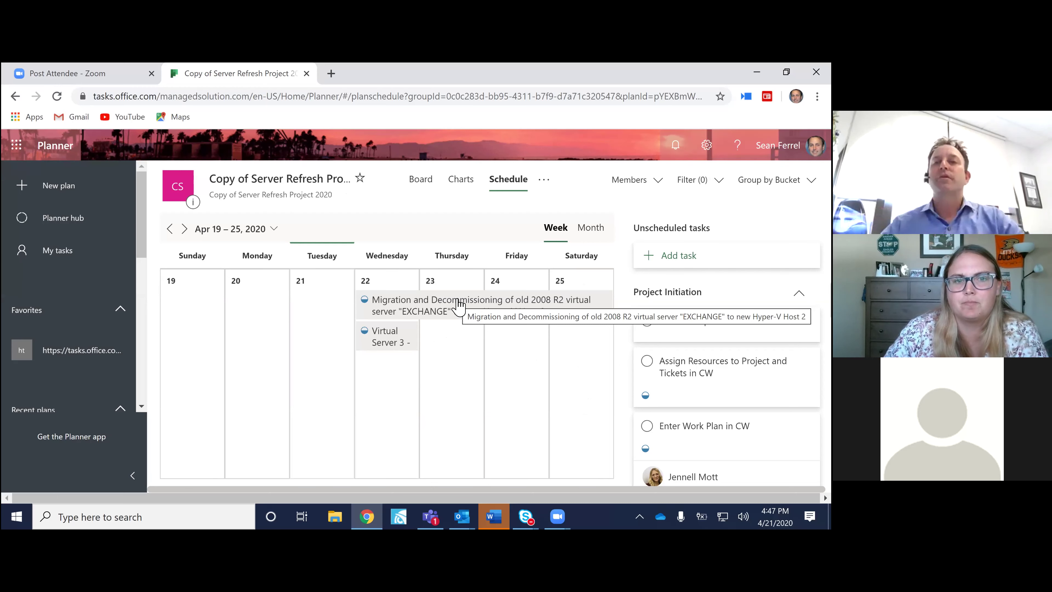
Return the schedule to the month view and compare the plan board in Teams with the one in Chrome.
{"action": "left_click", "coordinate": [587, 232]}
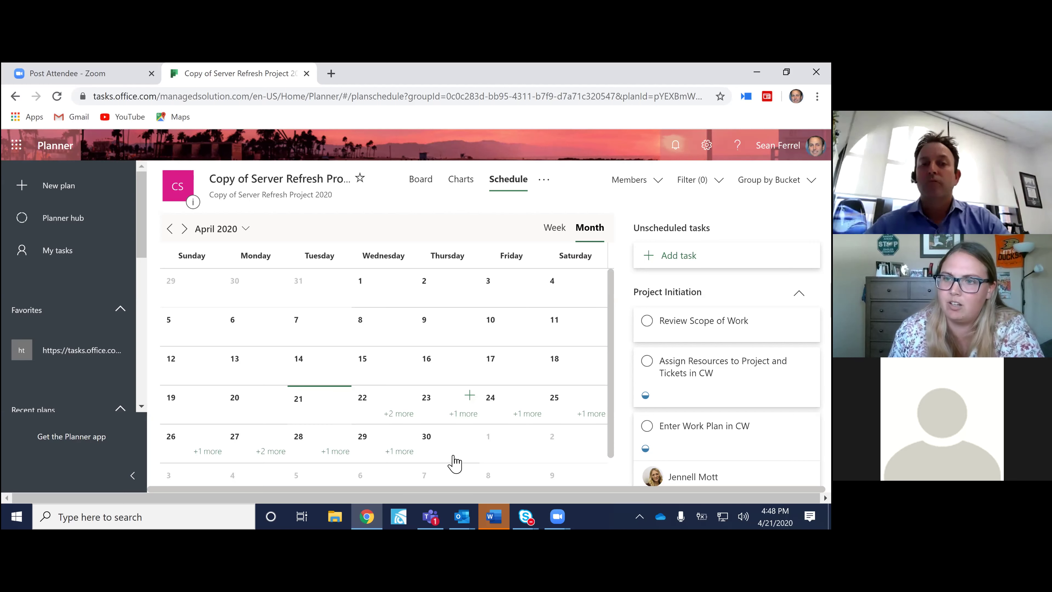
{"action": "left_click", "coordinate": [431, 516]}
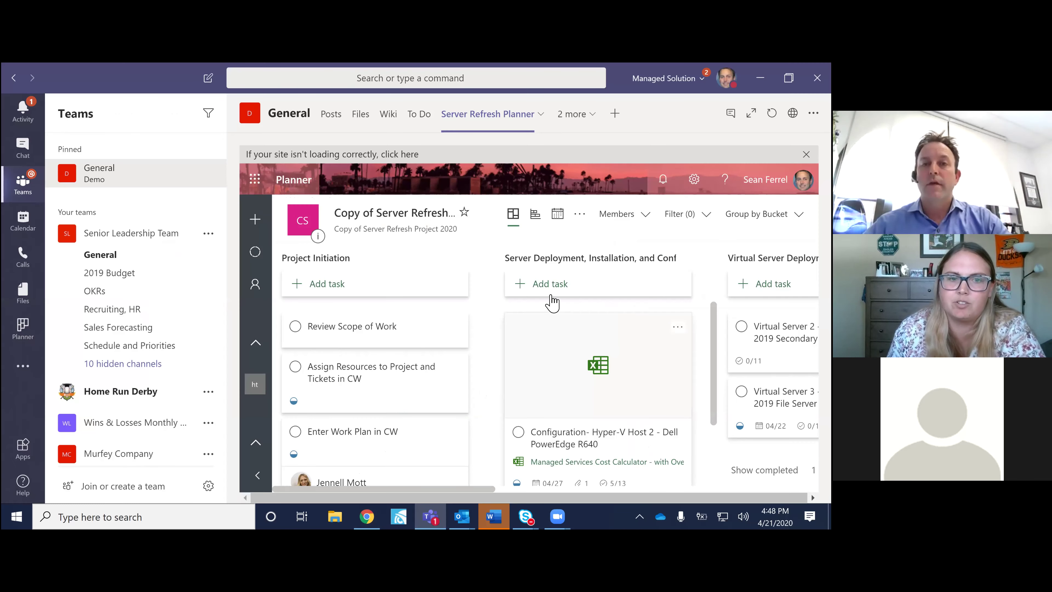
{"action": "left_click", "coordinate": [366, 516]}
{"action": "left_click", "coordinate": [419, 179]}
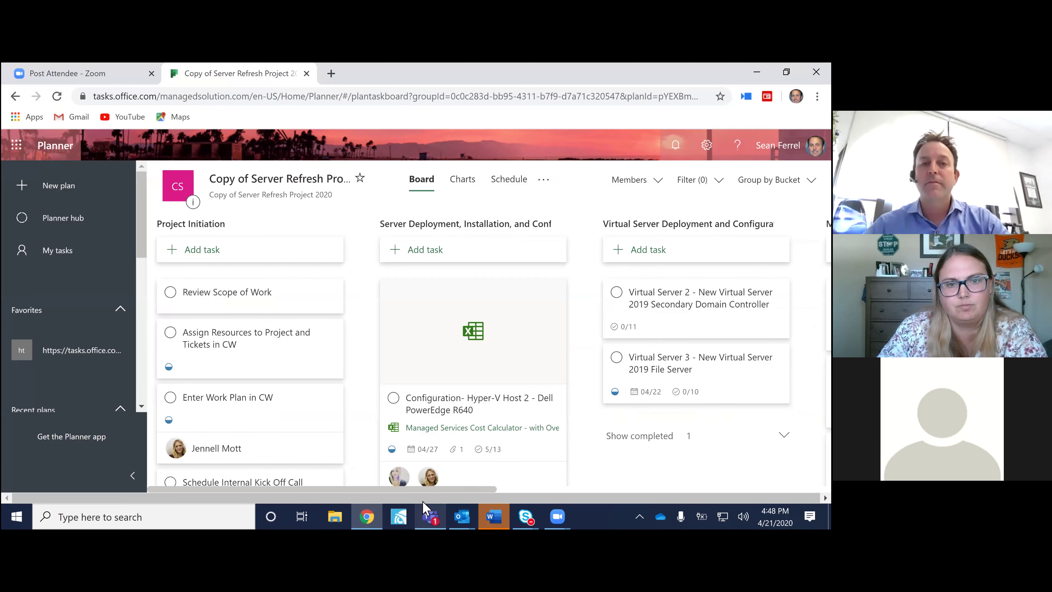
Switch to Teams and view the Charts and Schedule of the Server Refresh Planner tab.
{"action": "left_click", "coordinate": [430, 515]}
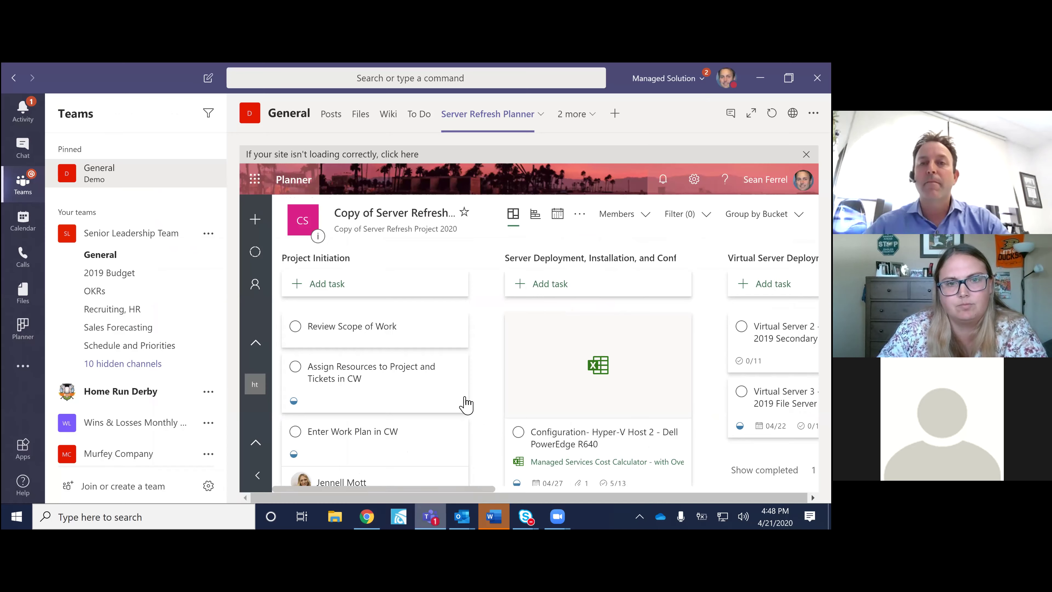
{"action": "left_click", "coordinate": [535, 215]}
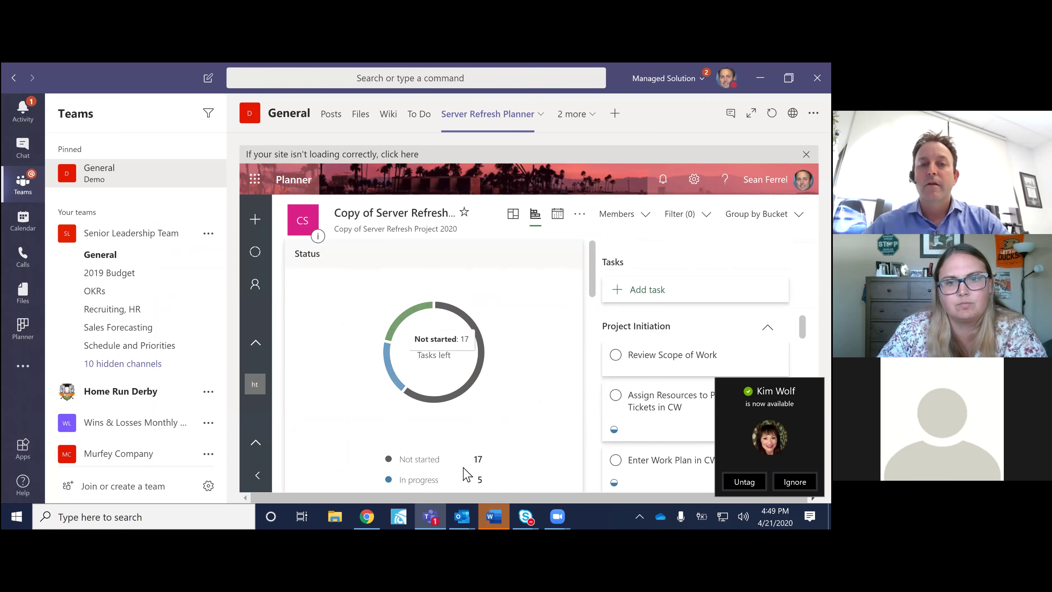
{"action": "scroll", "coordinate": [447, 460], "scroll_direction": "down", "scroll_amount": 2}
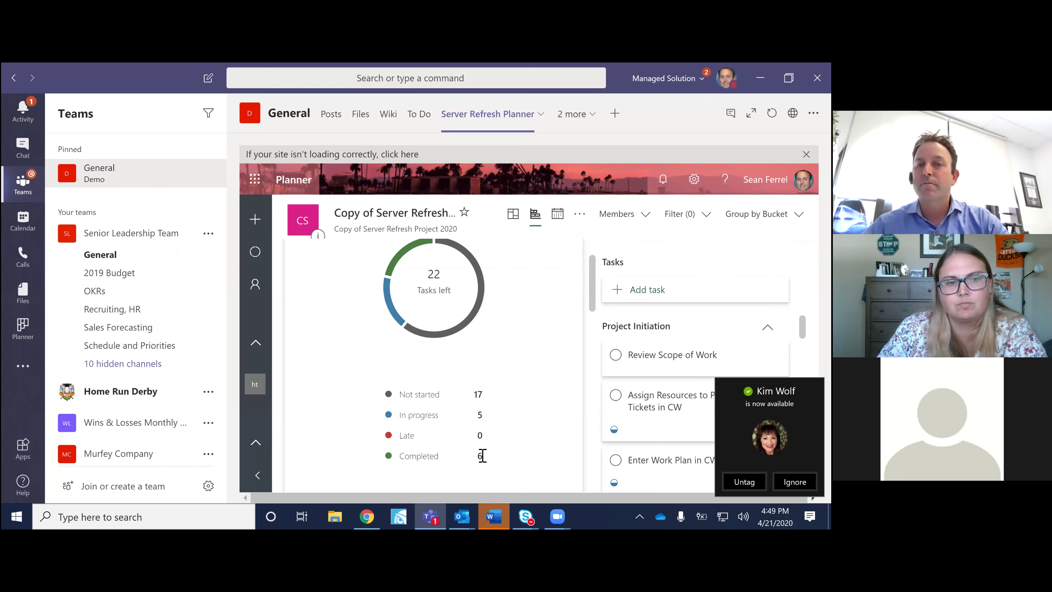
{"action": "left_click", "coordinate": [557, 223]}
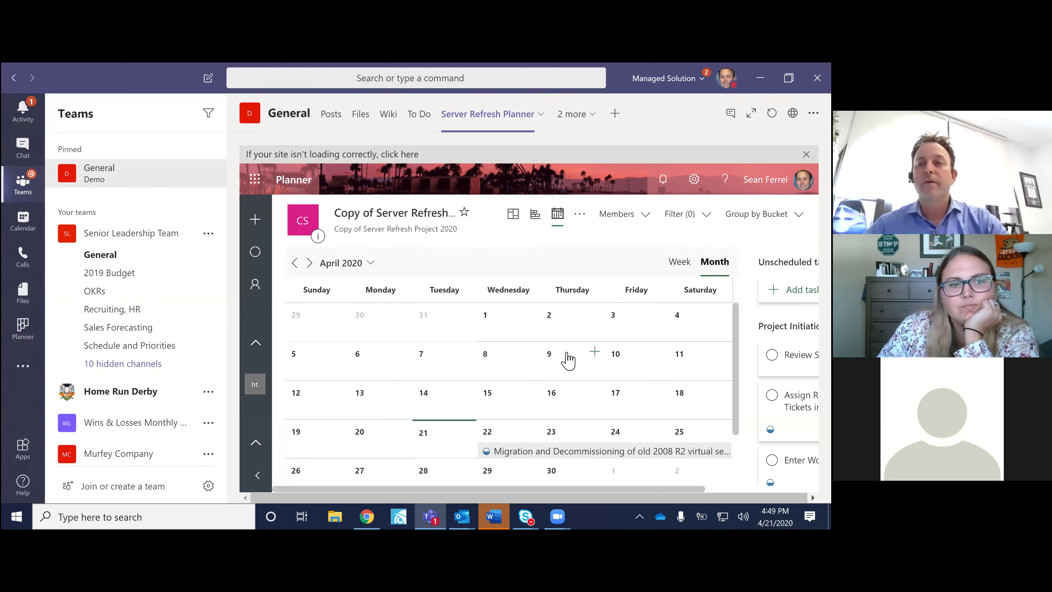
Switch back to the plan in Chrome and go through its Schedule, Board and Charts views.
{"action": "left_click", "coordinate": [364, 516]}
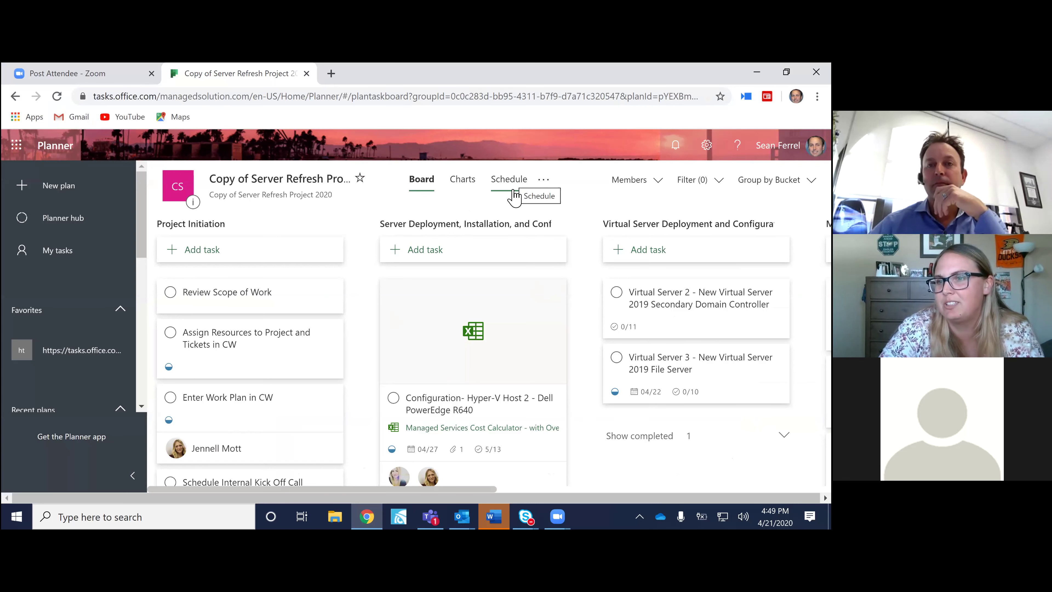
{"action": "left_click", "coordinate": [512, 181]}
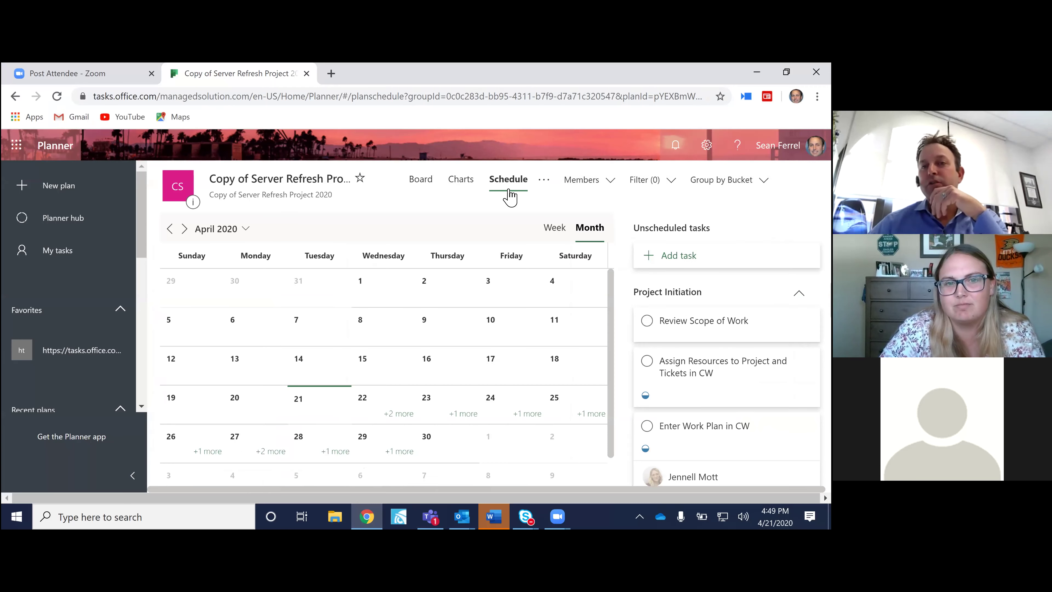
{"action": "left_click", "coordinate": [419, 181]}
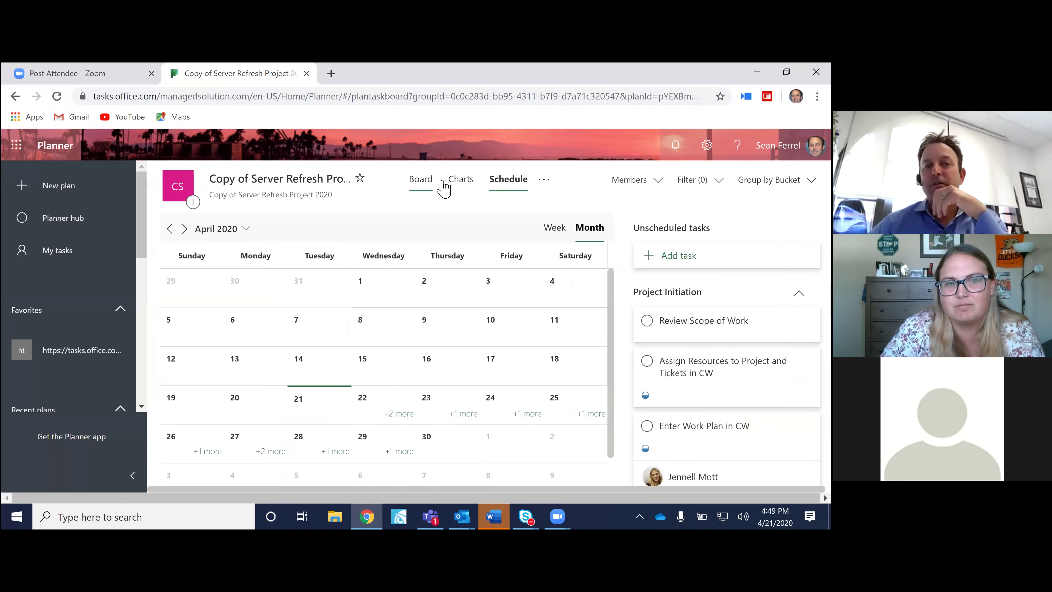
{"action": "left_click", "coordinate": [464, 184]}
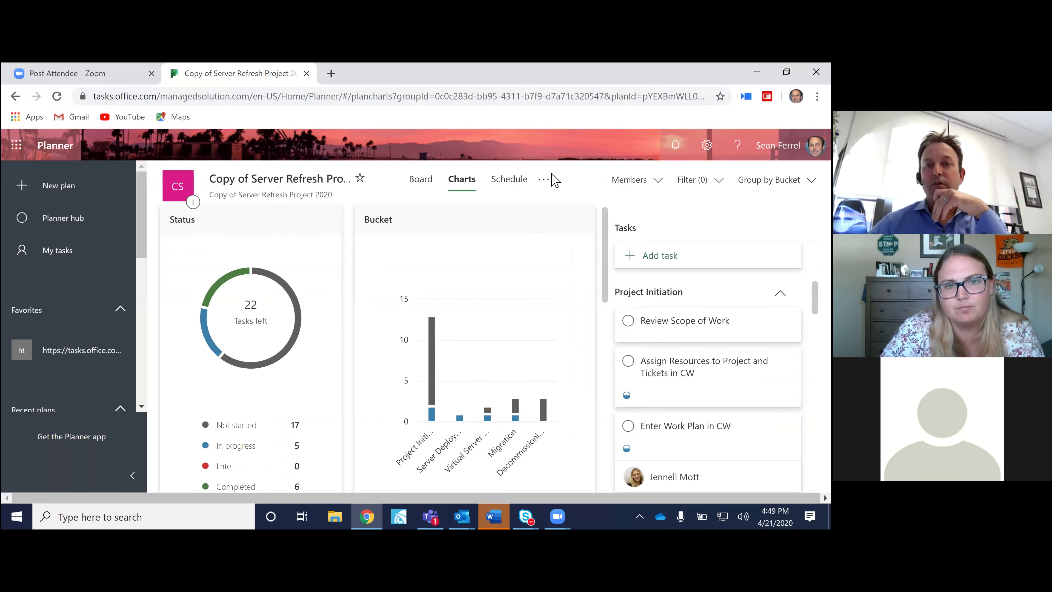
View the plan's additional options and open its Members page in Outlook.
{"action": "left_click", "coordinate": [542, 182]}
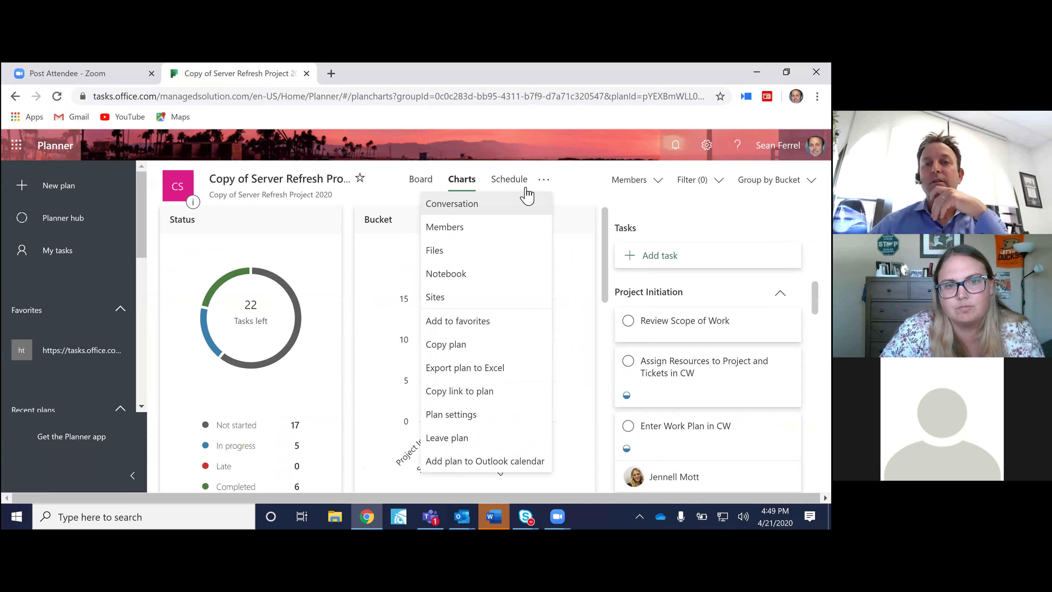
{"action": "left_click", "coordinate": [489, 228]}
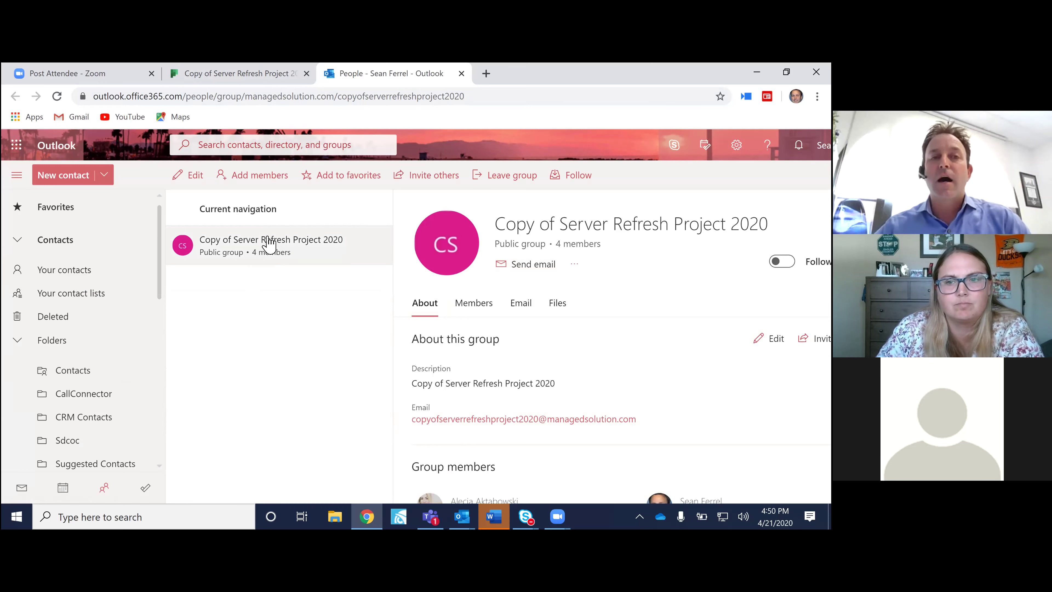
Switch to Teams and open the plan from the Server Refresh Planner tab as a website in Chrome.
{"action": "left_click", "coordinate": [273, 258]}
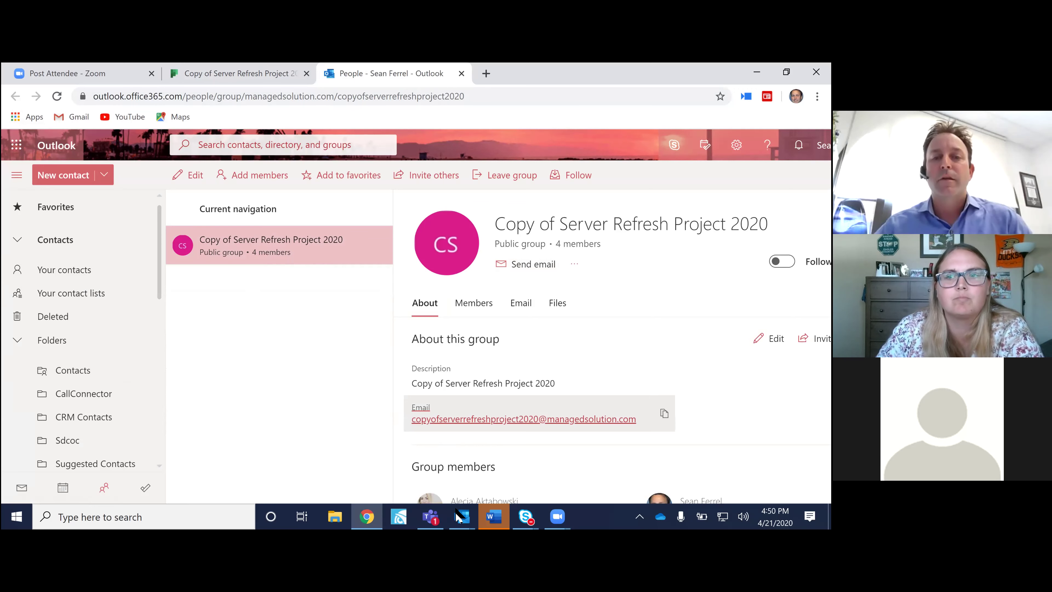
{"action": "left_click", "coordinate": [430, 516]}
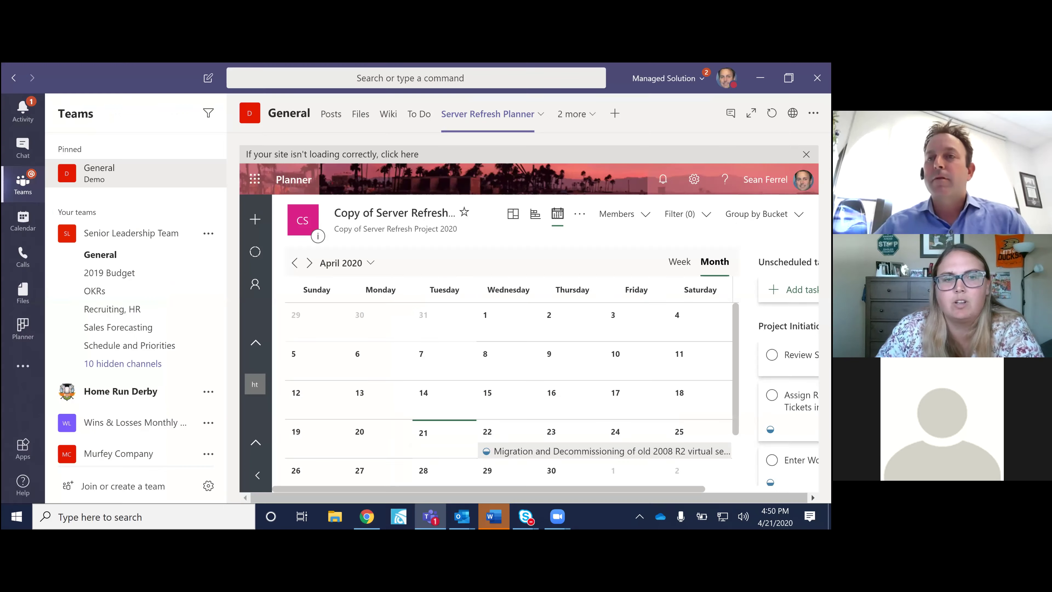
{"action": "left_click", "coordinate": [793, 112]}
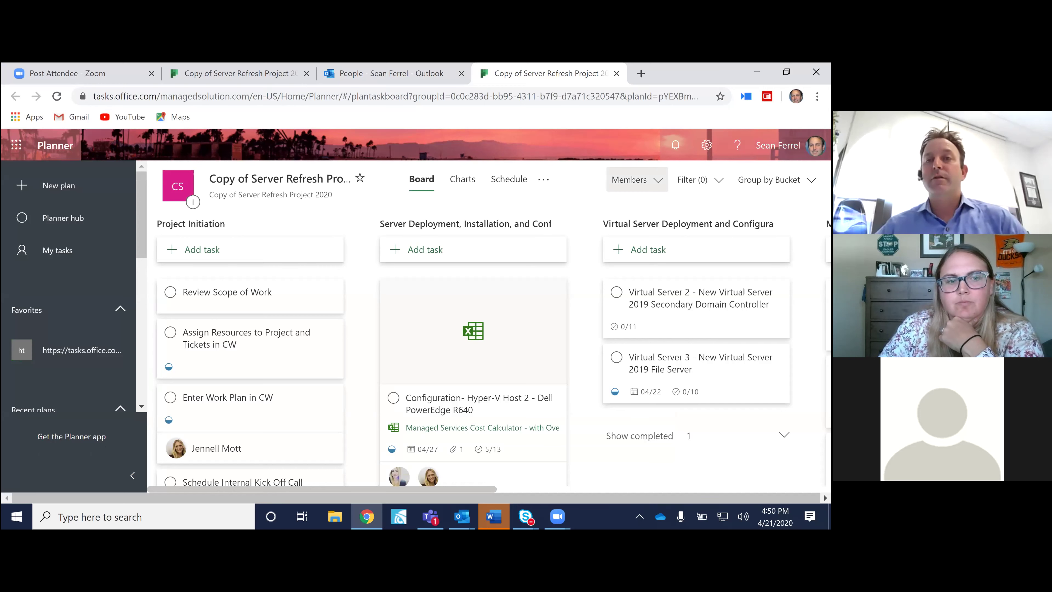
View the plan's Members list and its additional options.
{"action": "left_click", "coordinate": [633, 180]}
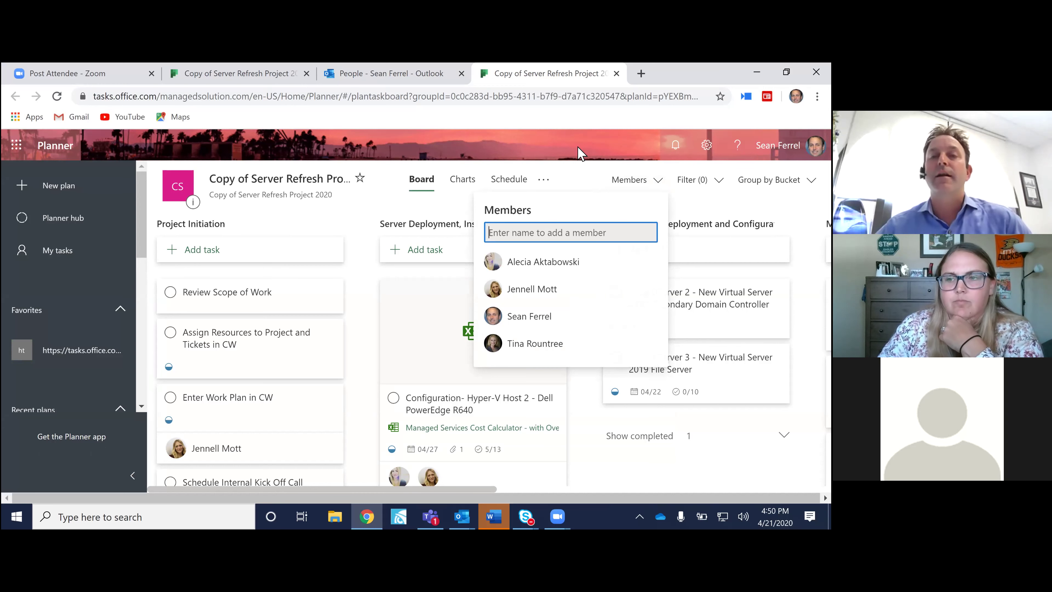
{"action": "left_click", "coordinate": [579, 153]}
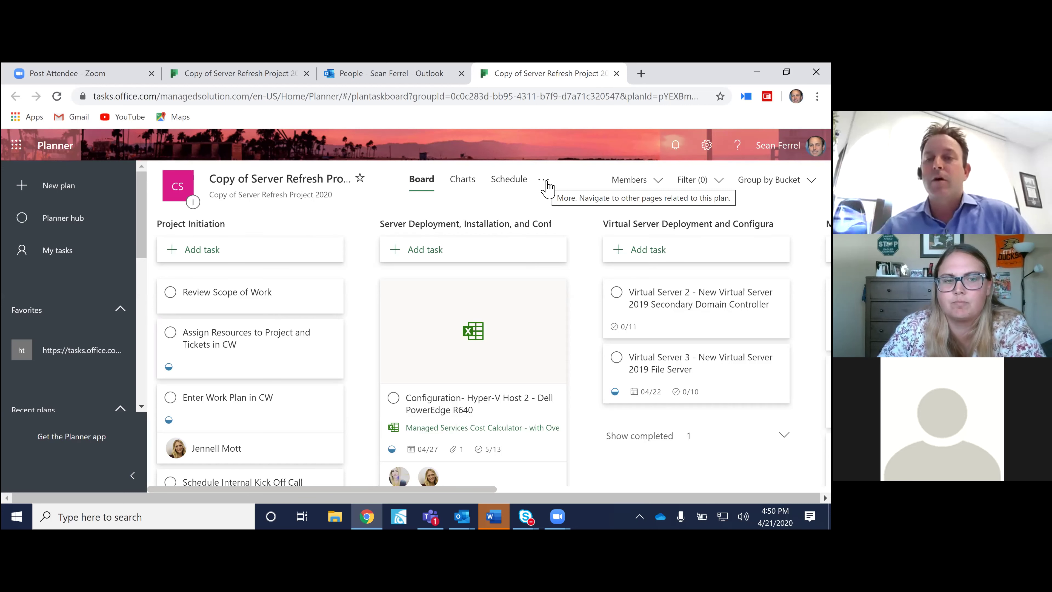
{"action": "left_click", "coordinate": [545, 182]}
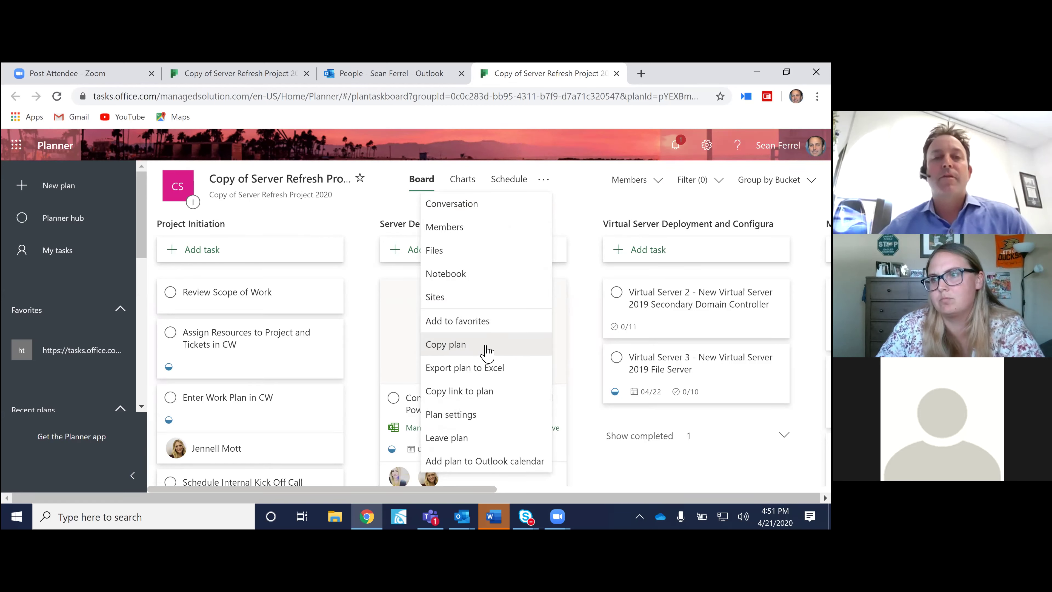
{"action": "left_click", "coordinate": [590, 182]}
Add the task "Server Refresh Prep" to the Server Deployment, Installation, and Configuration bucket, due 04/22 and assigned to the last listed plan member.
{"action": "left_click", "coordinate": [441, 253]}
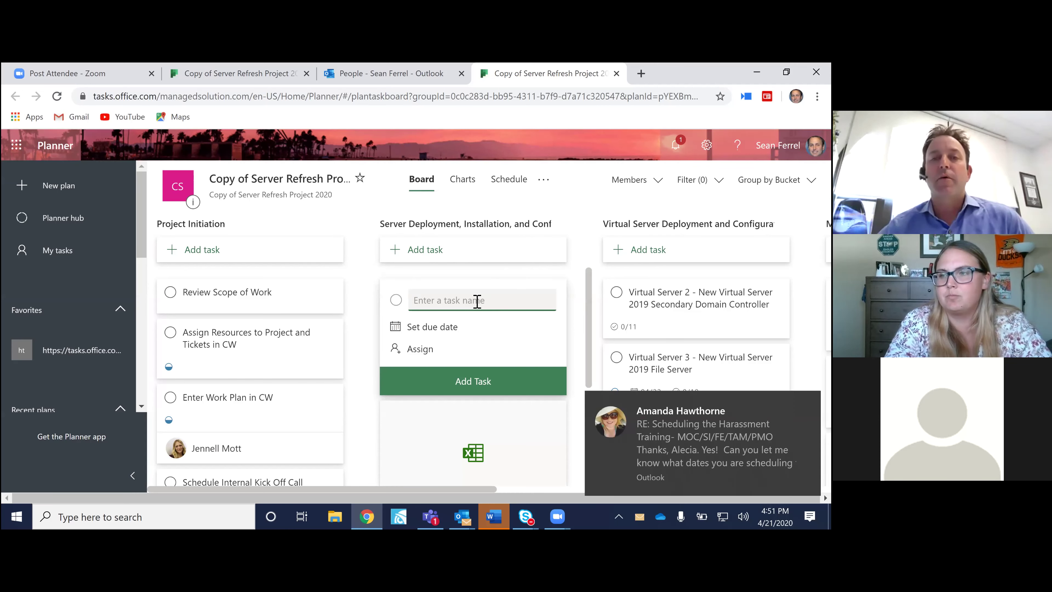
{"action": "type", "text": "S"}
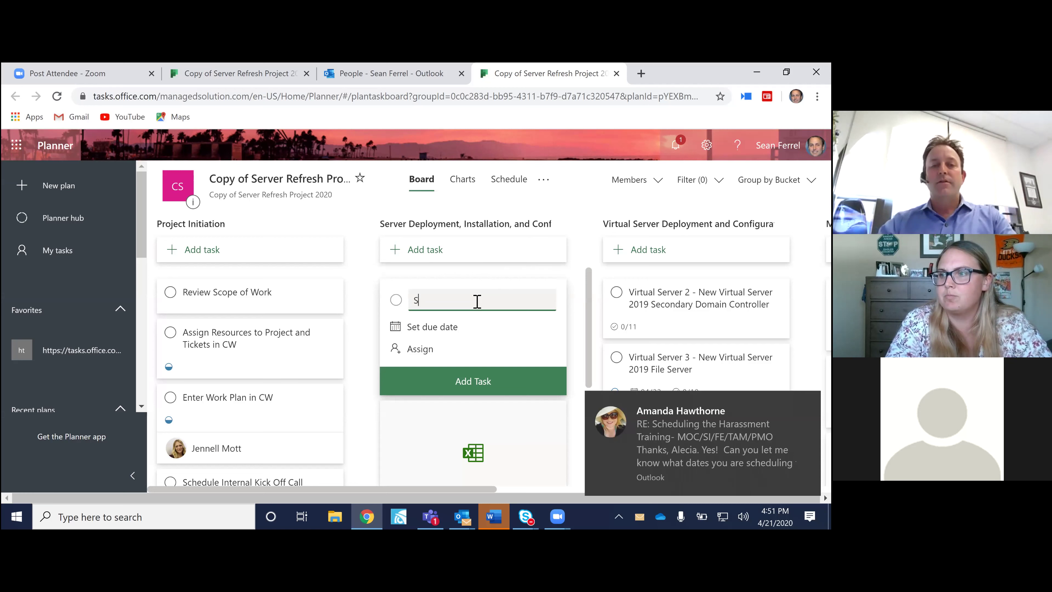
{"action": "type", "text": "erver Refresh Prep"}
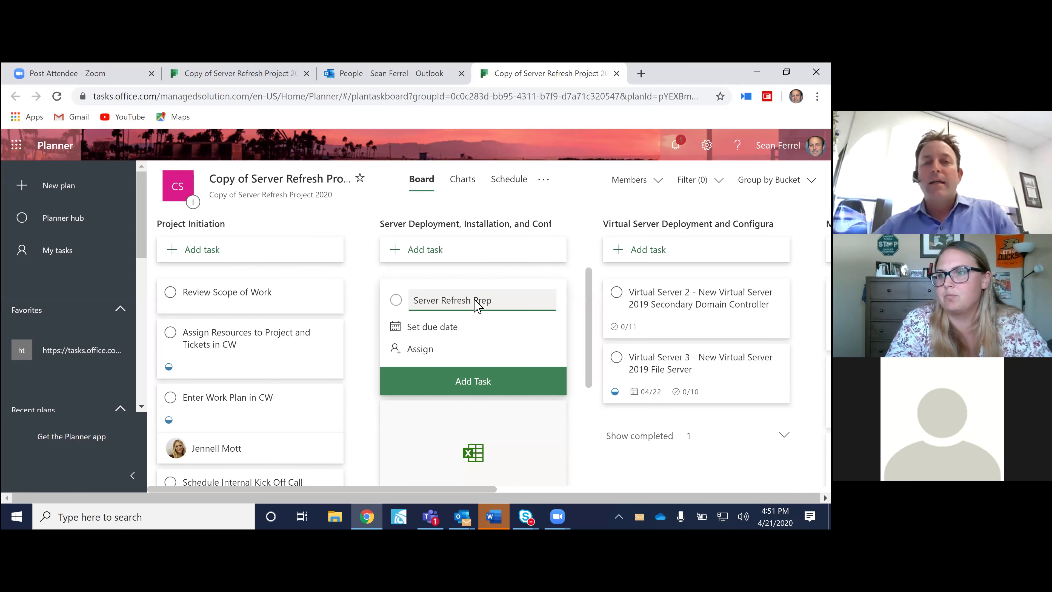
{"action": "left_click", "coordinate": [396, 327]}
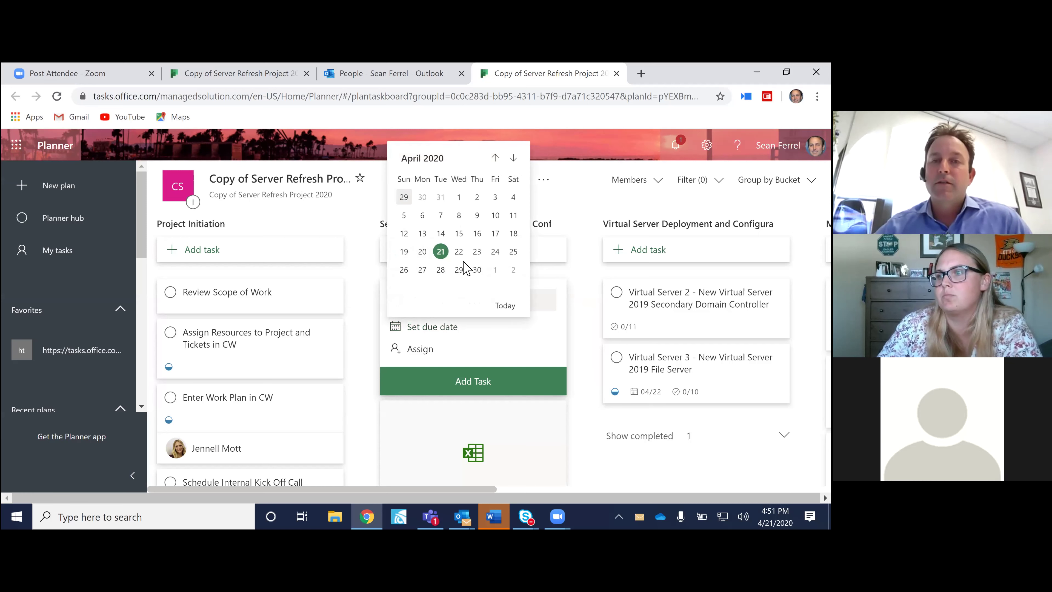
{"action": "left_click", "coordinate": [458, 251]}
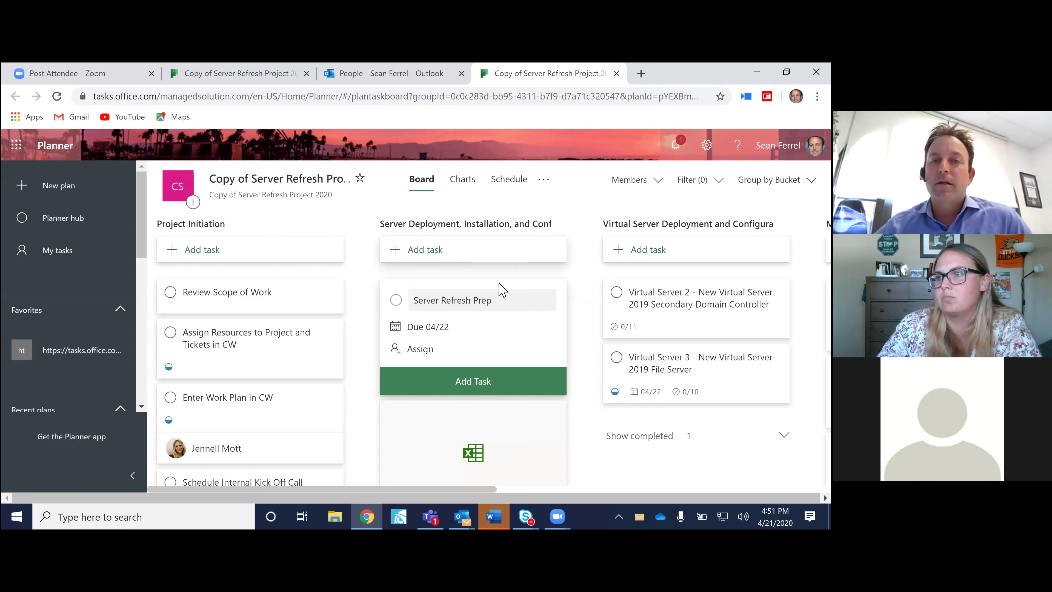
{"action": "left_click", "coordinate": [401, 355]}
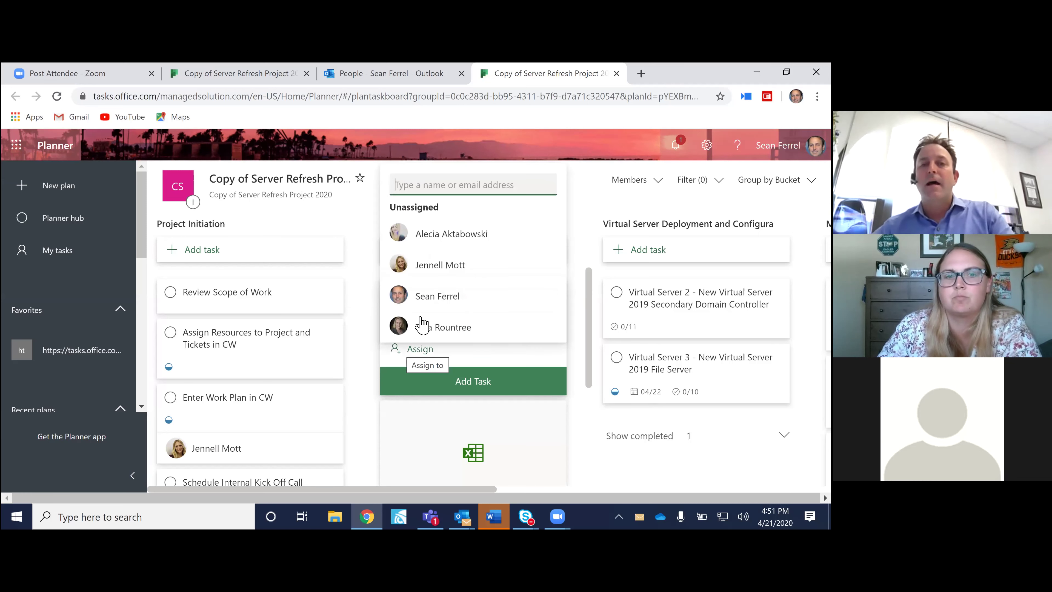
{"action": "left_click", "coordinate": [459, 331]}
{"action": "left_click", "coordinate": [472, 384]}
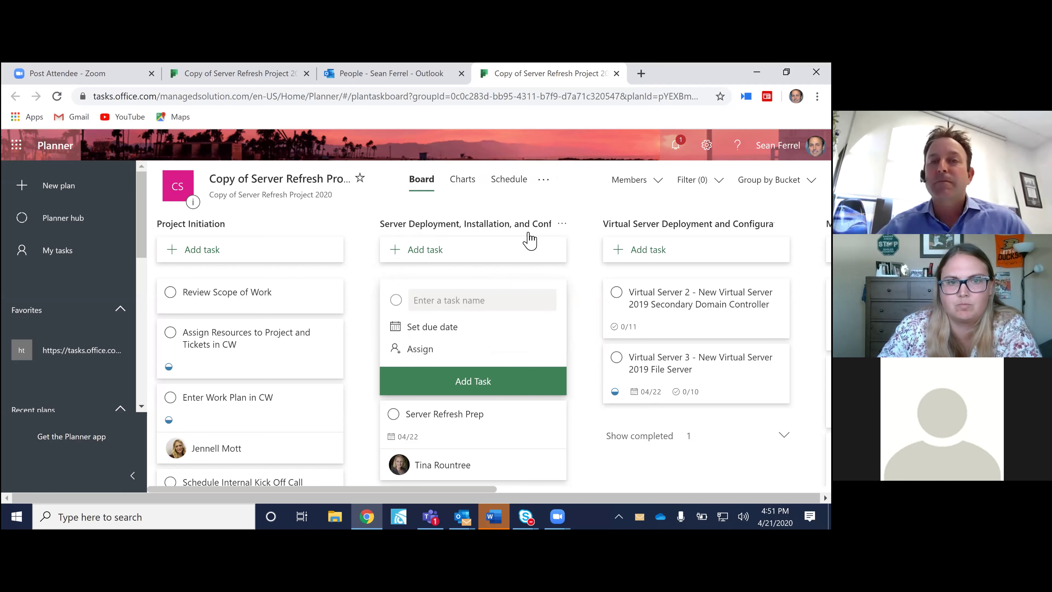
{"action": "scroll", "coordinate": [535, 315], "scroll_direction": "down", "scroll_amount": 2}
{"action": "scroll", "coordinate": [513, 415], "scroll_direction": "up", "scroll_amount": 2}
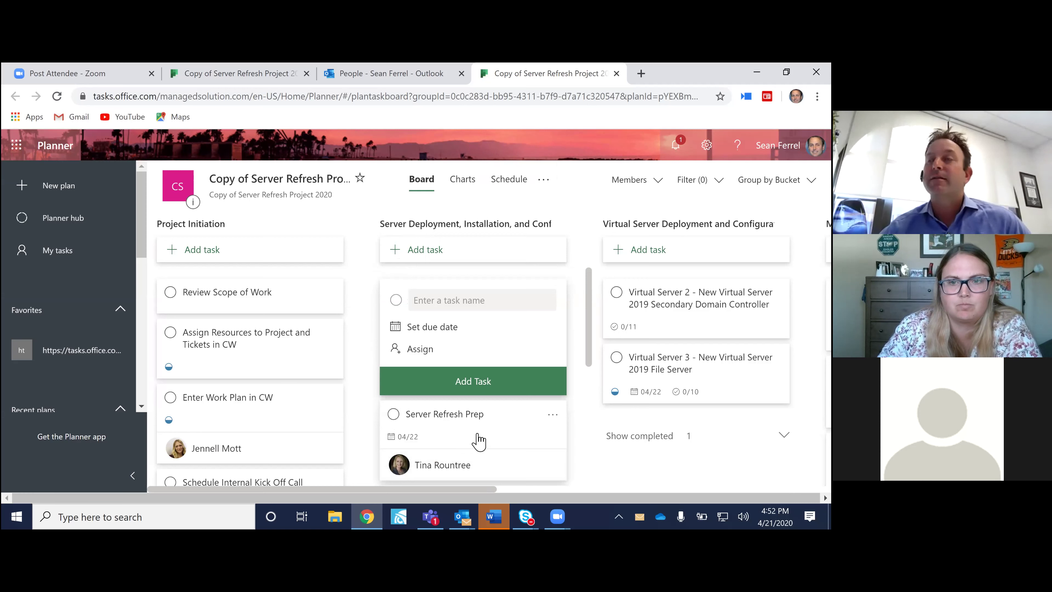
Move the Server Refresh Prep task to the Project Initiation bucket of the same plan.
{"action": "left_click", "coordinate": [553, 415]}
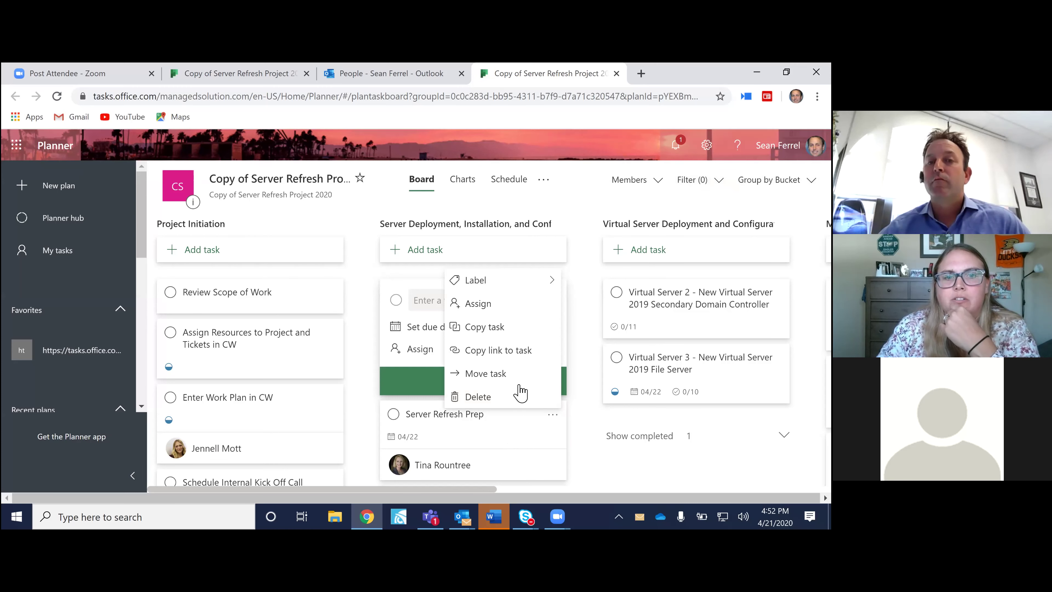
{"action": "left_click", "coordinate": [489, 374]}
{"action": "left_click", "coordinate": [532, 275]}
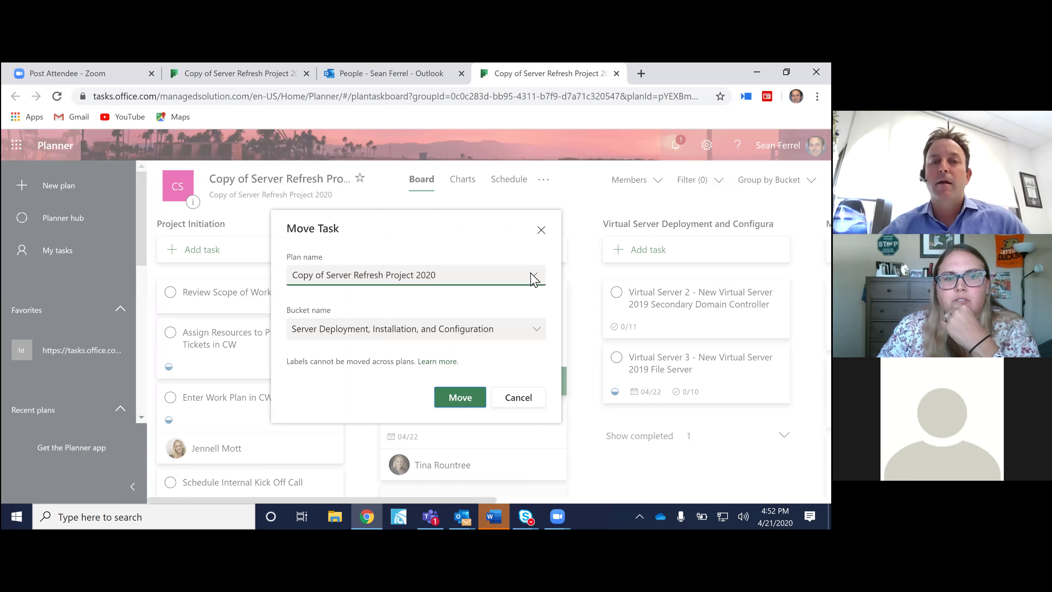
{"action": "left_click", "coordinate": [533, 276]}
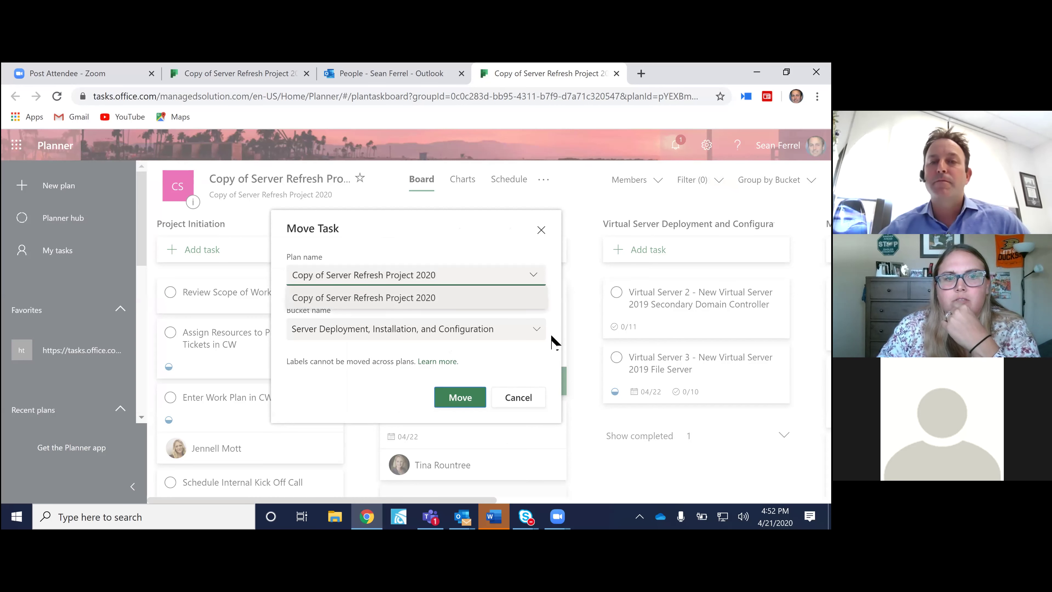
{"action": "left_click", "coordinate": [533, 336]}
{"action": "left_click", "coordinate": [397, 348]}
{"action": "left_click", "coordinate": [458, 399]}
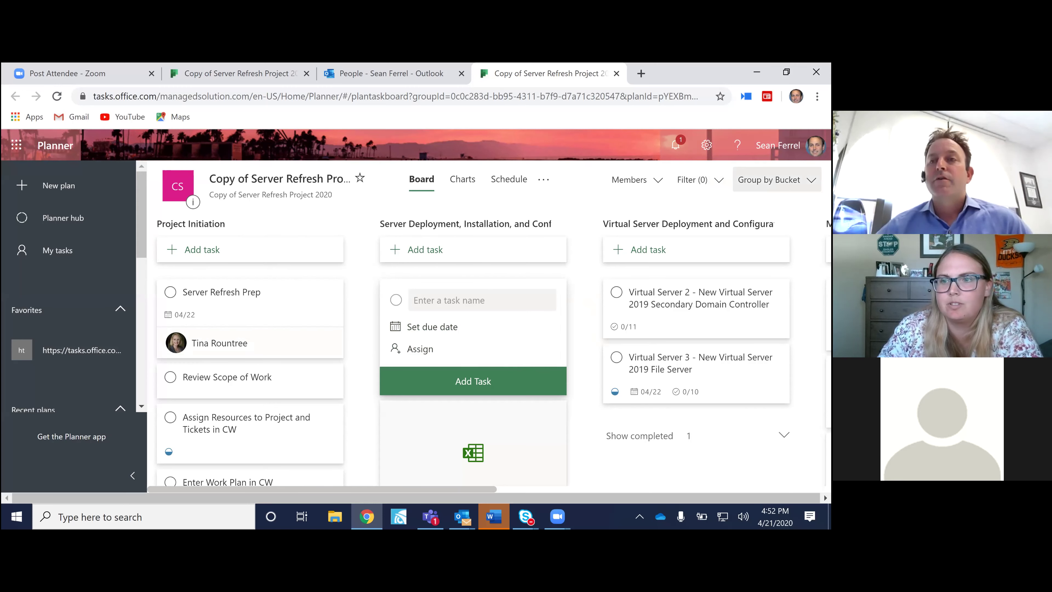
Group the board by Assigned to and look through the members' task columns.
{"action": "left_click", "coordinate": [774, 179]}
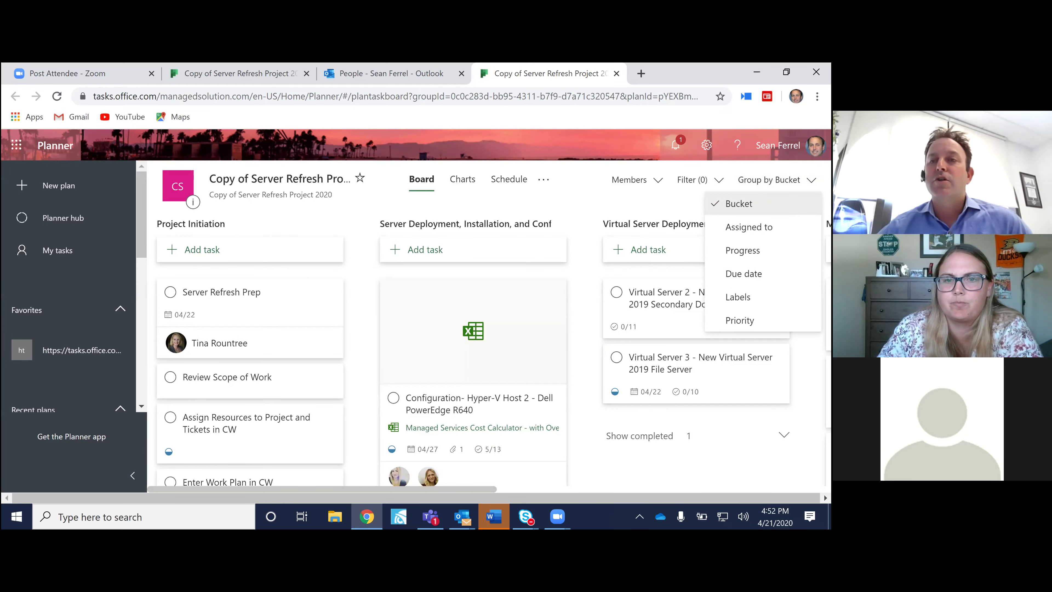
{"action": "left_click", "coordinate": [748, 226]}
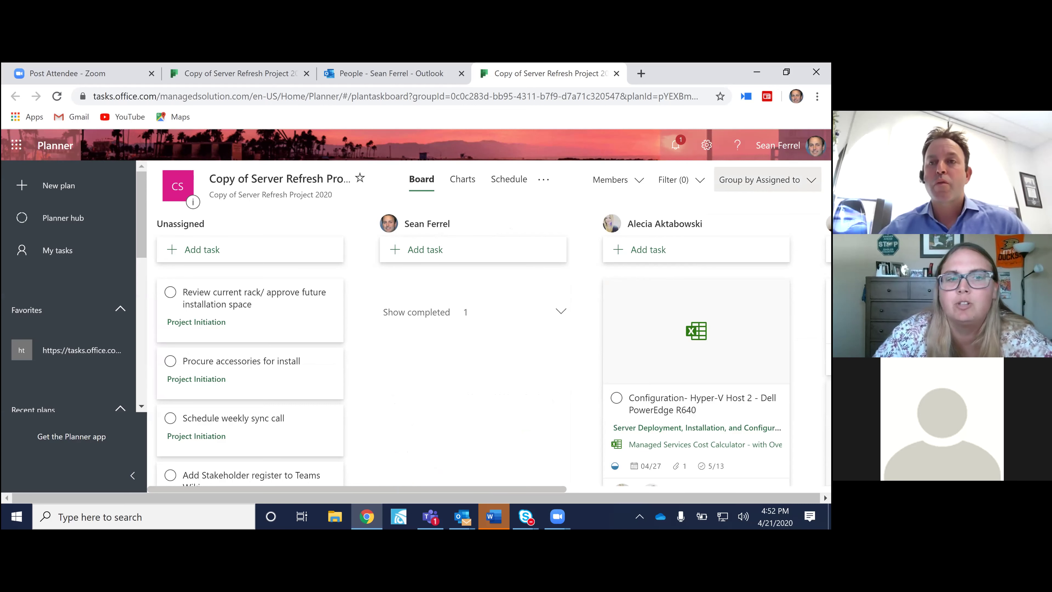
{"action": "left_click", "coordinate": [764, 180]}
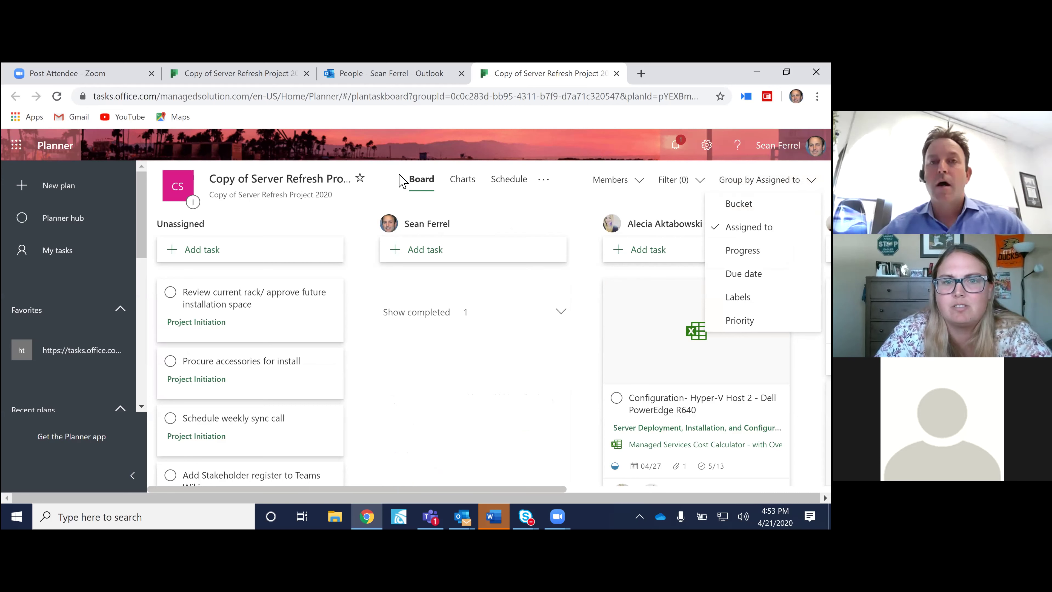
{"action": "left_click", "coordinate": [426, 182]}
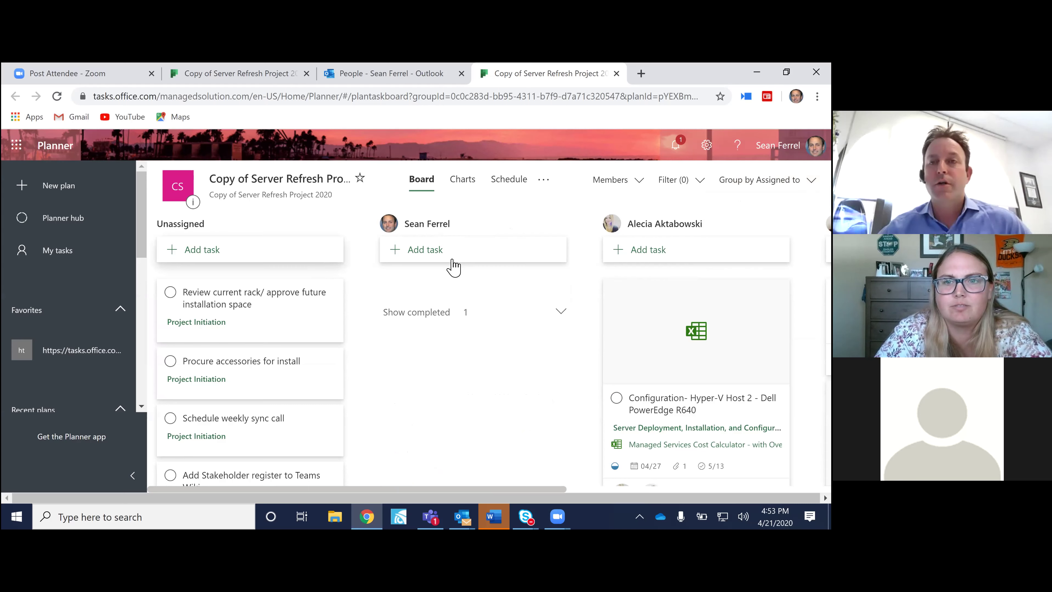
{"action": "left_click_drag", "start_coordinate": [568, 494], "coordinate": [830, 494]}
{"action": "left_click_drag", "start_coordinate": [633, 491], "coordinate": [390, 460]}
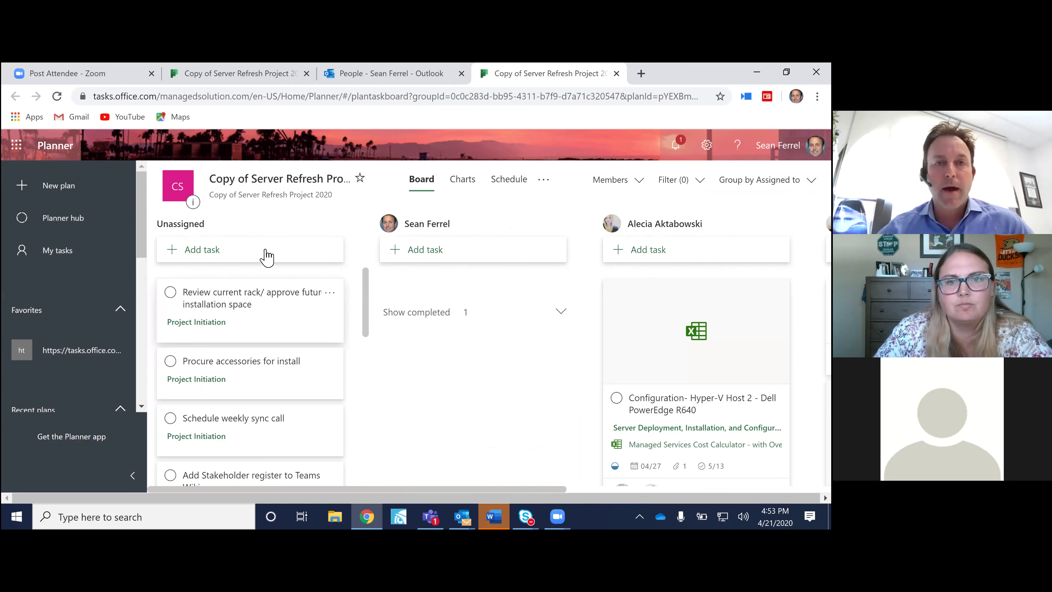
View the plan's additional options again and return the board's grouping to Bucket.
{"action": "left_click", "coordinate": [544, 181]}
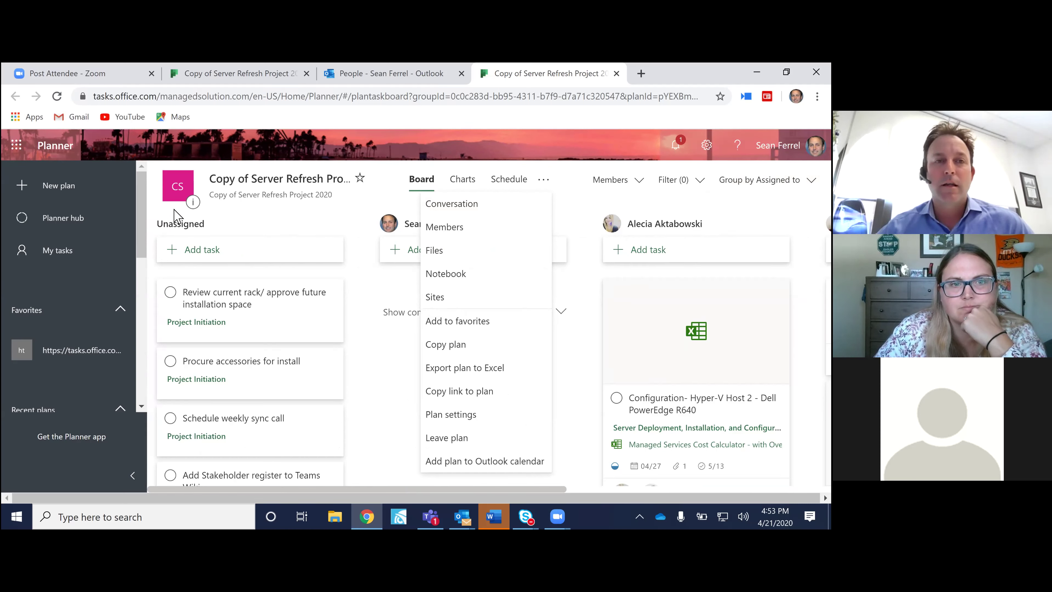
{"action": "left_click", "coordinate": [358, 376]}
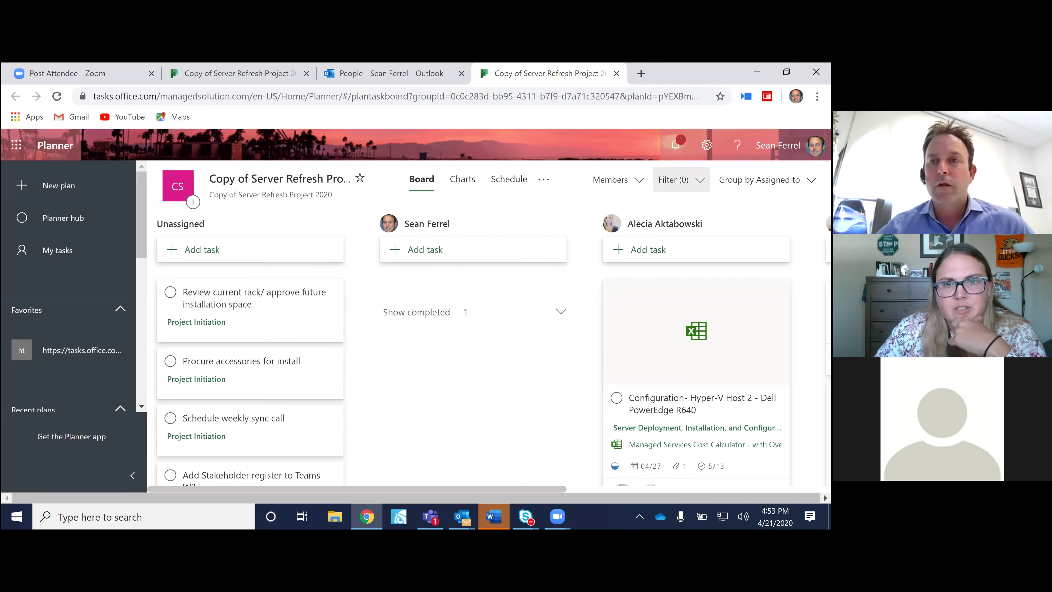
{"action": "left_click", "coordinate": [762, 179]}
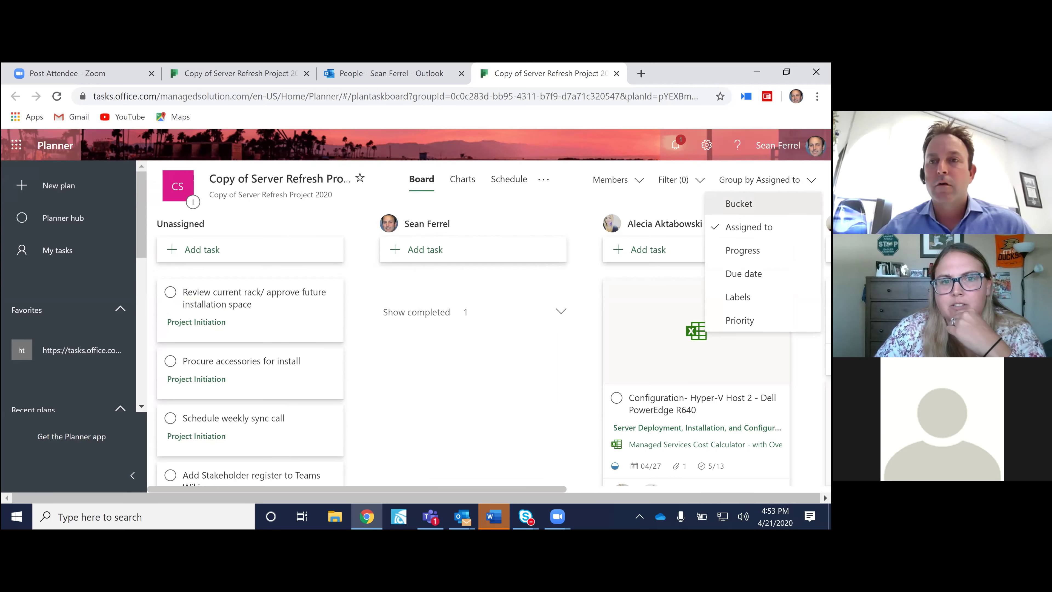
{"action": "left_click", "coordinate": [738, 204]}
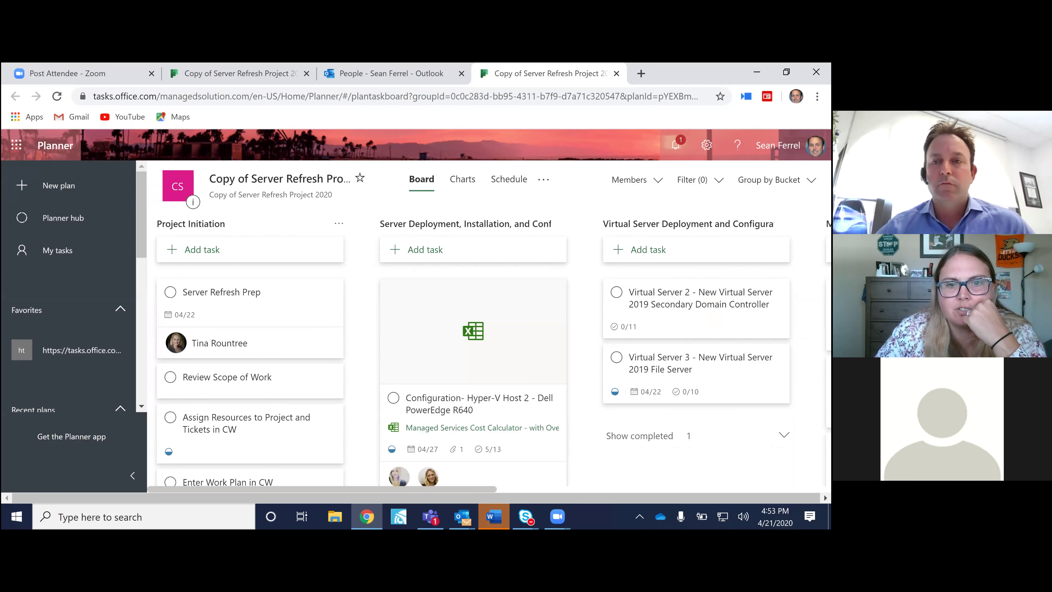
Add a new bucket at the end of the board, named with the presenter's first name plus "'s happy about the project".
{"action": "scroll", "coordinate": [567, 494], "scroll_direction": "right", "scroll_amount": 1}
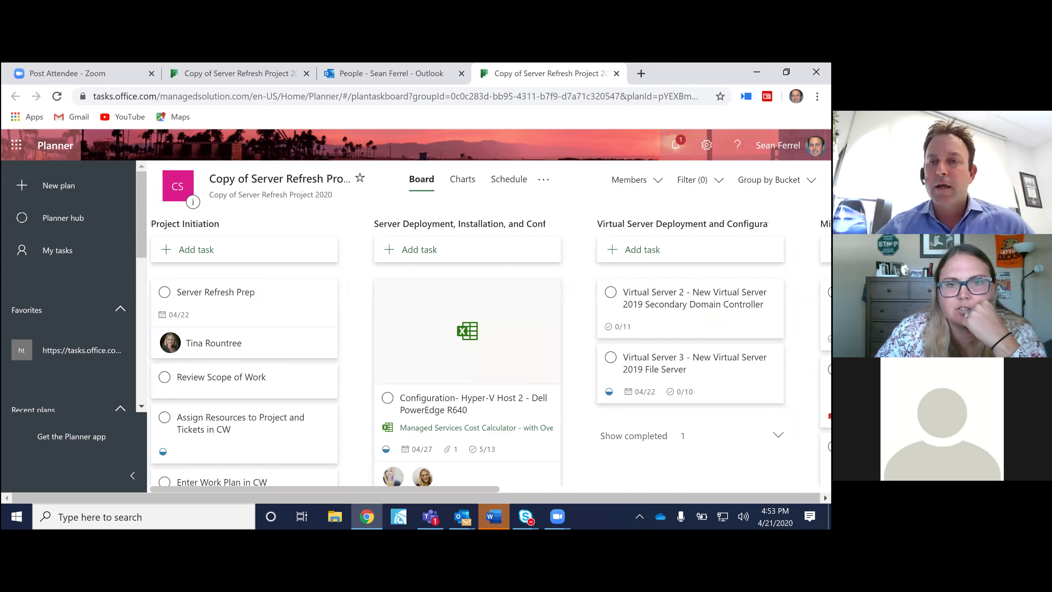
{"action": "scroll", "coordinate": [567, 489], "scroll_direction": "right", "scroll_amount": 10}
{"action": "left_click", "coordinate": [651, 223]}
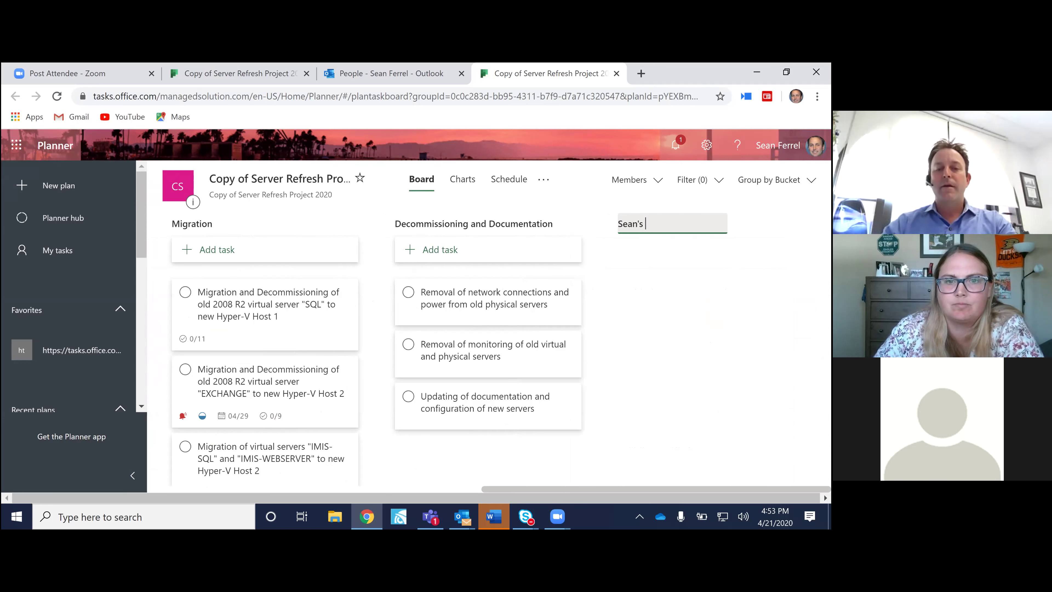
{"action": "type", "text": "Sean's happy aboutnthe"}
{"action": "key", "text": "BackSpace"}
{"action": "key", "text": "BackSpace"}
{"action": "key", "text": "BackSpace"}
{"action": "key", "text": "BackSpace"}
{"action": "type", "text": "the project"}
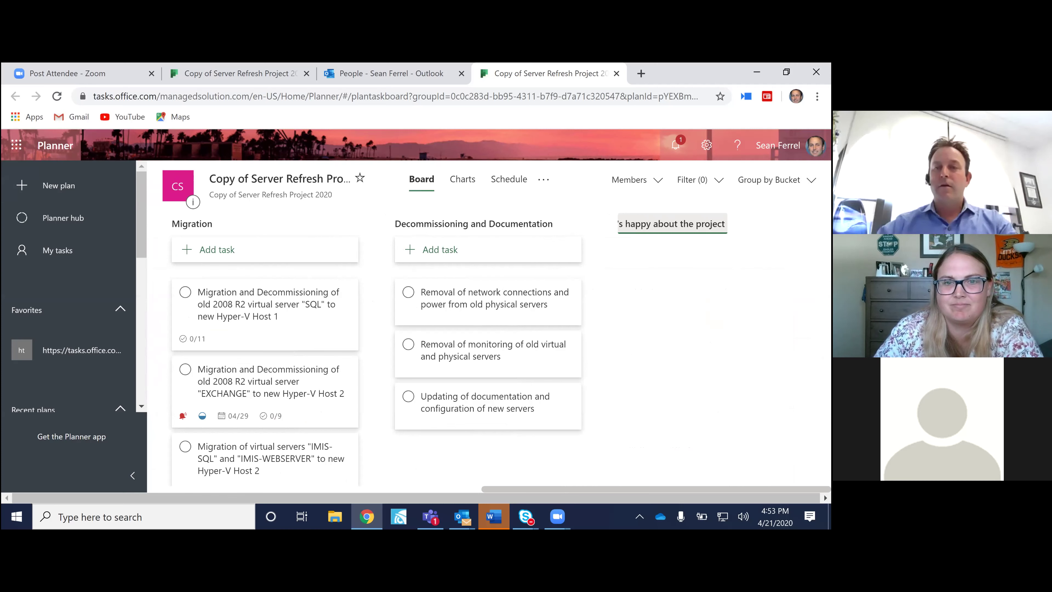
{"action": "key", "text": "Return"}
Add the task "good times" to the new bucket, due 04/23 and assigned to the second listed plan member.
{"action": "left_click", "coordinate": [446, 255]}
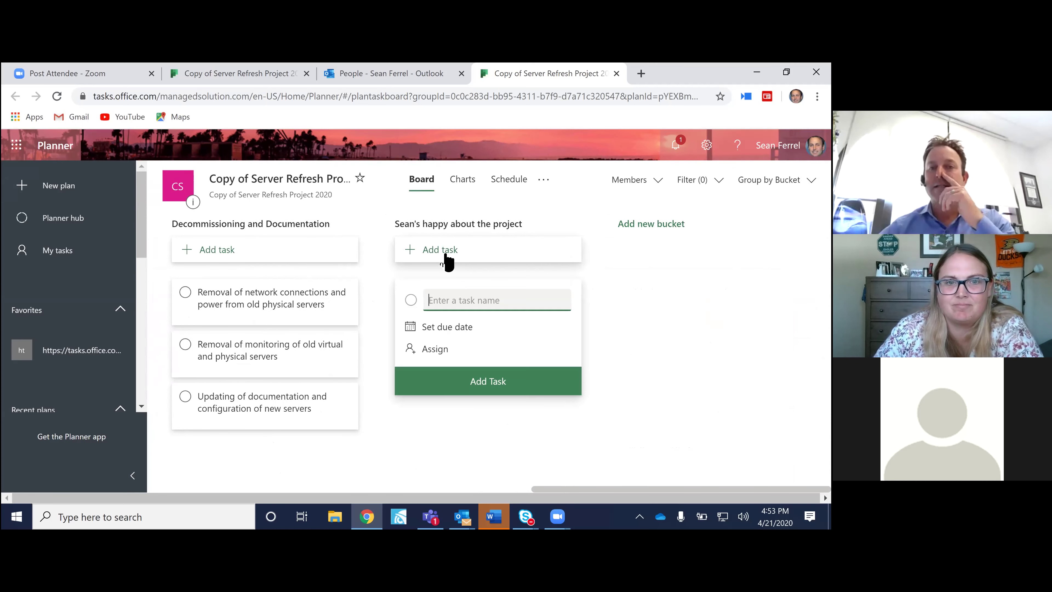
{"action": "type", "text": "good times"}
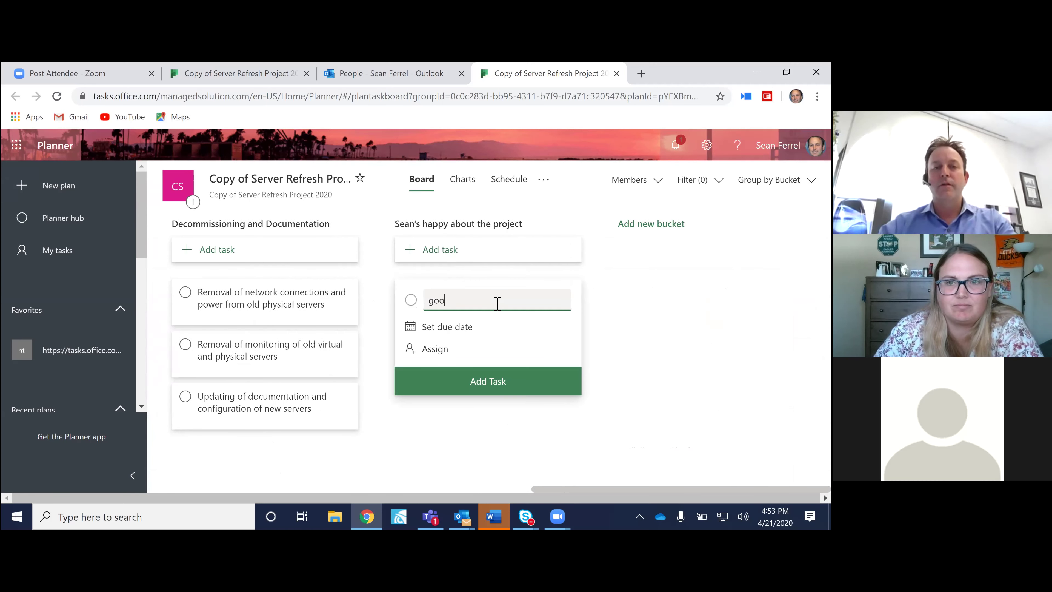
{"action": "left_click", "coordinate": [476, 328]}
{"action": "left_click", "coordinate": [477, 252]}
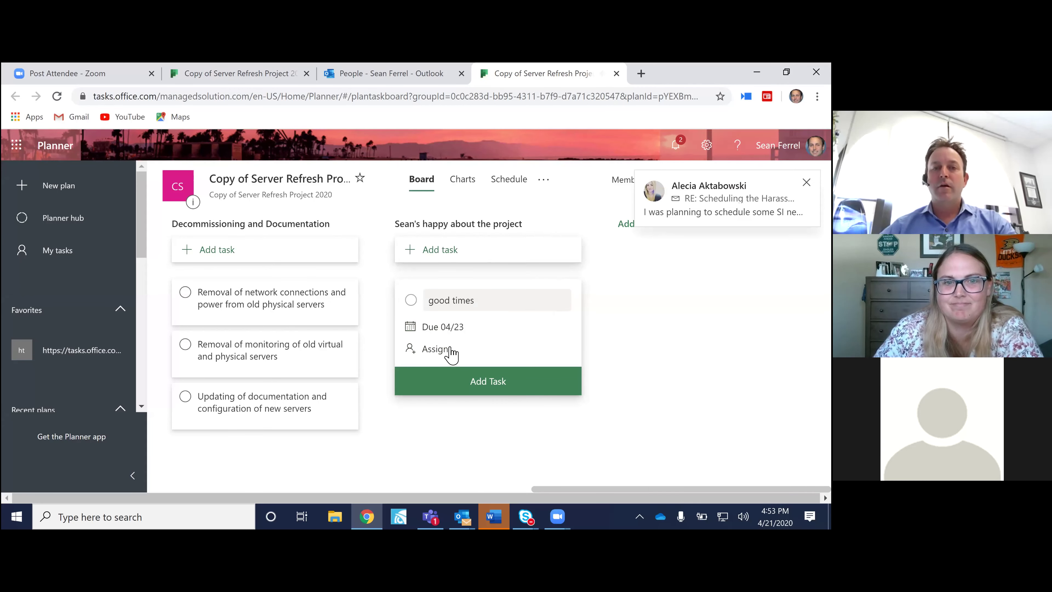
{"action": "left_click", "coordinate": [469, 347]}
{"action": "left_click", "coordinate": [466, 269]}
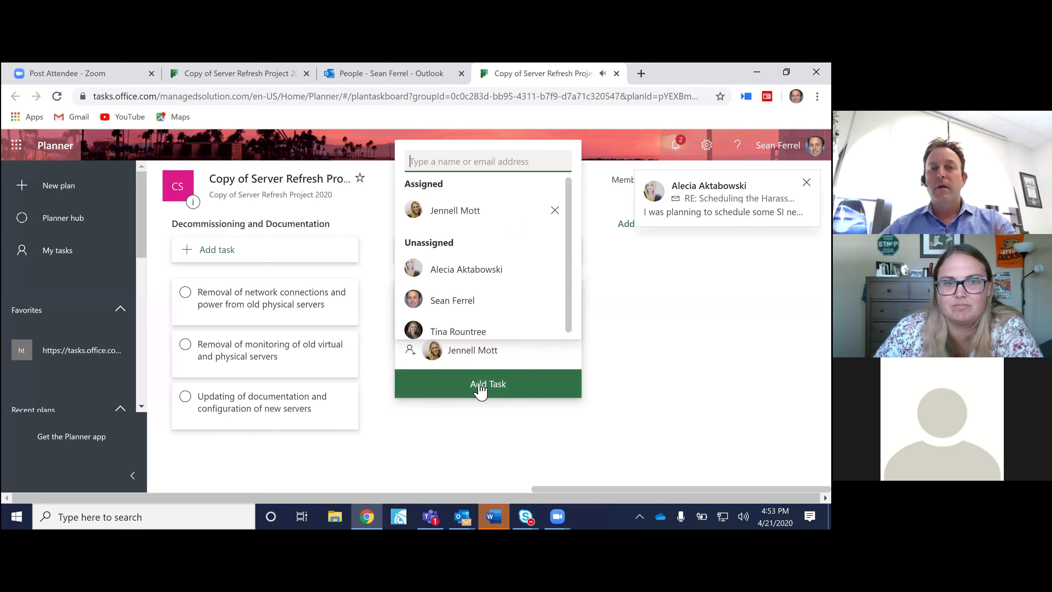
{"action": "left_click", "coordinate": [478, 383]}
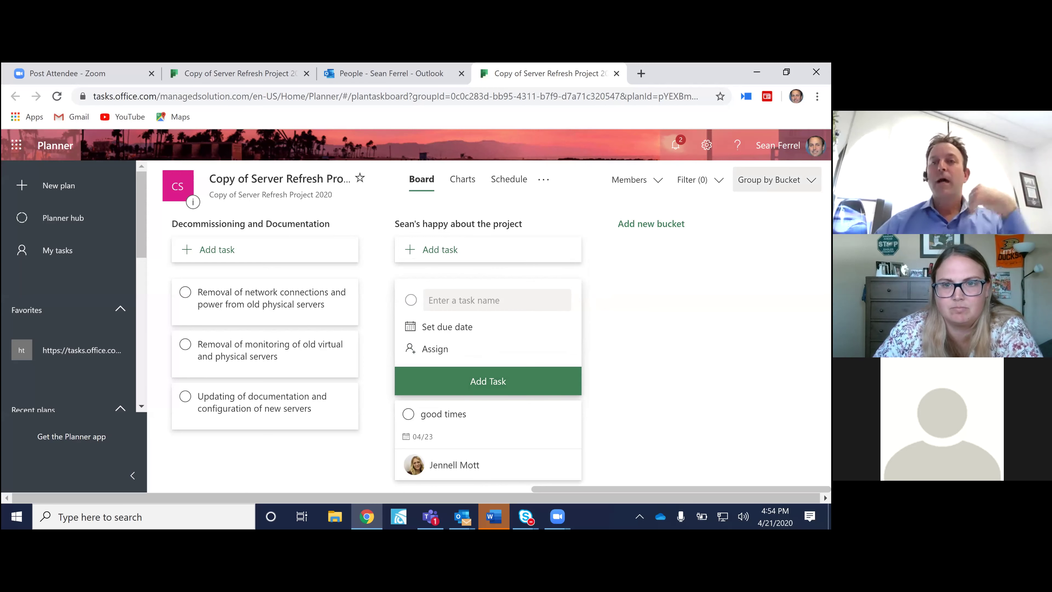
Group the board by Assigned to again and examine the members' columns, including the new "good times" task.
{"action": "left_click", "coordinate": [774, 179]}
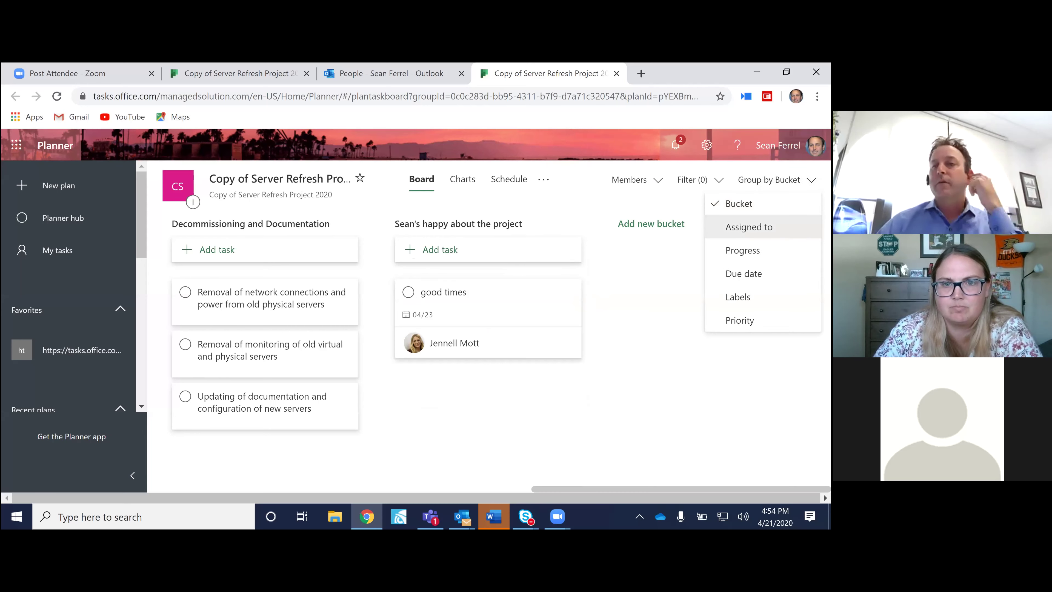
{"action": "left_click", "coordinate": [749, 227]}
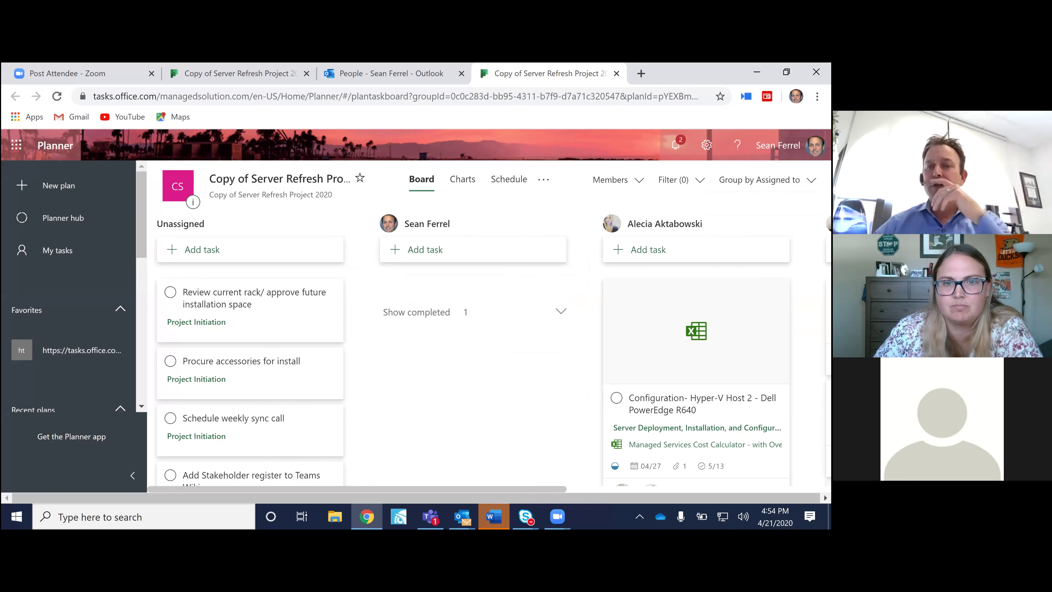
{"action": "scroll", "coordinate": [696, 372], "scroll_direction": "down", "scroll_amount": 2}
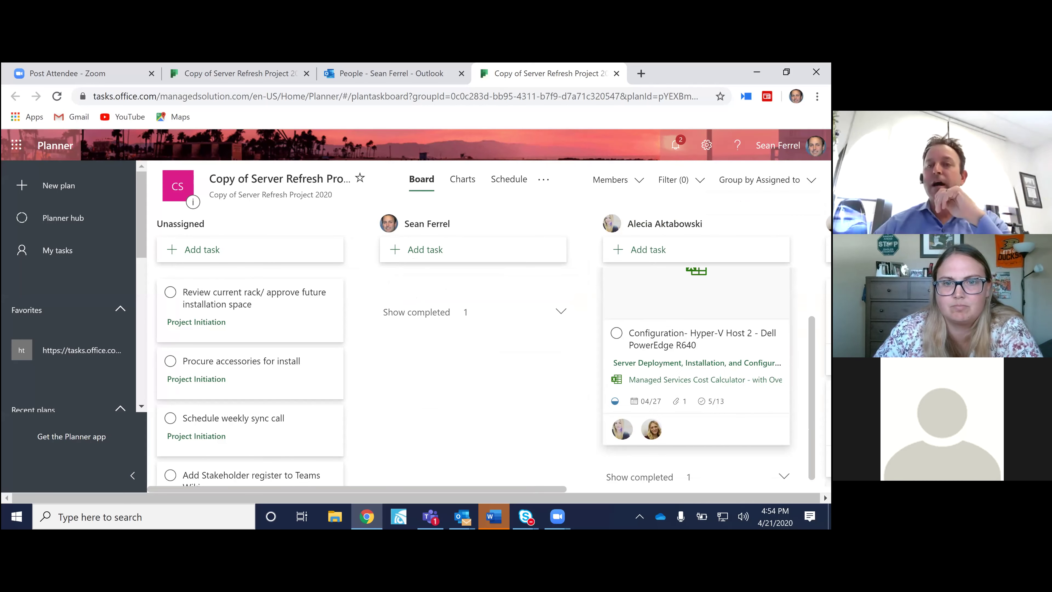
{"action": "scroll", "coordinate": [696, 373], "scroll_direction": "down", "scroll_amount": 1}
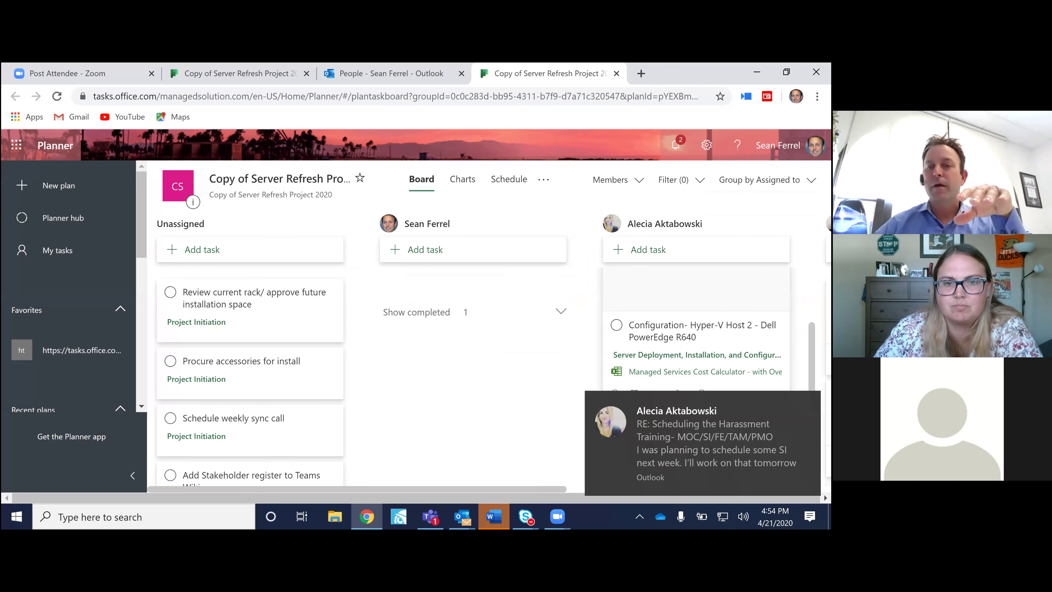
{"action": "left_click_drag", "start_coordinate": [564, 490], "coordinate": [730, 492]}
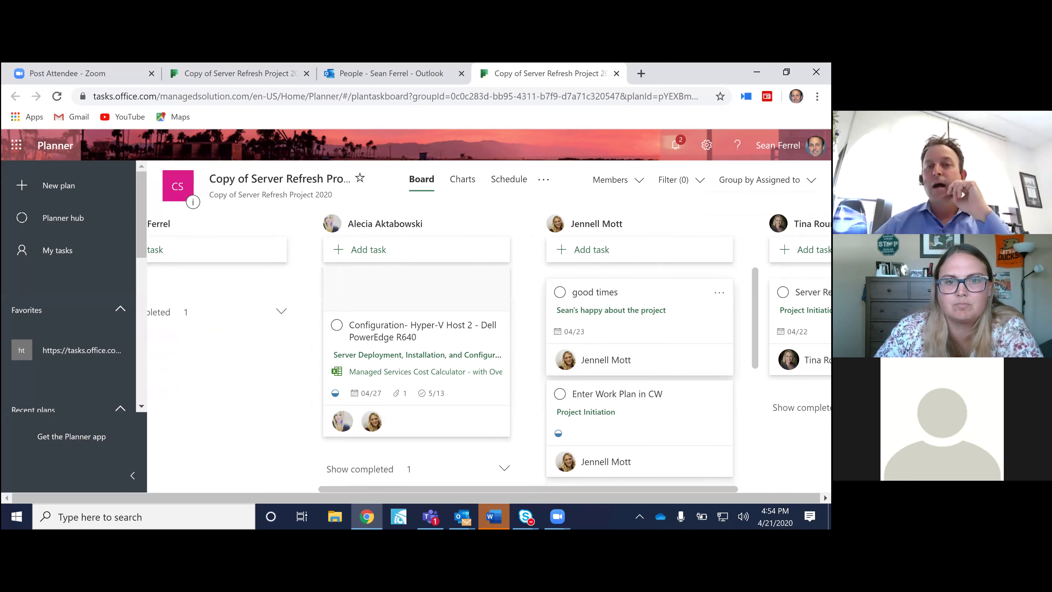
{"action": "scroll", "coordinate": [640, 373], "scroll_direction": "down", "scroll_amount": 1}
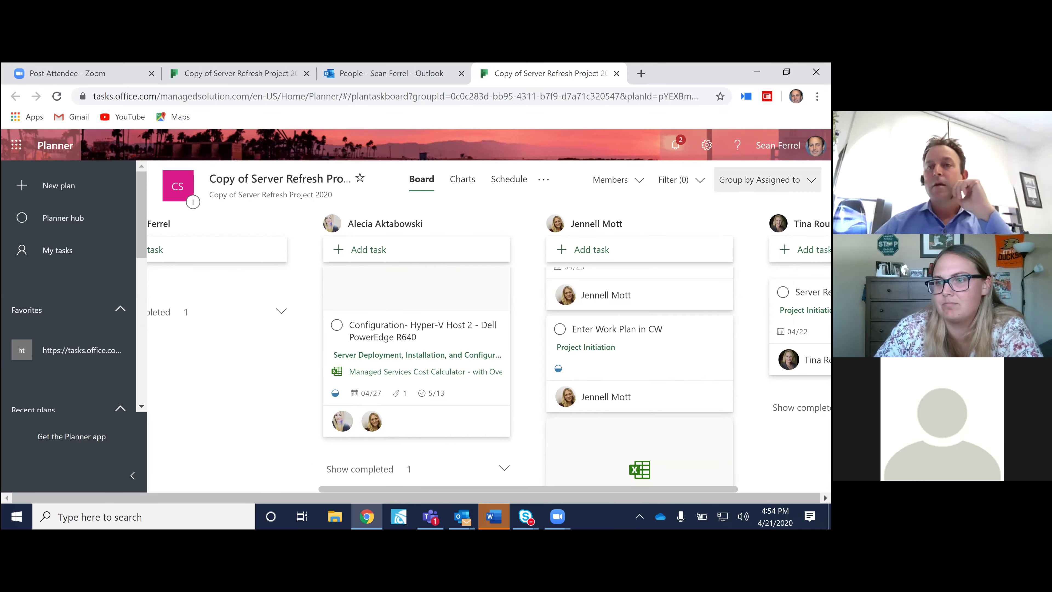
Group the board by Progress and then by Due date, and look through the due-date columns.
{"action": "left_click", "coordinate": [766, 180]}
{"action": "left_click", "coordinate": [742, 250]}
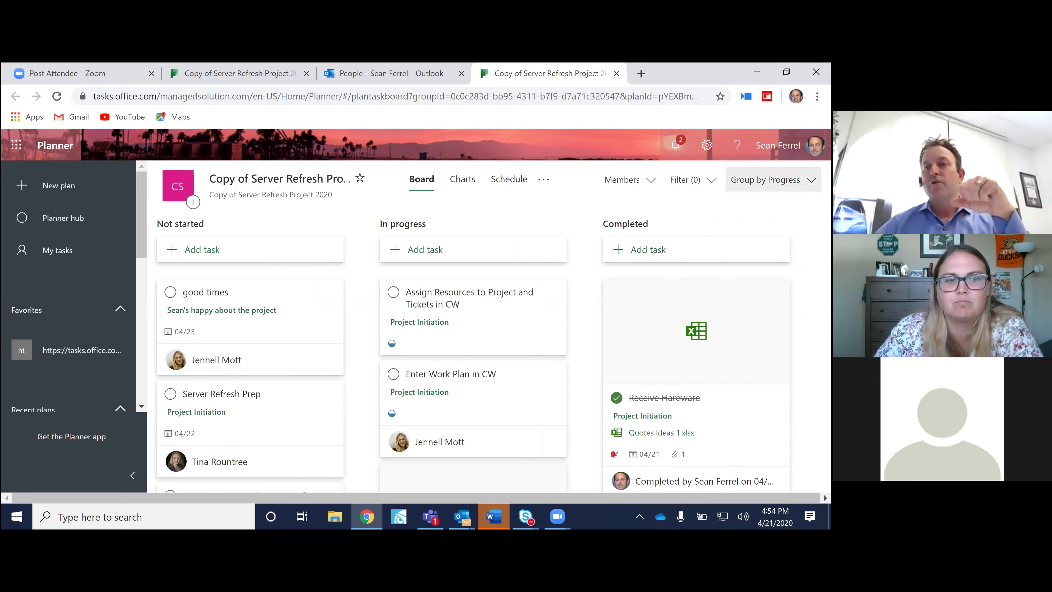
{"action": "left_click", "coordinate": [771, 179]}
{"action": "left_click", "coordinate": [743, 273]}
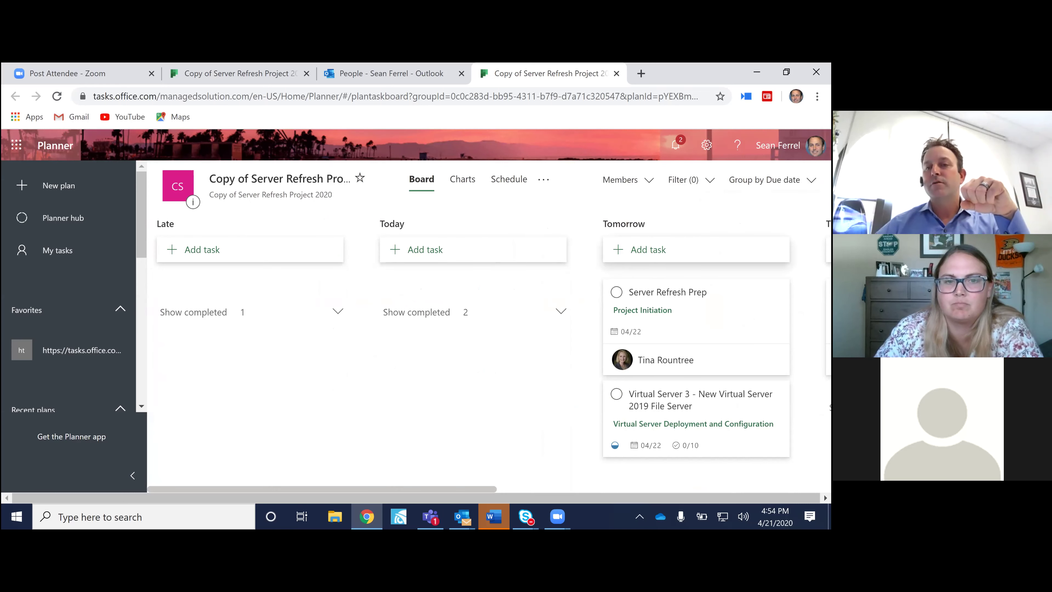
{"action": "left_click_drag", "start_coordinate": [536, 490], "coordinate": [738, 490]}
{"action": "scroll", "coordinate": [489, 357], "scroll_direction": "right", "scroll_amount": 5}
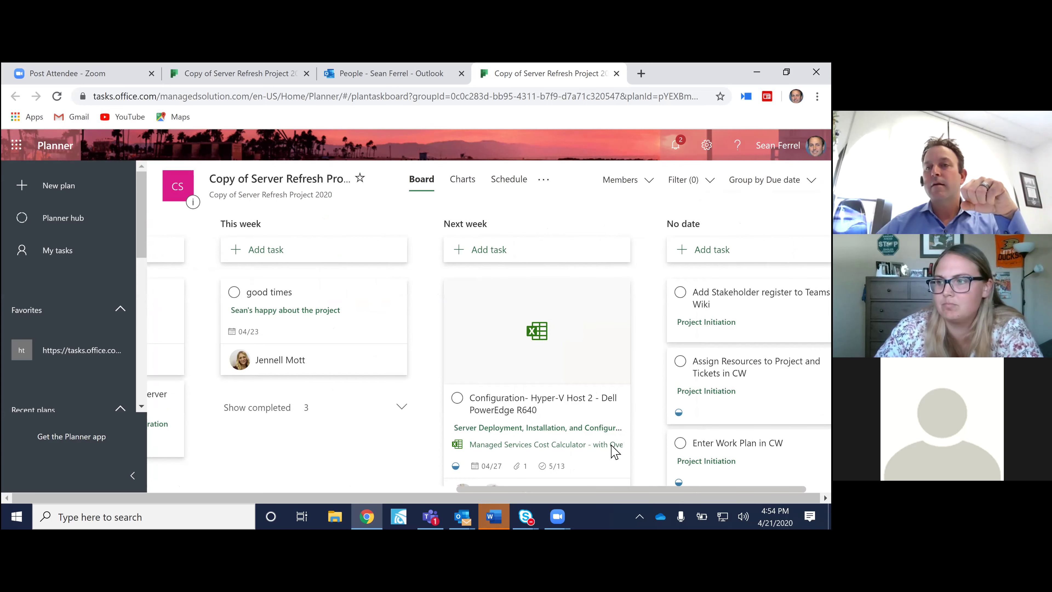
{"action": "scroll", "coordinate": [615, 446], "scroll_direction": "left", "scroll_amount": 12}
Group the board by Priority and look at the tasks from the Urgent column onward.
{"action": "left_click", "coordinate": [770, 179]}
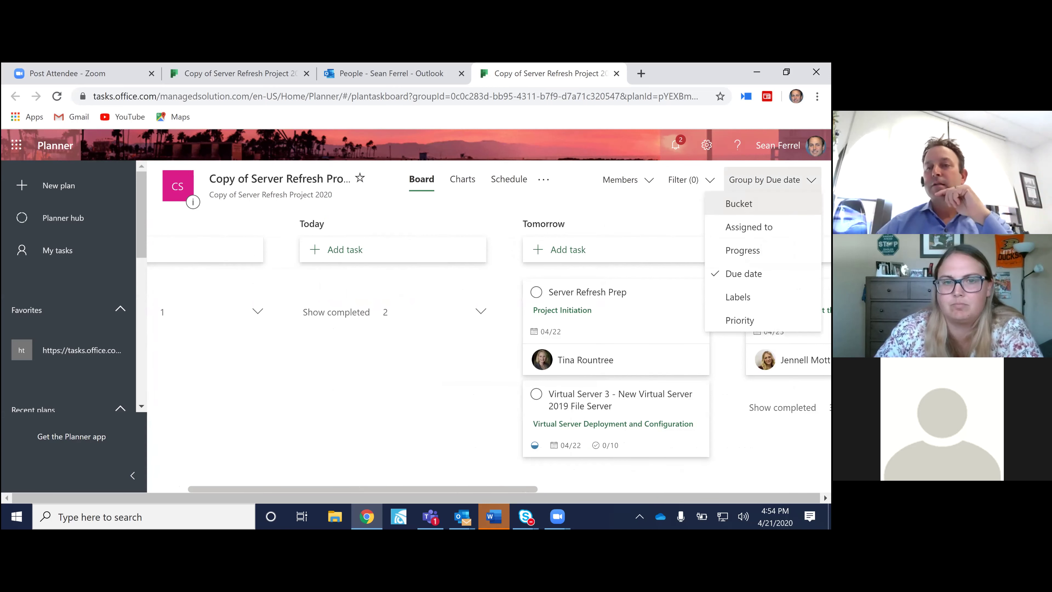
{"action": "key", "text": "Down"}
{"action": "key", "text": "Return"}
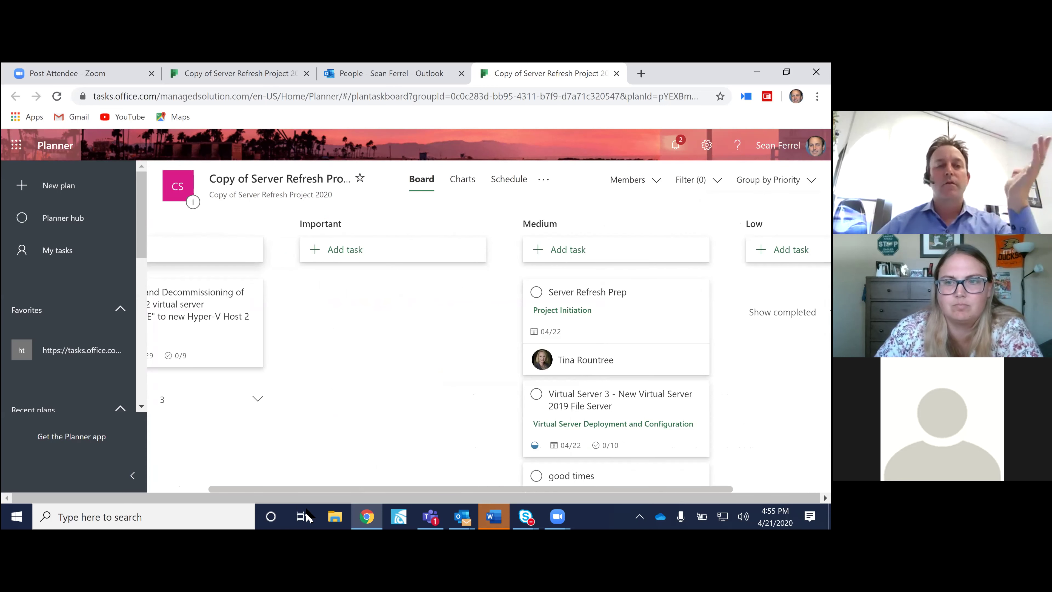
{"action": "scroll", "coordinate": [248, 489], "scroll_direction": "left", "scroll_amount": 2}
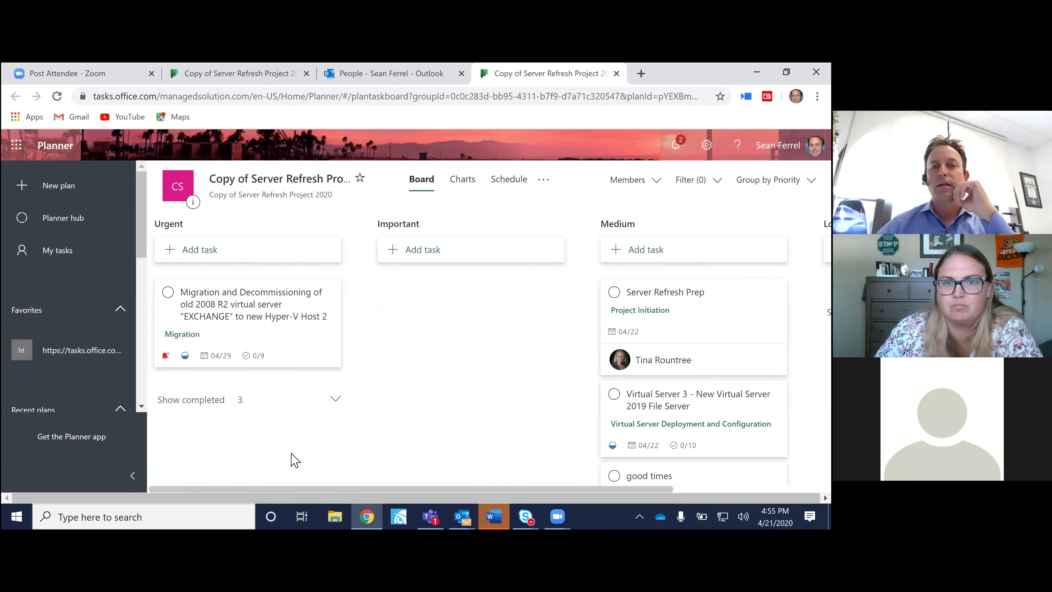
Show the plan's charts and examine the Status, Bucket, Priority and Members graphs.
{"action": "left_click", "coordinate": [463, 185]}
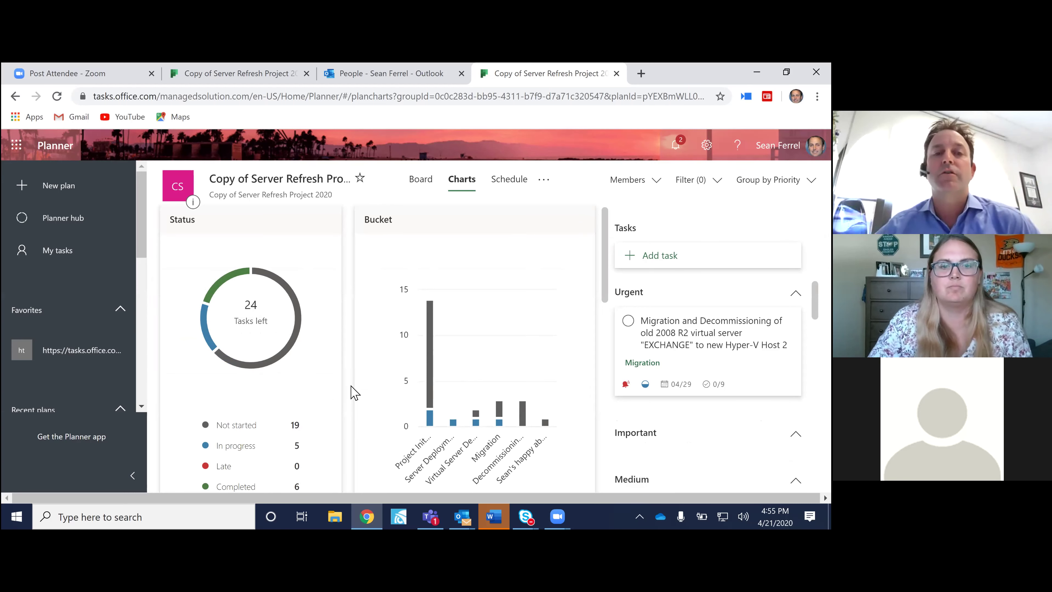
{"action": "scroll", "coordinate": [352, 393], "scroll_direction": "down", "scroll_amount": 5}
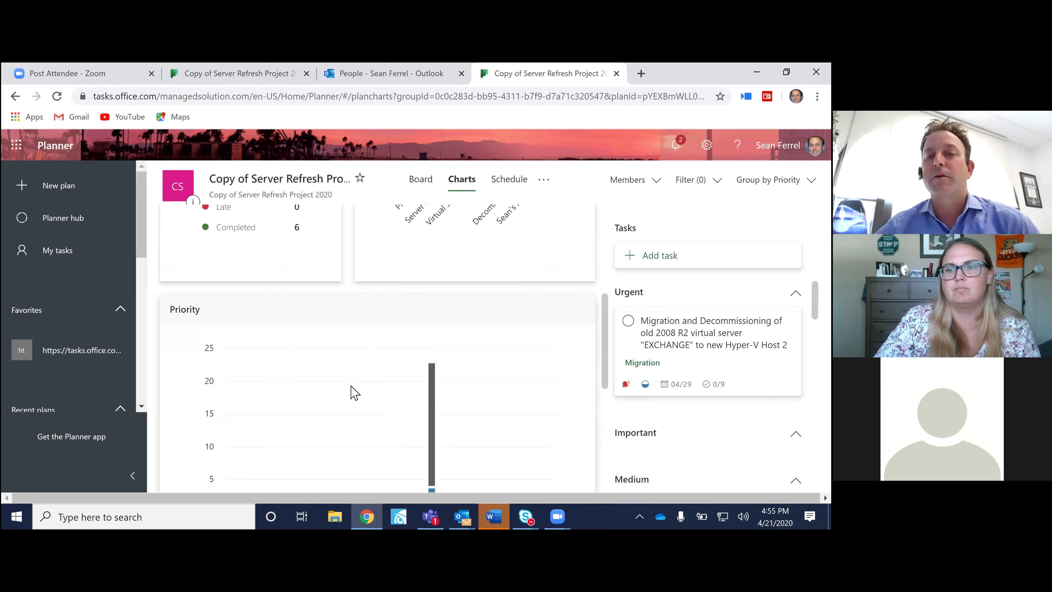
{"action": "scroll", "coordinate": [353, 393], "scroll_direction": "down", "scroll_amount": 6}
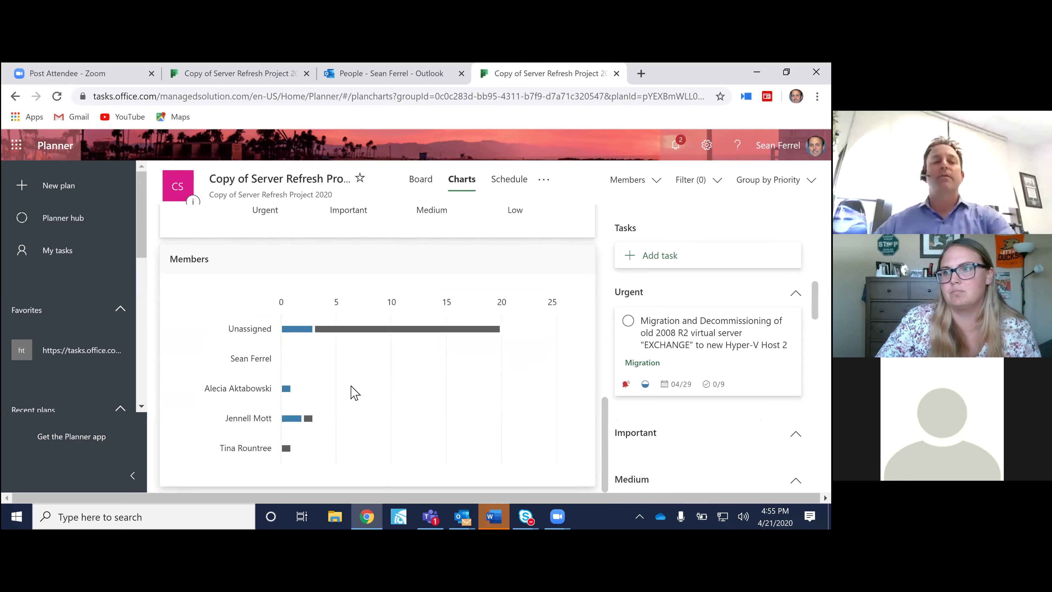
Switch to Teams and show the Server Refresh Planner as a board, looking through its buckets to the last one.
{"action": "left_click", "coordinate": [429, 516]}
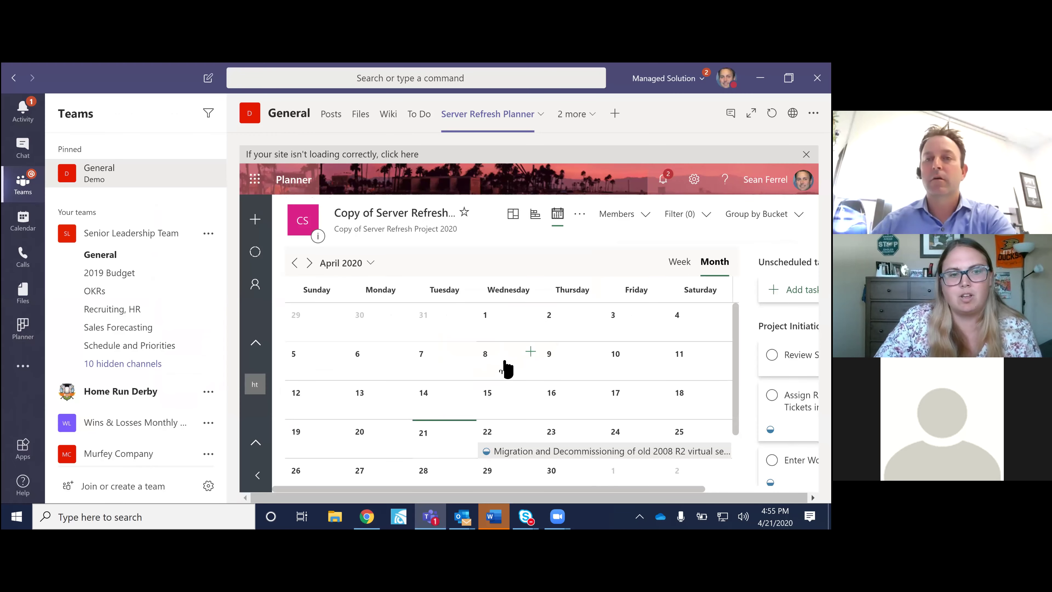
{"action": "left_click", "coordinate": [513, 214]}
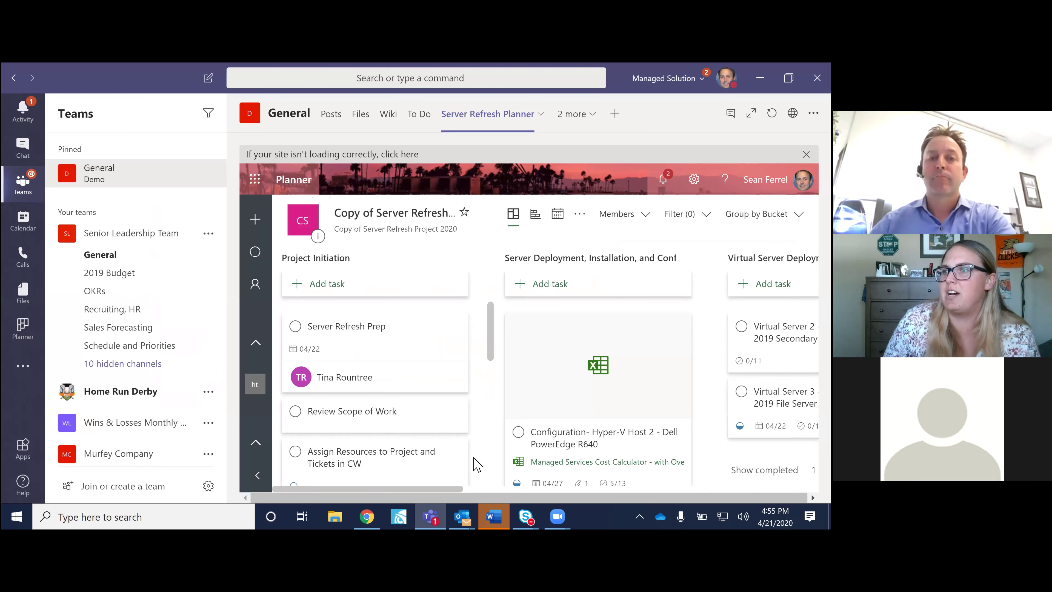
{"action": "scroll", "coordinate": [495, 497], "scroll_direction": "right", "scroll_amount": 2}
{"action": "scroll", "coordinate": [548, 503], "scroll_direction": "right", "scroll_amount": 10}
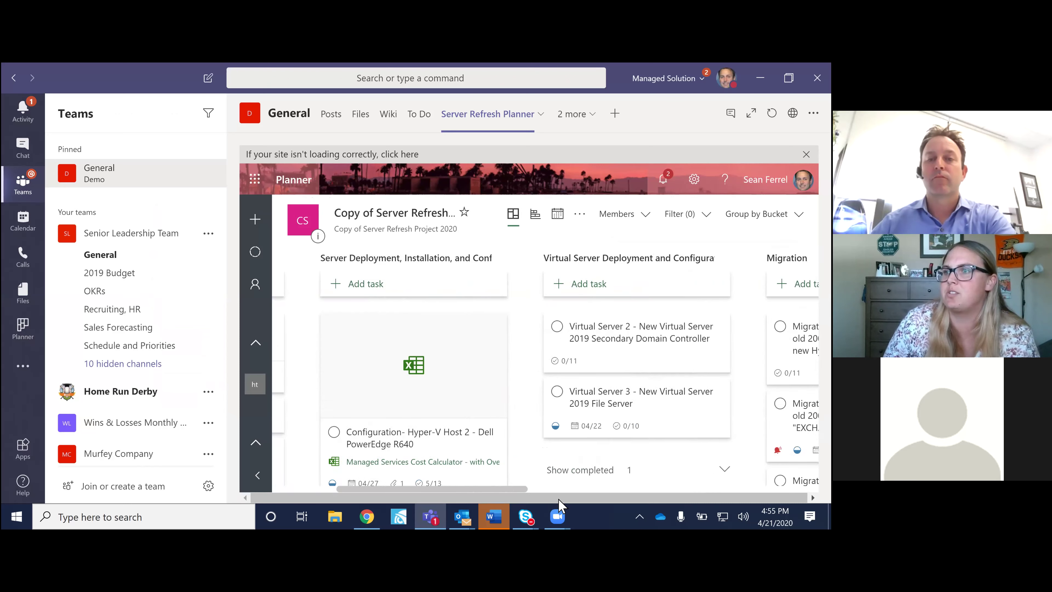
{"action": "scroll", "coordinate": [549, 497], "scroll_direction": "right", "scroll_amount": 10}
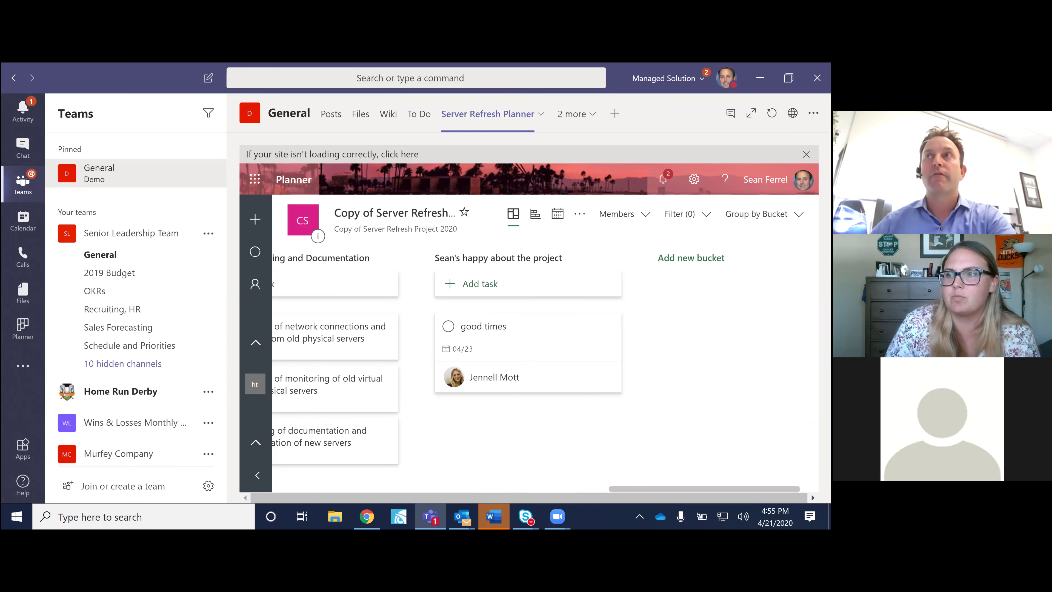
Add a new bucket named "seam" at the end of the board and view its available options.
{"action": "left_click", "coordinate": [691, 258]}
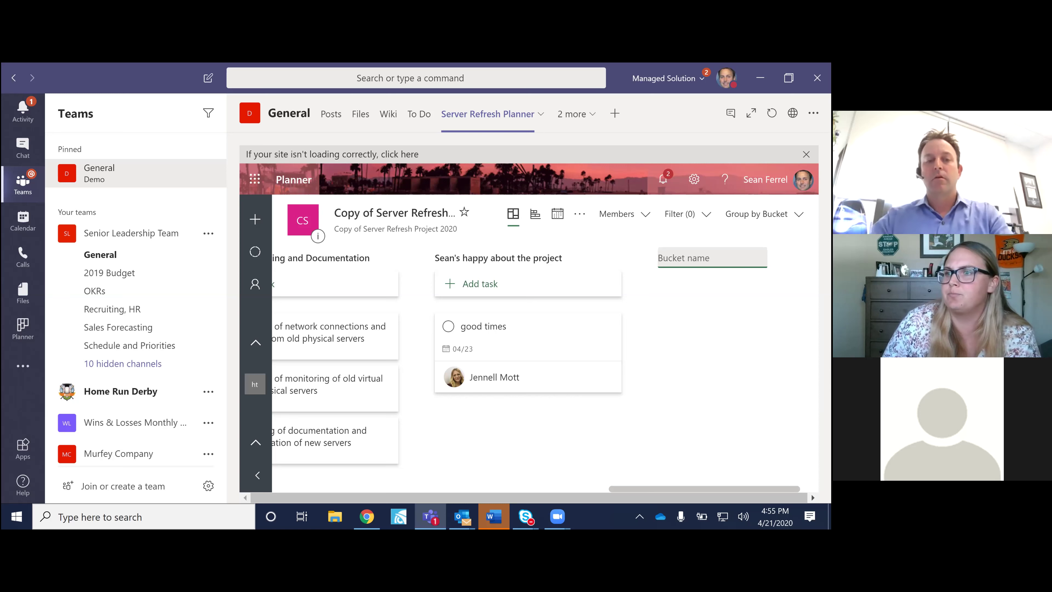
{"action": "type", "text": "seam"}
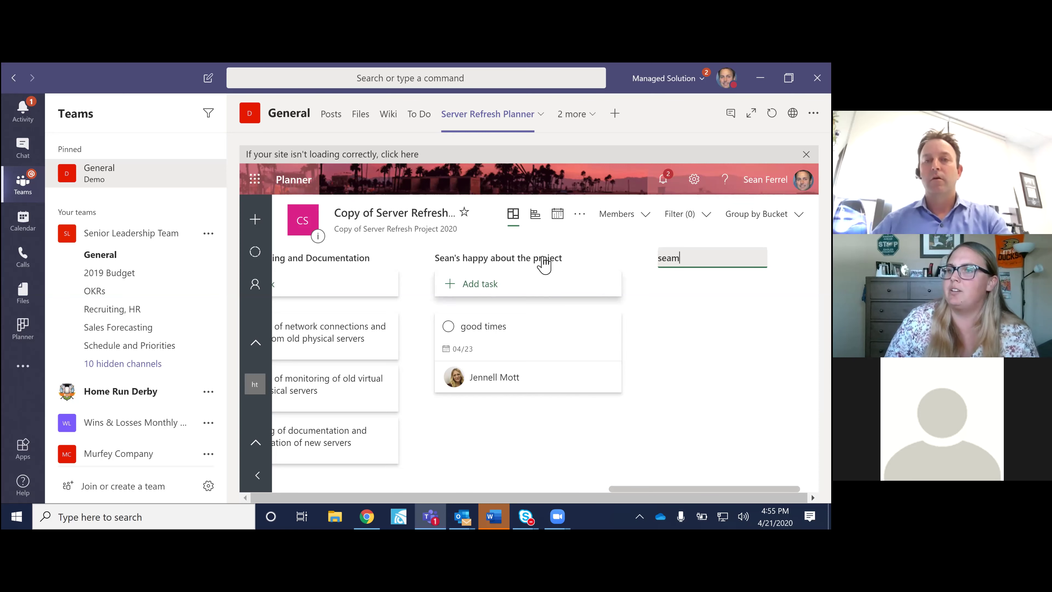
{"action": "key", "text": "Return"}
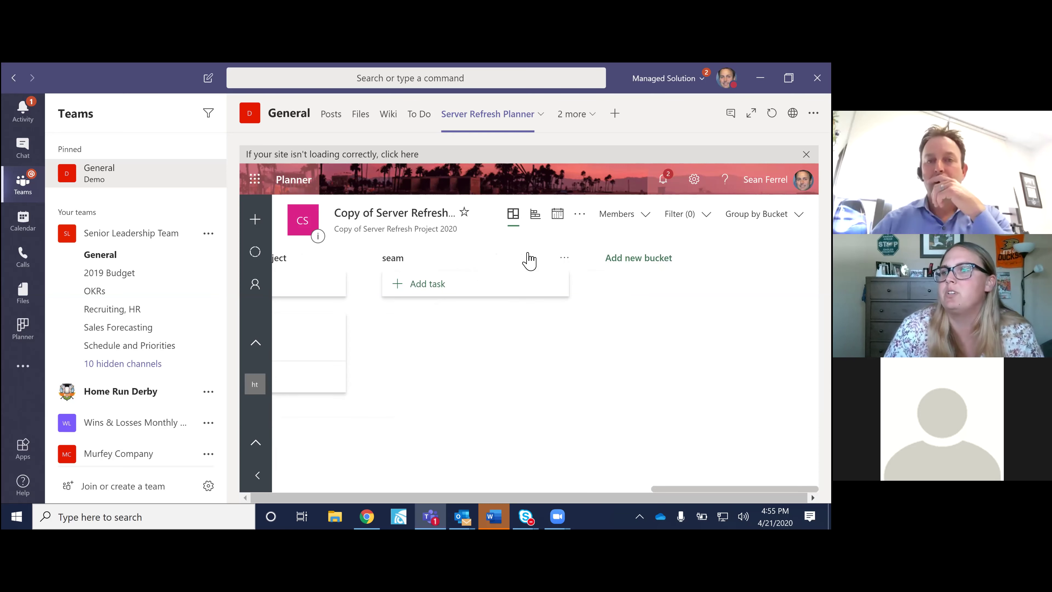
{"action": "left_click", "coordinate": [565, 258]}
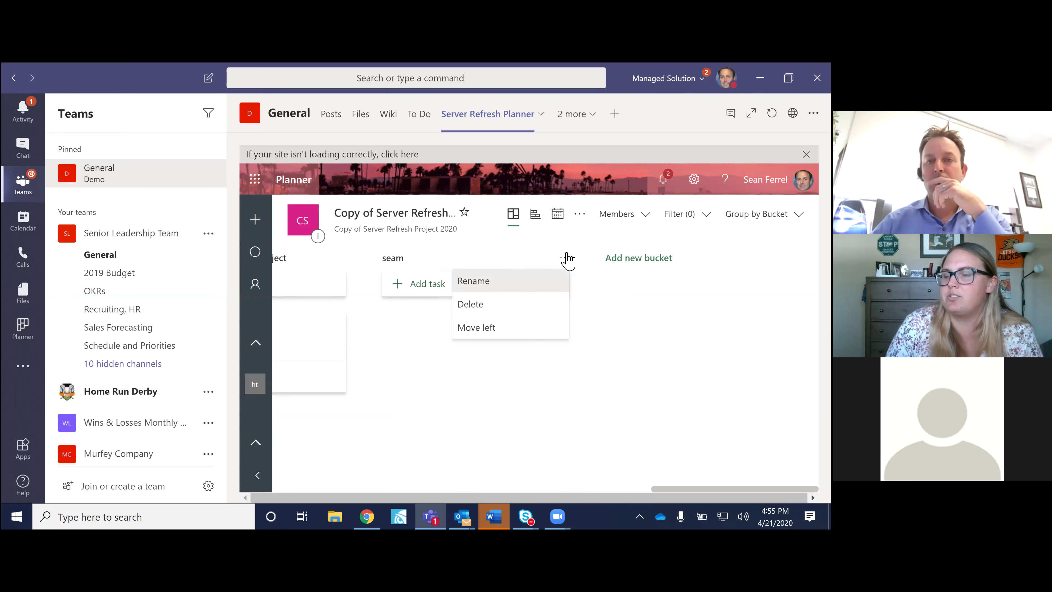
{"action": "left_click", "coordinate": [426, 265]}
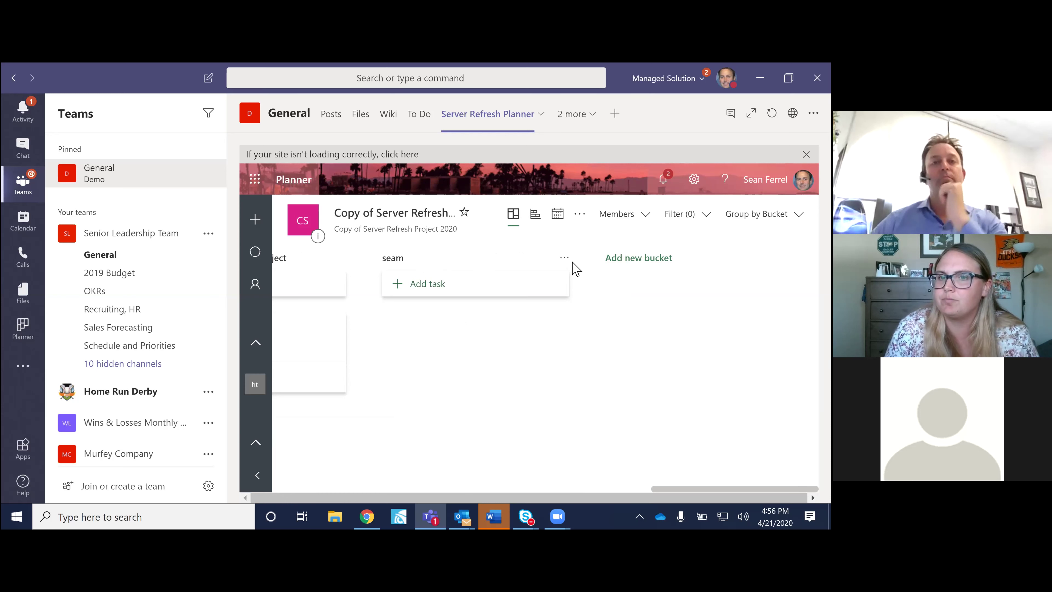
View the plan's additional options and create a new private plan named "test plan 2".
{"action": "left_click", "coordinate": [580, 215]}
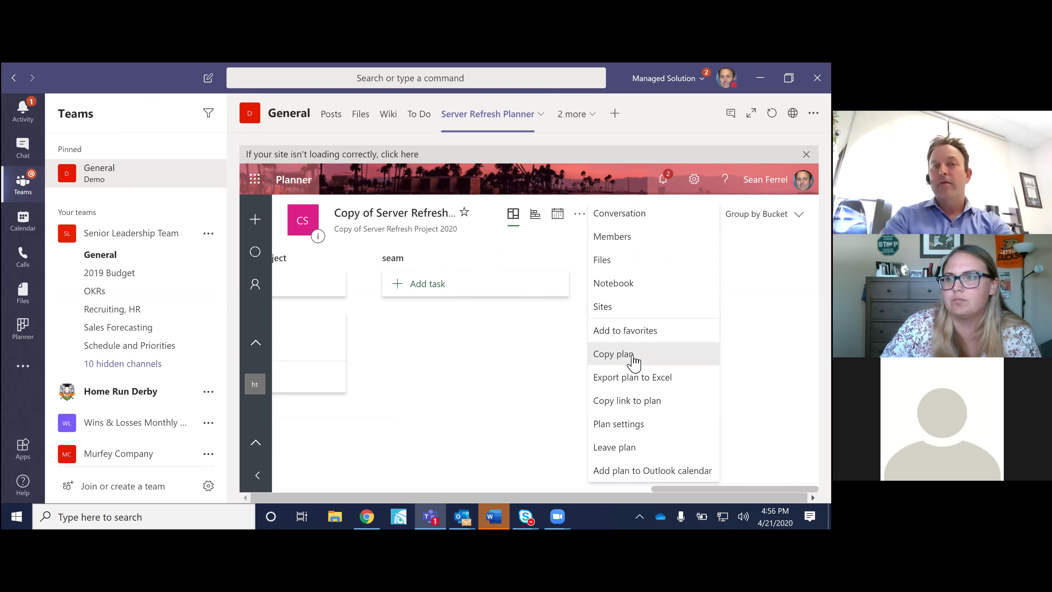
{"action": "left_click", "coordinate": [256, 224]}
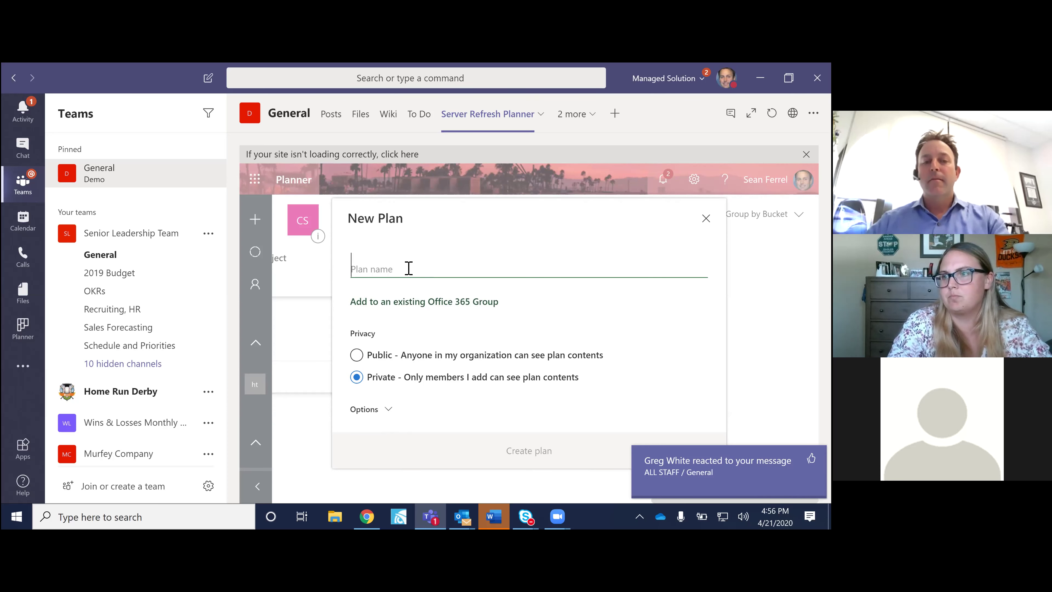
{"action": "type", "text": "test plan 2"}
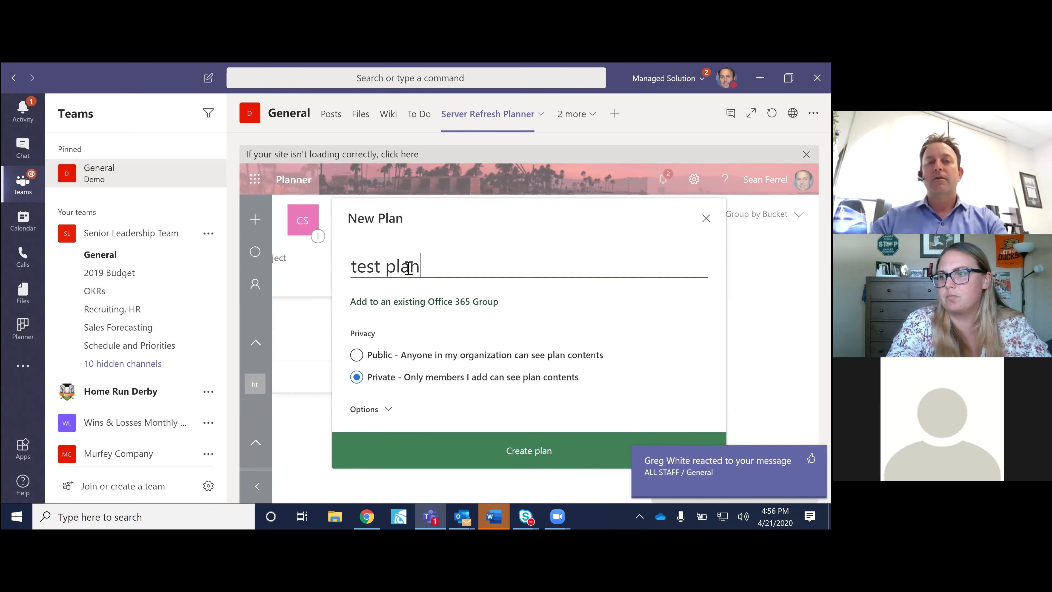
{"action": "left_click", "coordinate": [555, 459]}
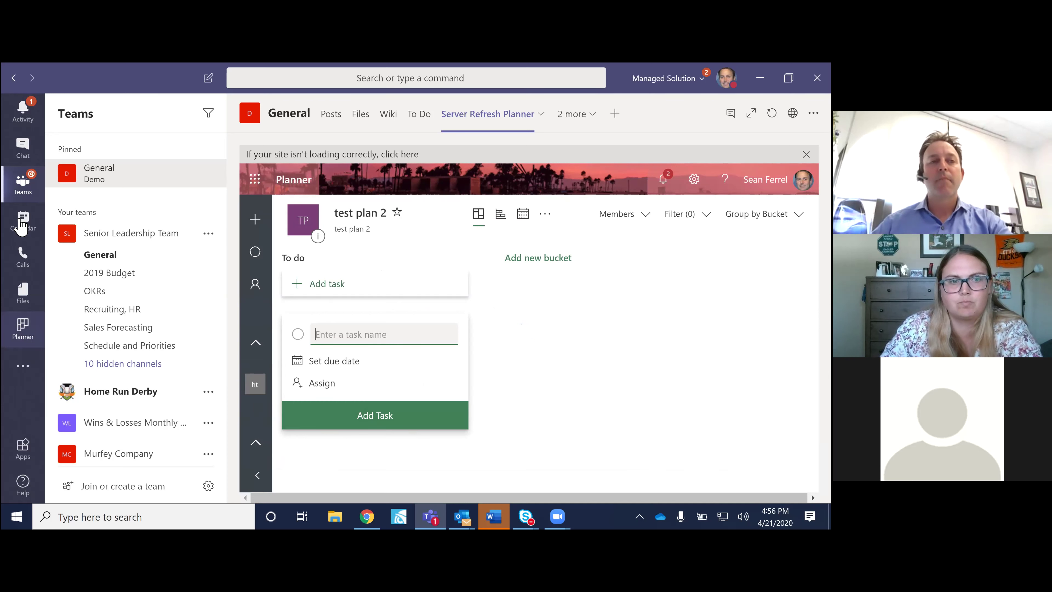
View the additional Teams apps, then open the Planner app and look through the personal tasks grouped by progress.
{"action": "left_click", "coordinate": [20, 367]}
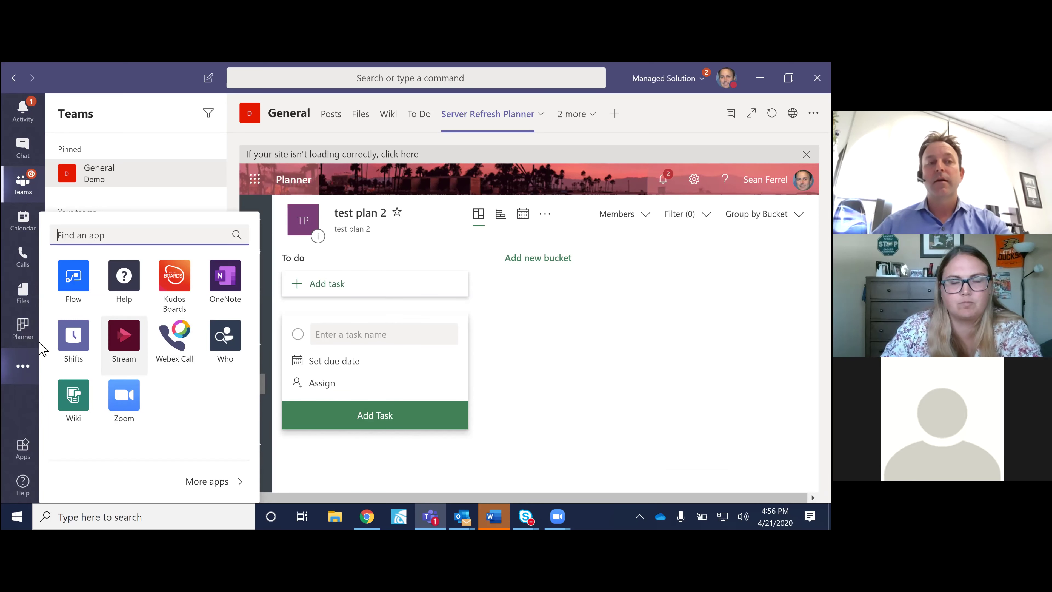
{"action": "left_click", "coordinate": [24, 331]}
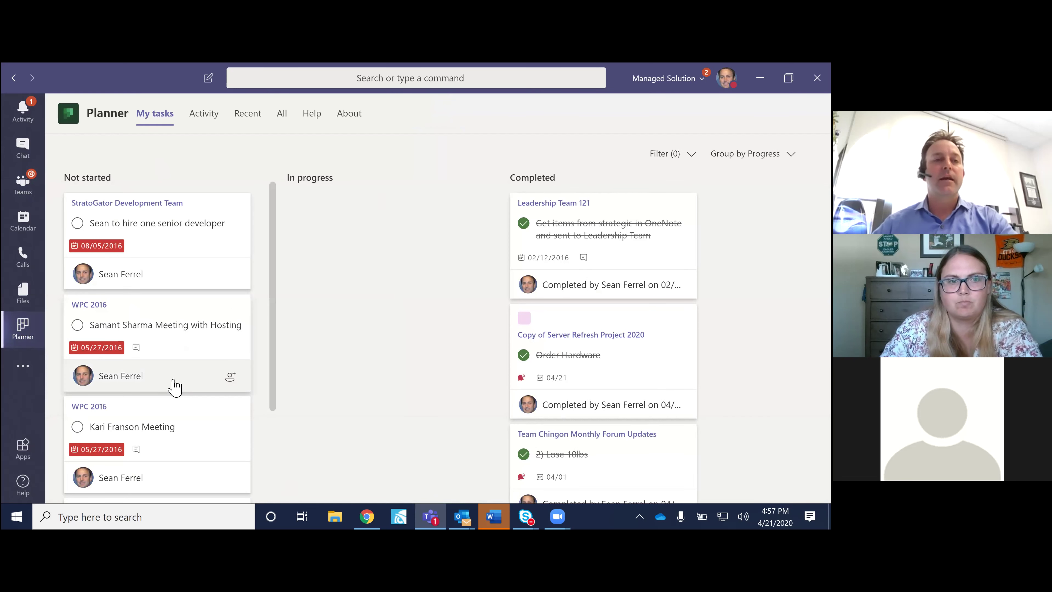
{"action": "scroll", "coordinate": [269, 373], "scroll_direction": "down", "scroll_amount": 3}
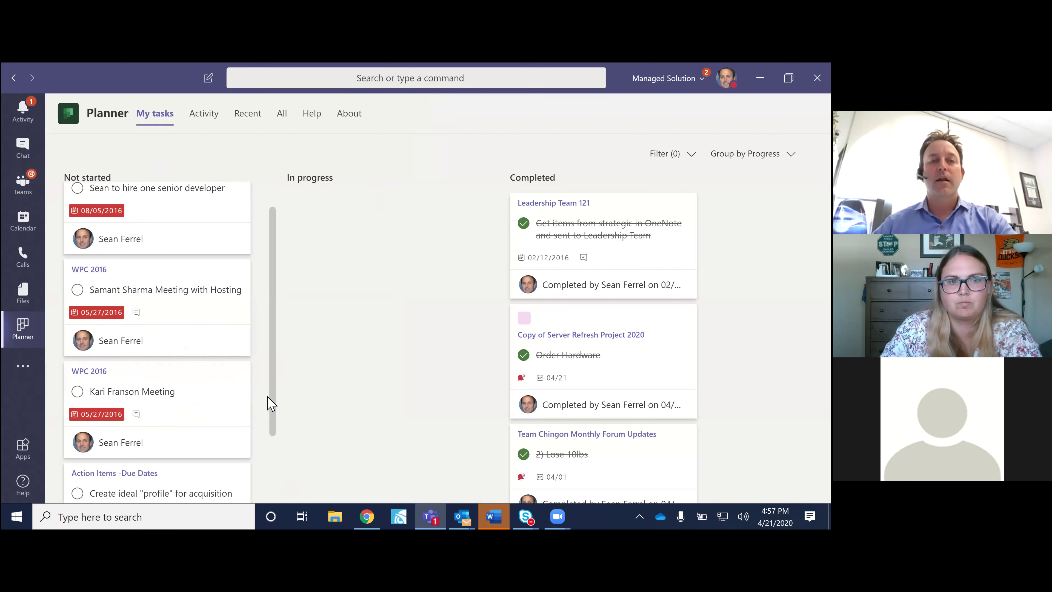
{"action": "scroll", "coordinate": [275, 207], "scroll_direction": "up", "scroll_amount": 3}
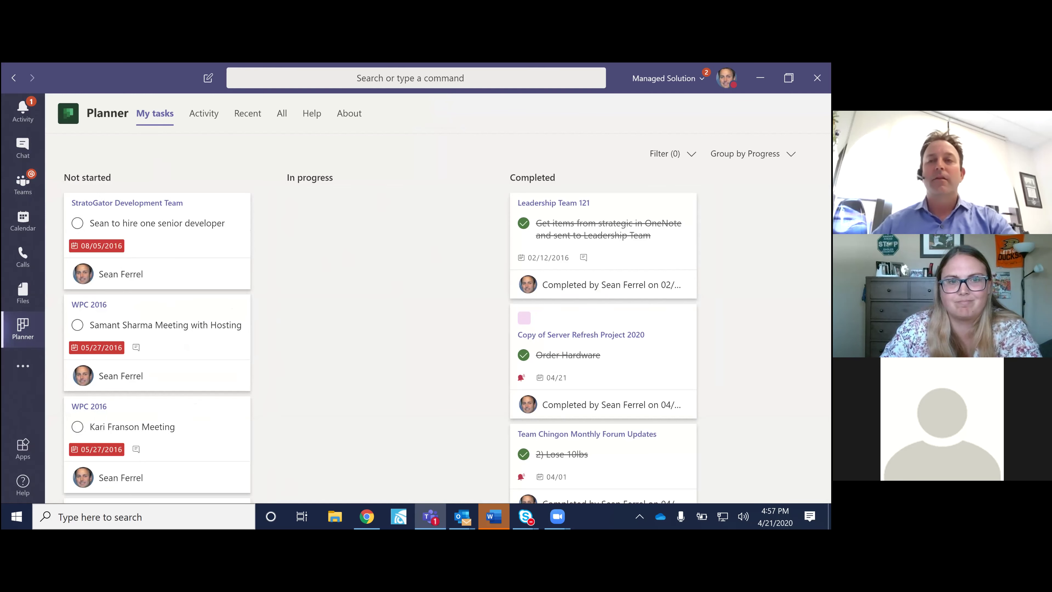
{"action": "scroll", "coordinate": [596, 249], "scroll_direction": "down", "scroll_amount": 5}
{"action": "scroll", "coordinate": [596, 203], "scroll_direction": "up", "scroll_amount": 5}
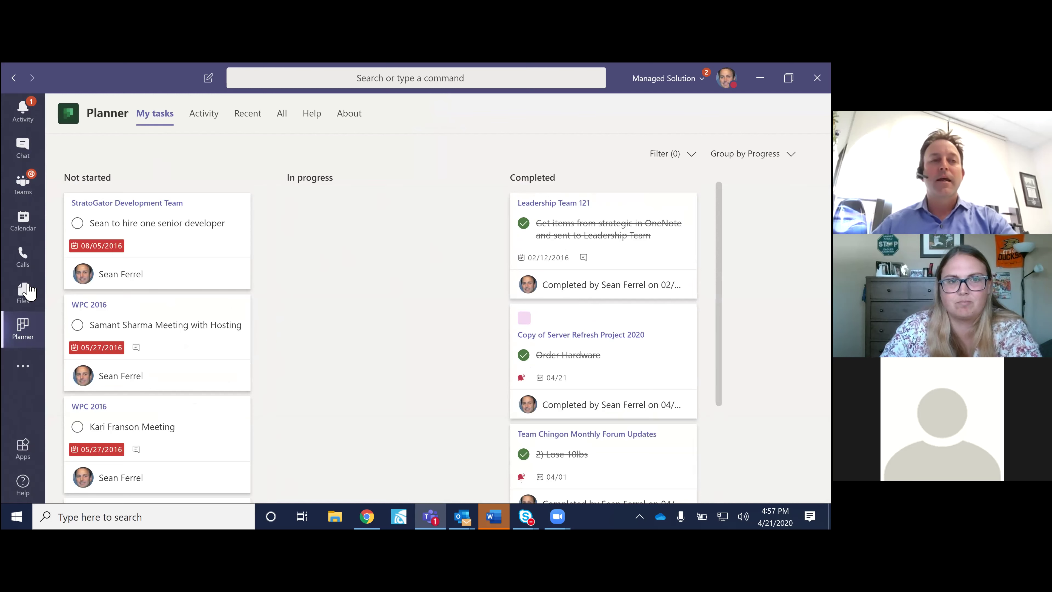
View the list of additional Teams apps again and switch back to the plan's charts in Chrome.
{"action": "left_click", "coordinate": [24, 372]}
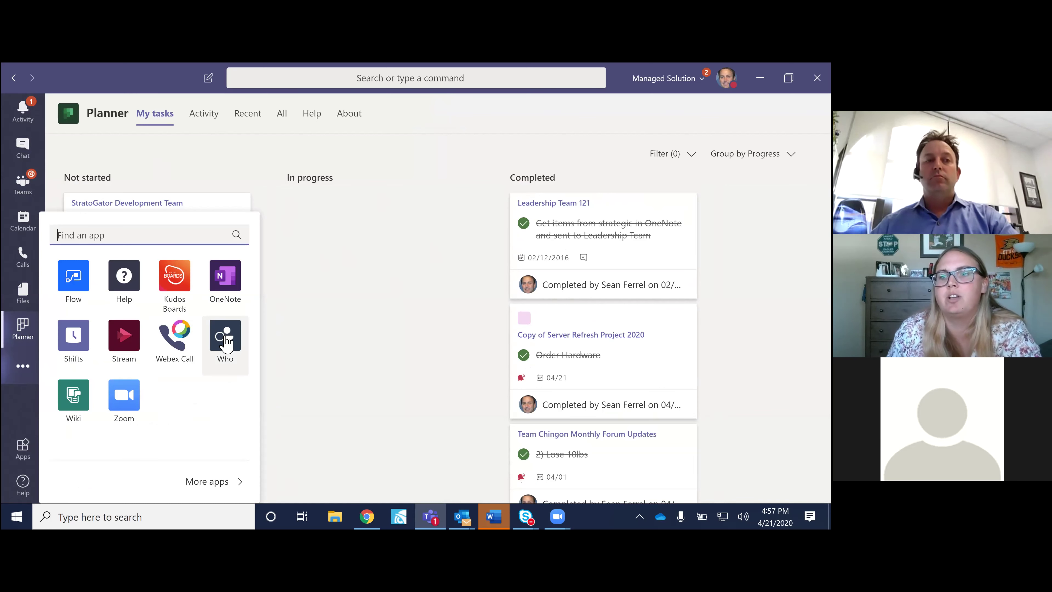
{"action": "left_click", "coordinate": [367, 516]}
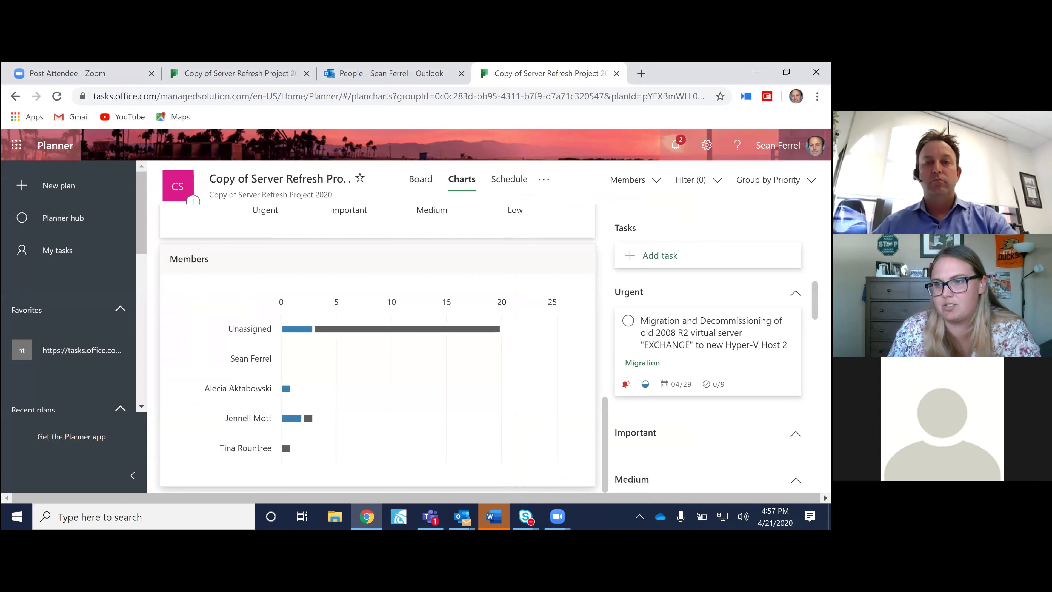
Return to the plan's board and view the details of the urgent migration and decommissioning task.
{"action": "left_click", "coordinate": [431, 179]}
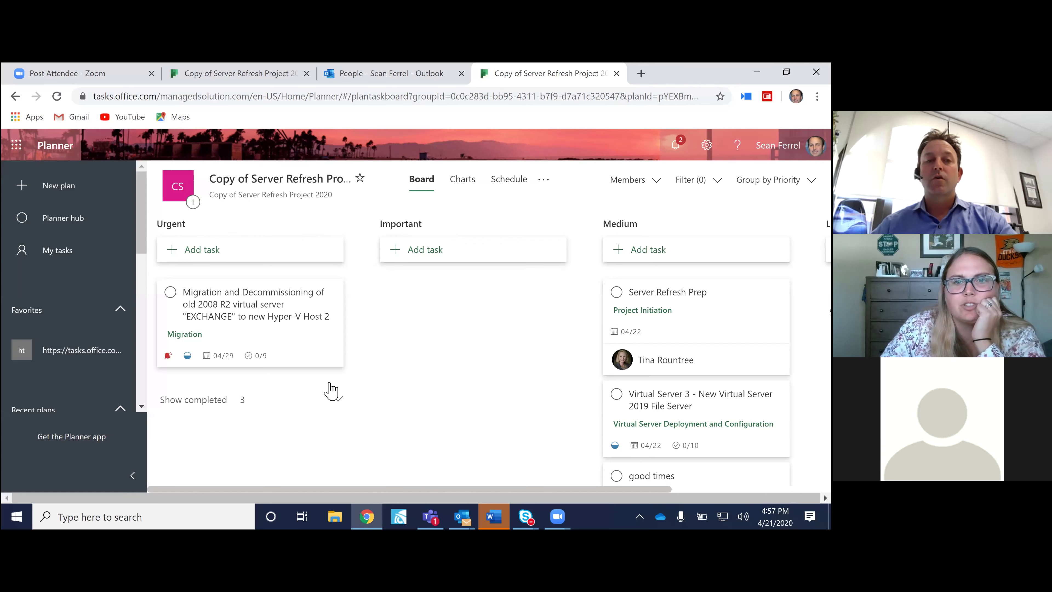
{"action": "left_click", "coordinate": [280, 334]}
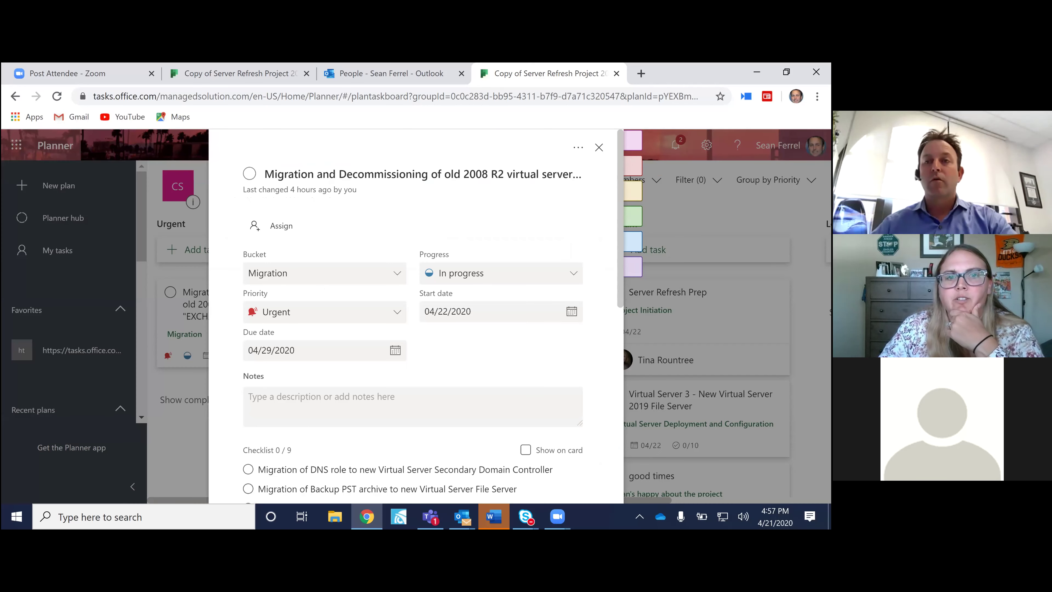
{"action": "left_click", "coordinate": [641, 163]}
Group the plan's board by bucket.
{"action": "left_click", "coordinate": [774, 180]}
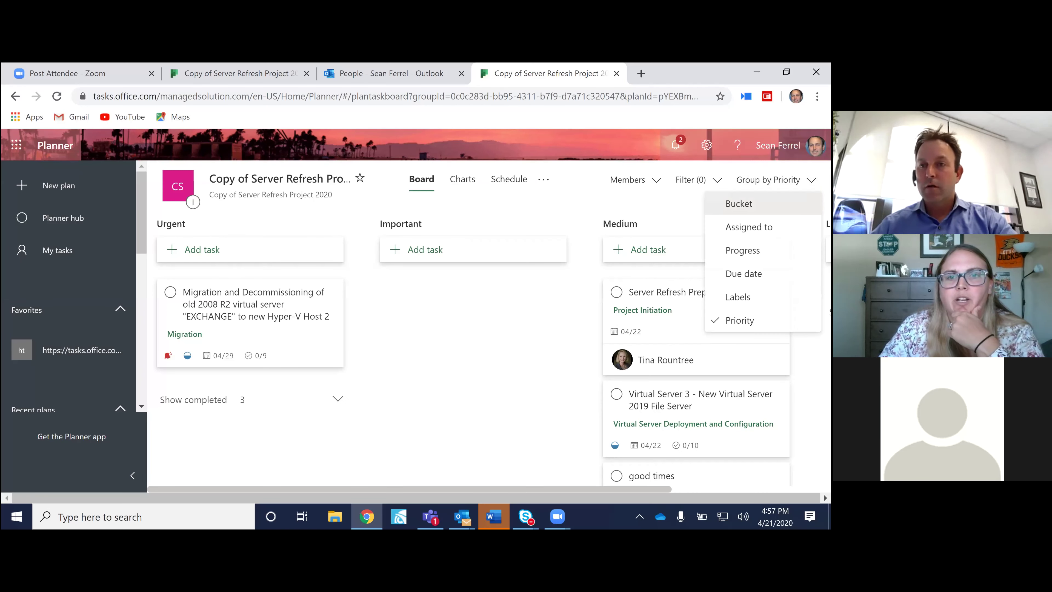
{"action": "left_click", "coordinate": [738, 203]}
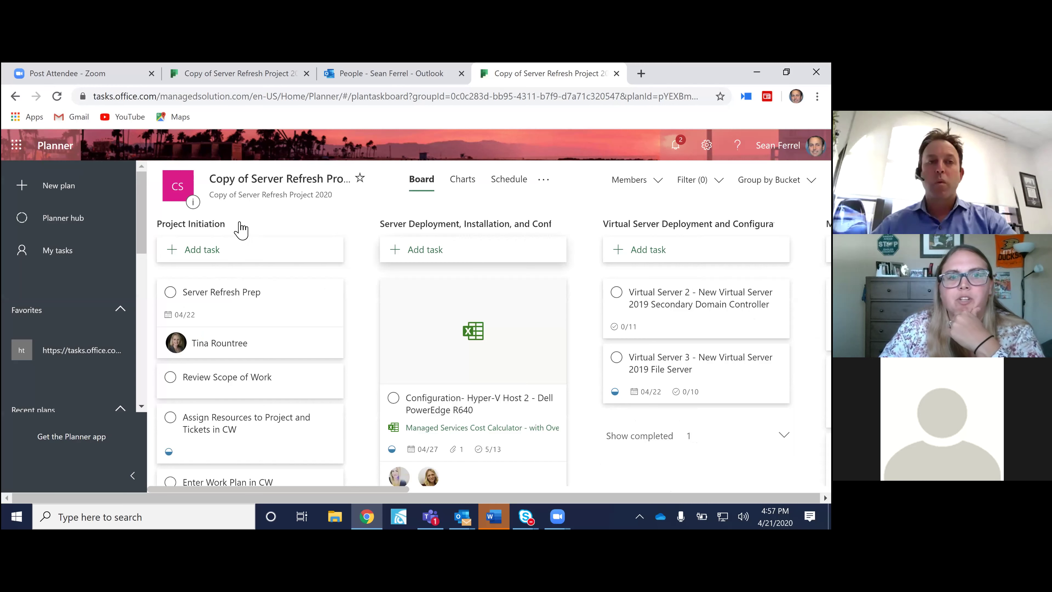
Bring up the delete confirmation for the Project Initiation bucket, dismiss it without deleting, and view the bucket's options again.
{"action": "left_click", "coordinate": [339, 226]}
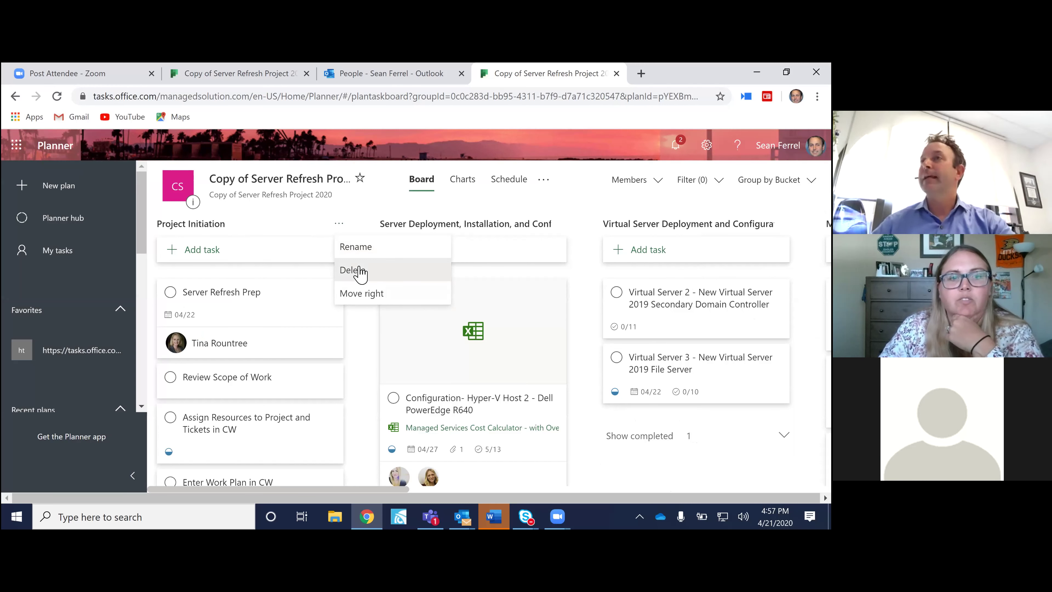
{"action": "left_click", "coordinate": [394, 273]}
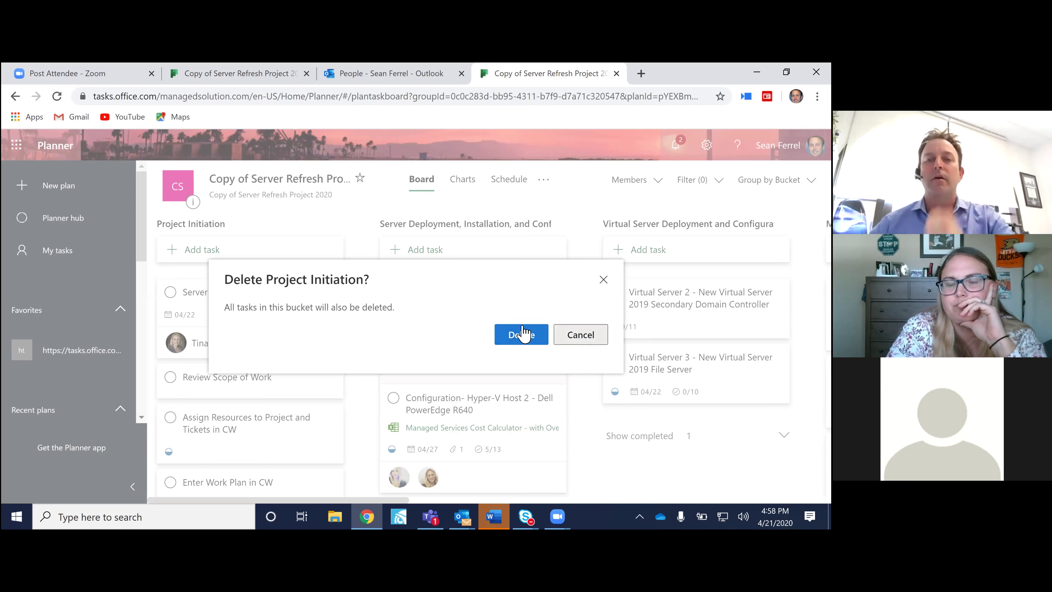
{"action": "left_click", "coordinate": [514, 335]}
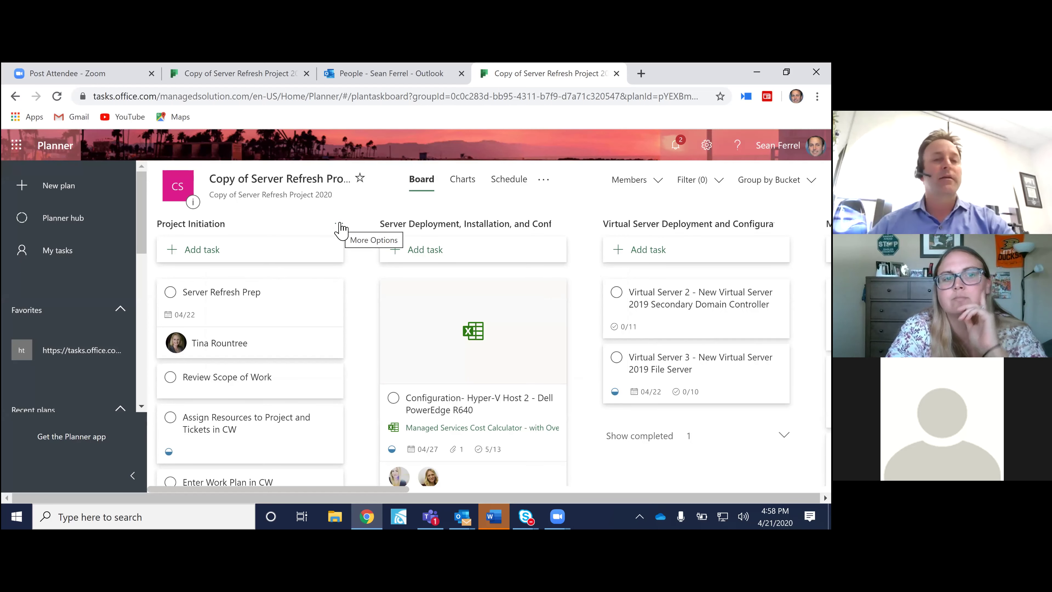
{"action": "left_click", "coordinate": [340, 226]}
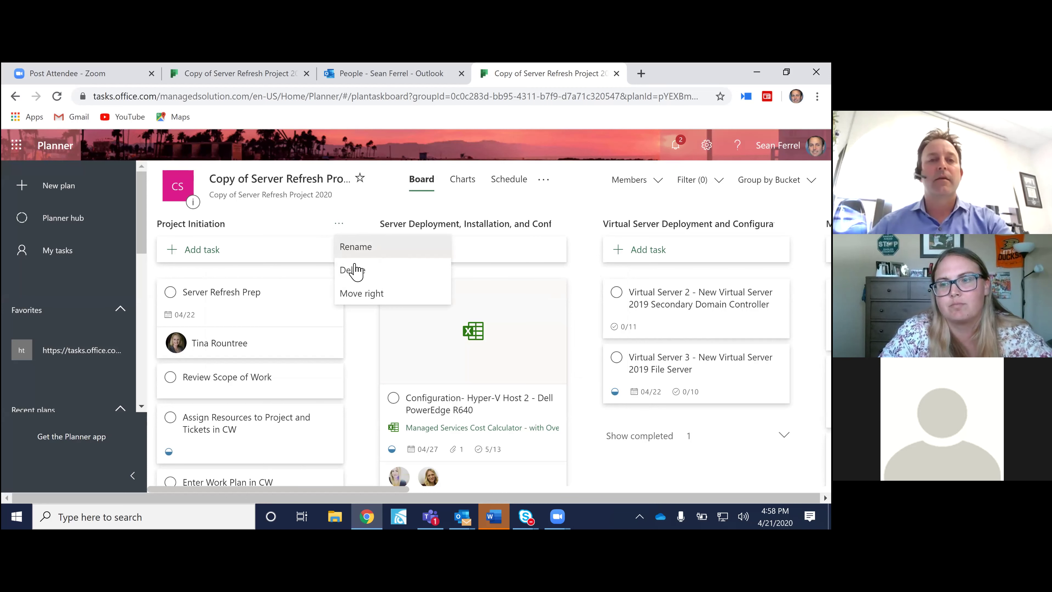
View the plan's additional options, open its members page in Outlook and close that page again.
{"action": "left_click", "coordinate": [542, 188]}
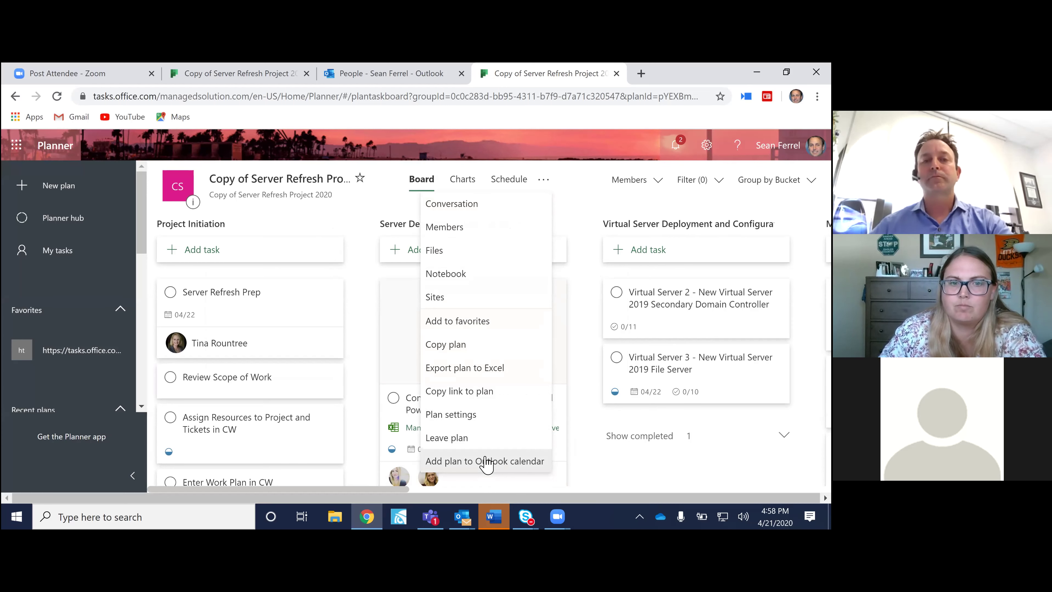
{"action": "left_click", "coordinate": [472, 230]}
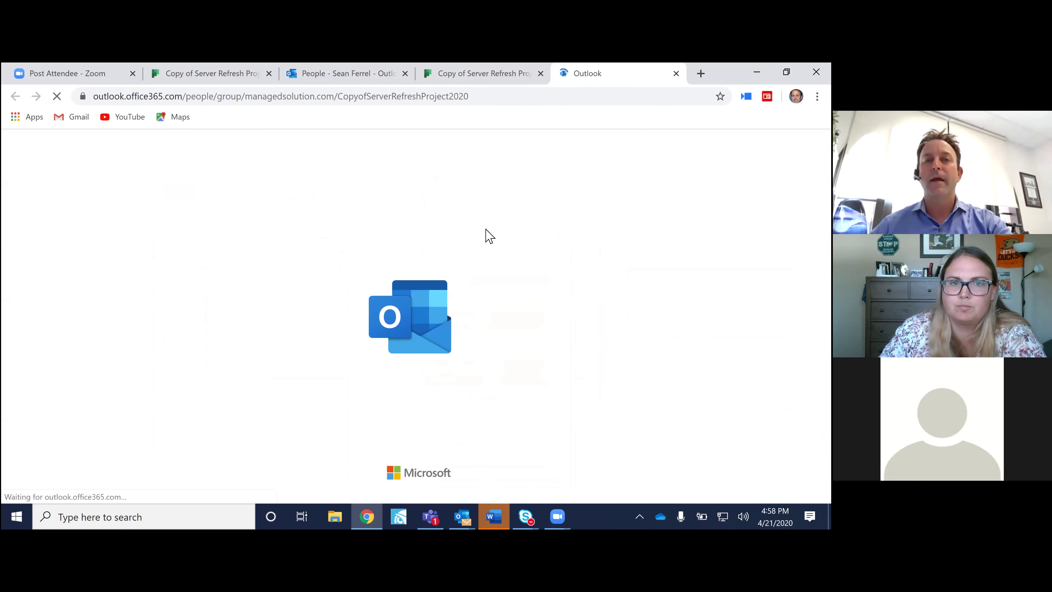
{"action": "key", "text": "ctrl+w"}
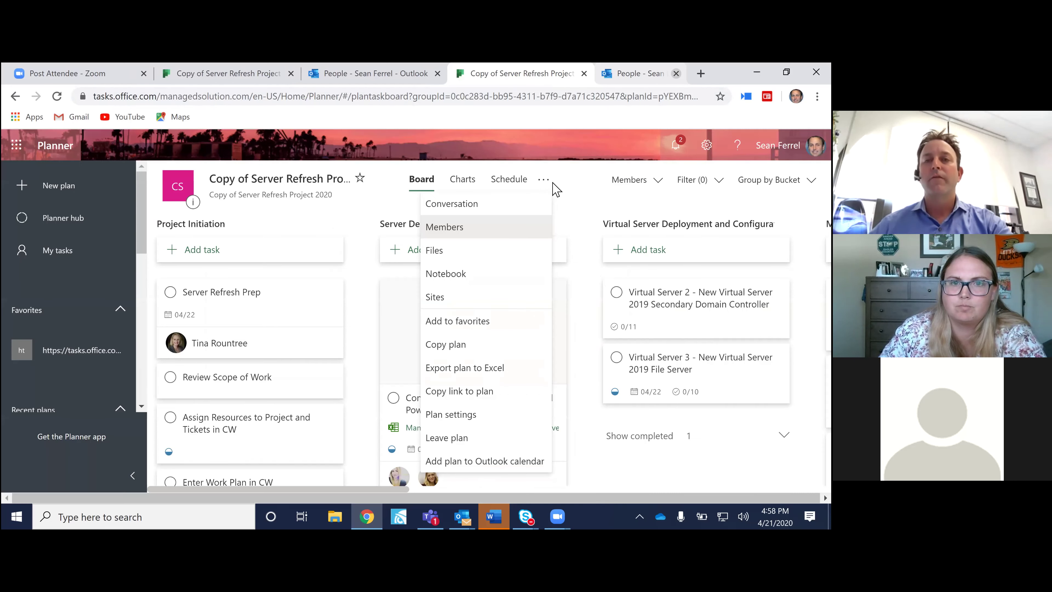
{"action": "left_click", "coordinate": [560, 195]}
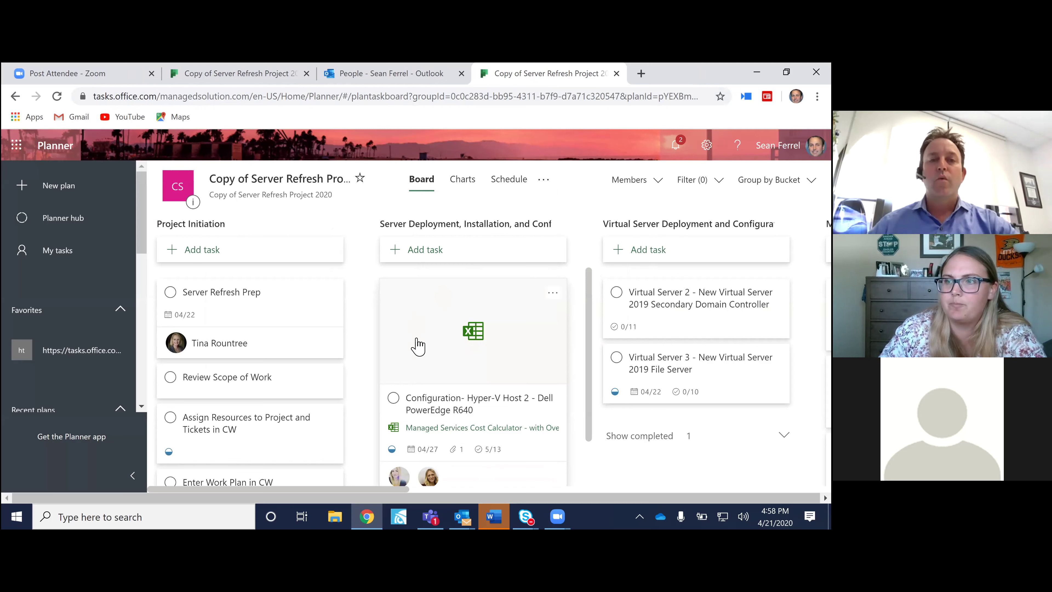
Switch to Microsoft Teams and open the Zoom app from the additional apps.
{"action": "left_click", "coordinate": [430, 516]}
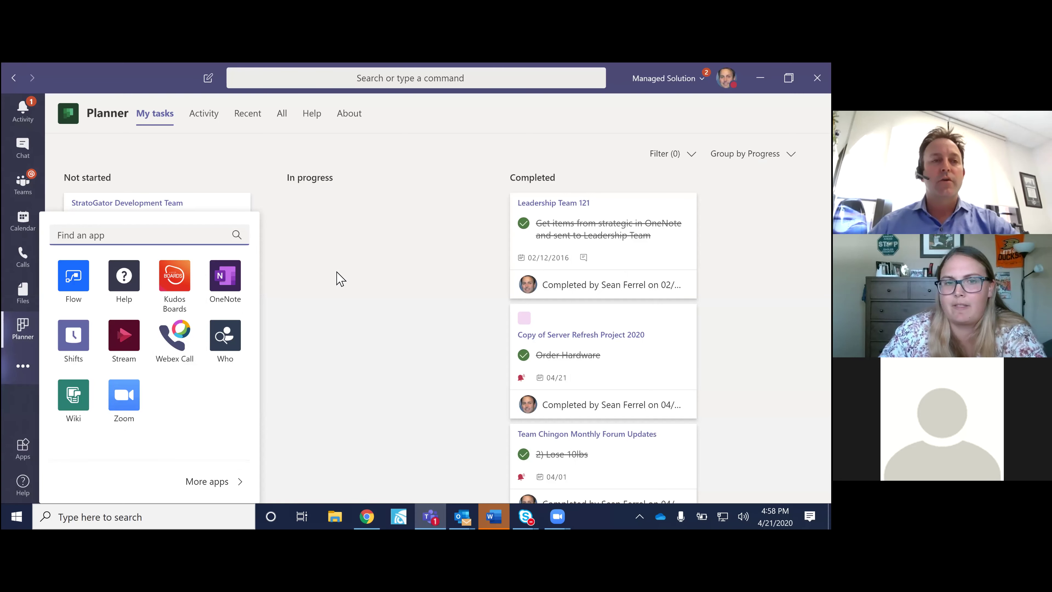
{"action": "left_click", "coordinate": [21, 362]}
{"action": "left_click", "coordinate": [22, 365]}
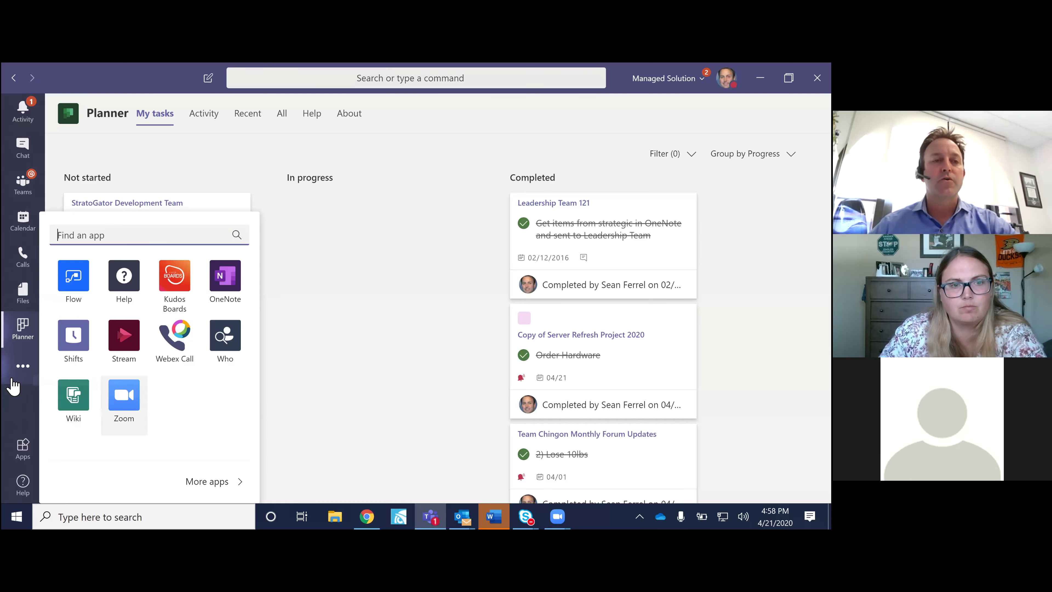
{"action": "left_click", "coordinate": [125, 394]}
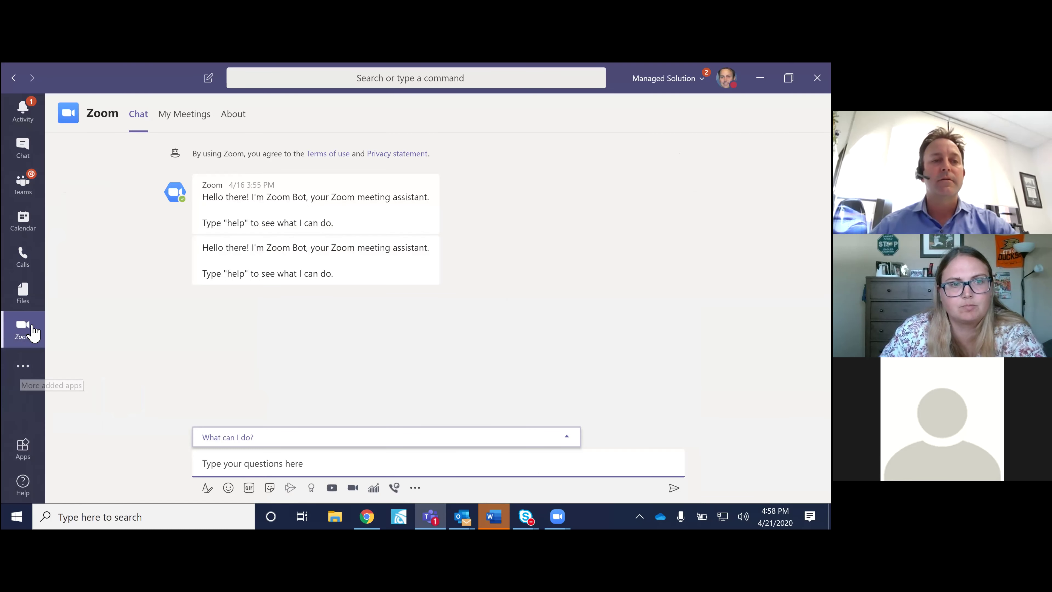
Open the Who app, ask "Who knows about office365" and look through the people in the answer.
{"action": "left_click", "coordinate": [23, 367]}
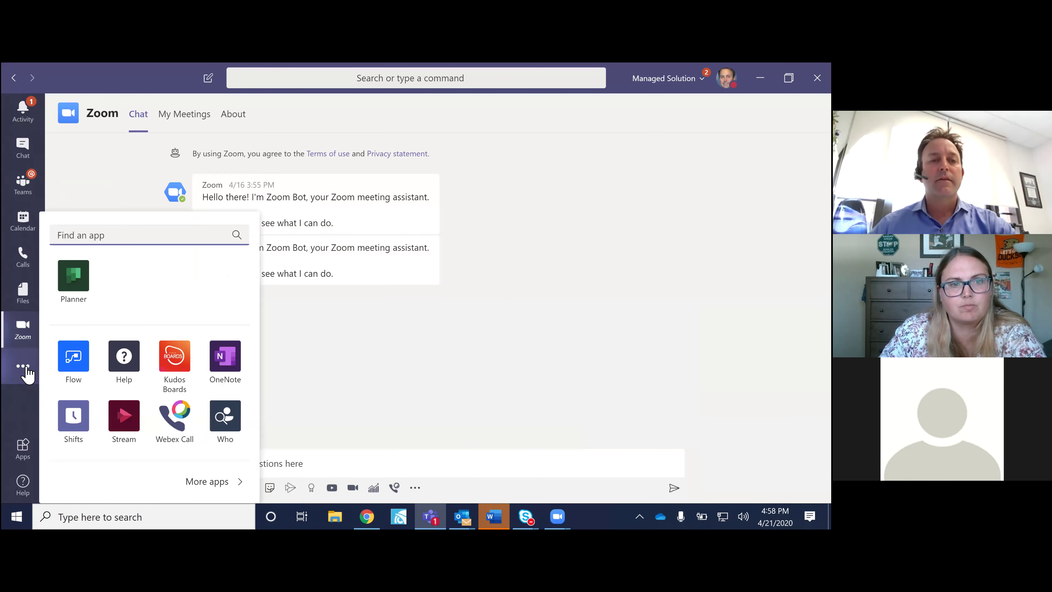
{"action": "left_click", "coordinate": [225, 416]}
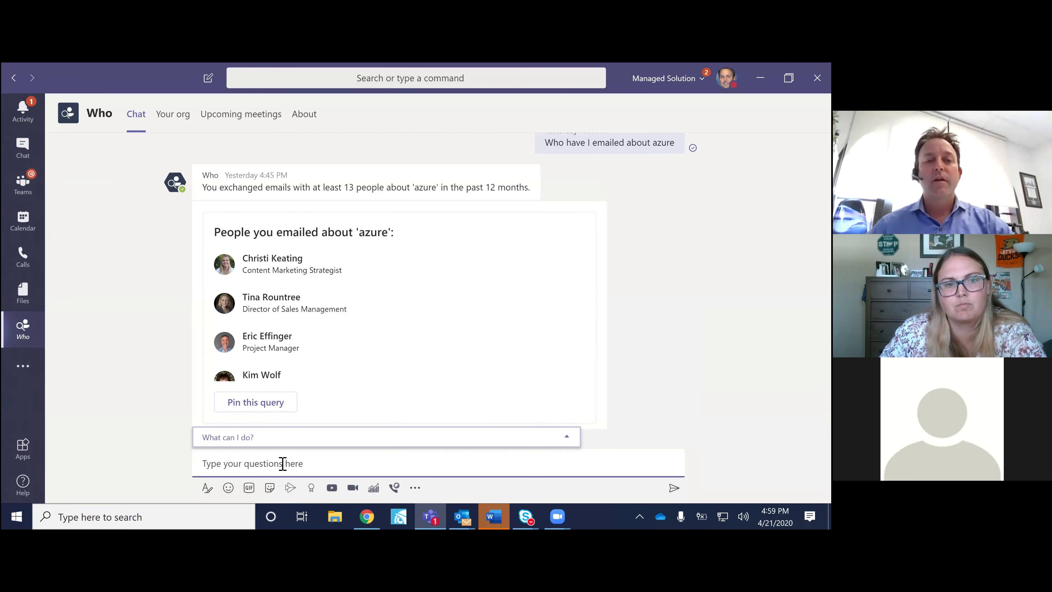
{"action": "type", "text": "Who knows about office365"}
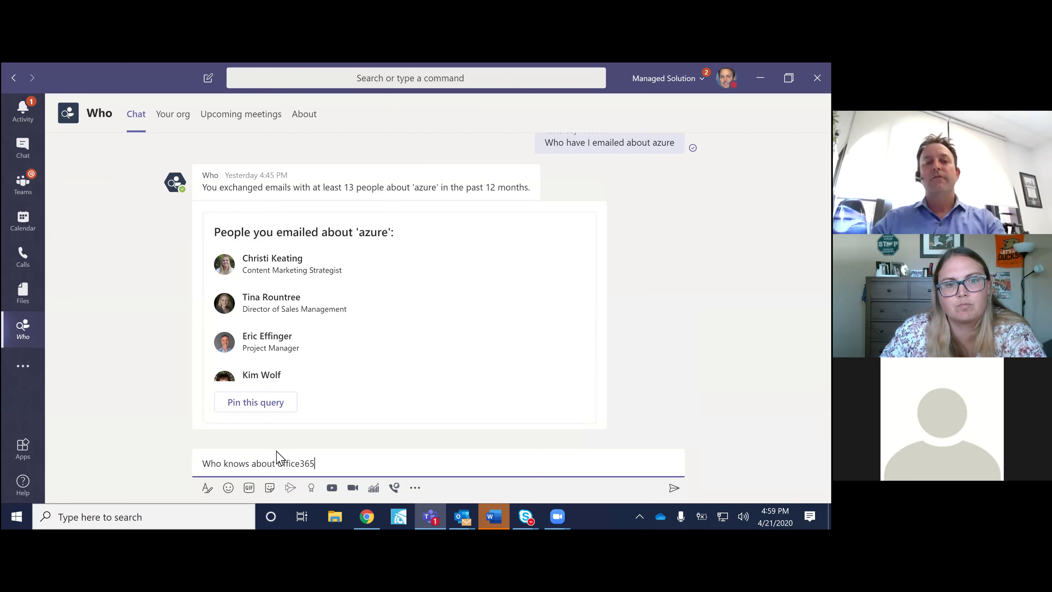
{"action": "key", "text": "Return"}
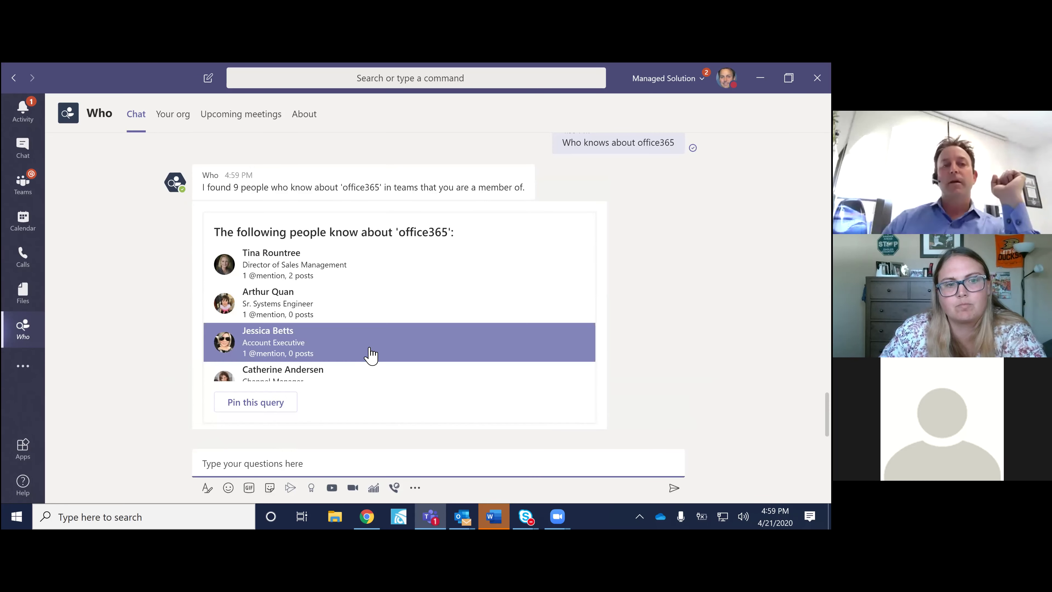
{"action": "scroll", "coordinate": [369, 355], "scroll_direction": "down", "scroll_amount": 3}
{"action": "scroll", "coordinate": [289, 286], "scroll_direction": "down", "scroll_amount": 3}
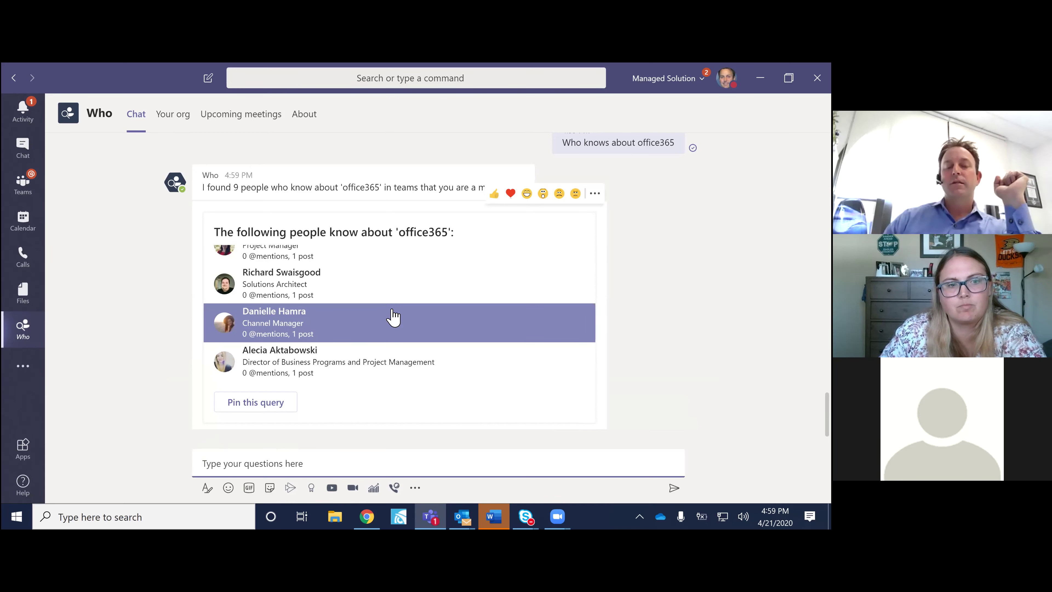
Open the Solutions Architect's contact card from the answer and send that person a short "hey" greeting in a new chat.
{"action": "left_click", "coordinate": [309, 284]}
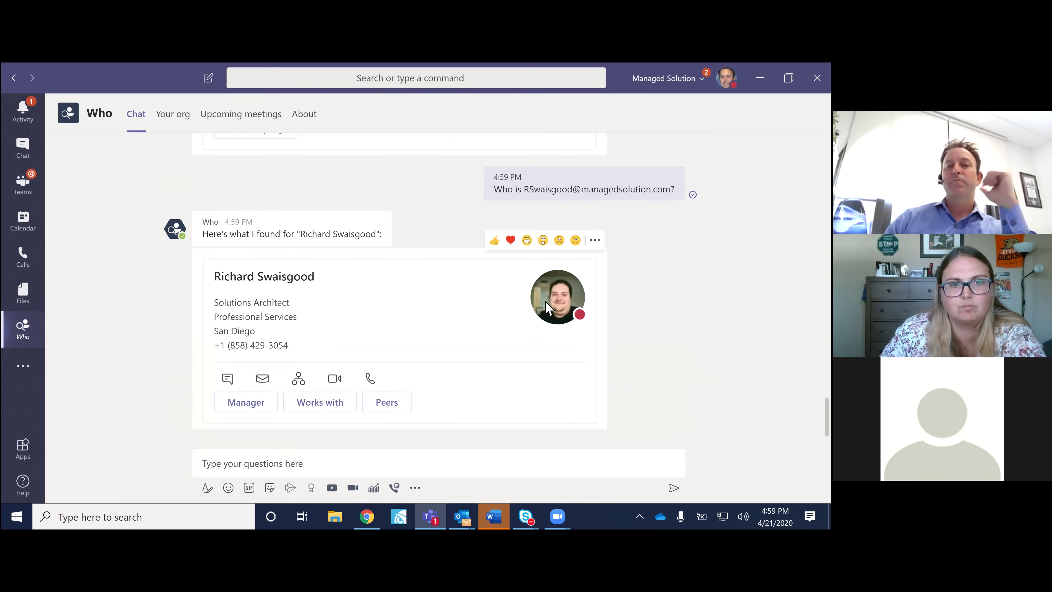
{"action": "left_click", "coordinate": [227, 379]}
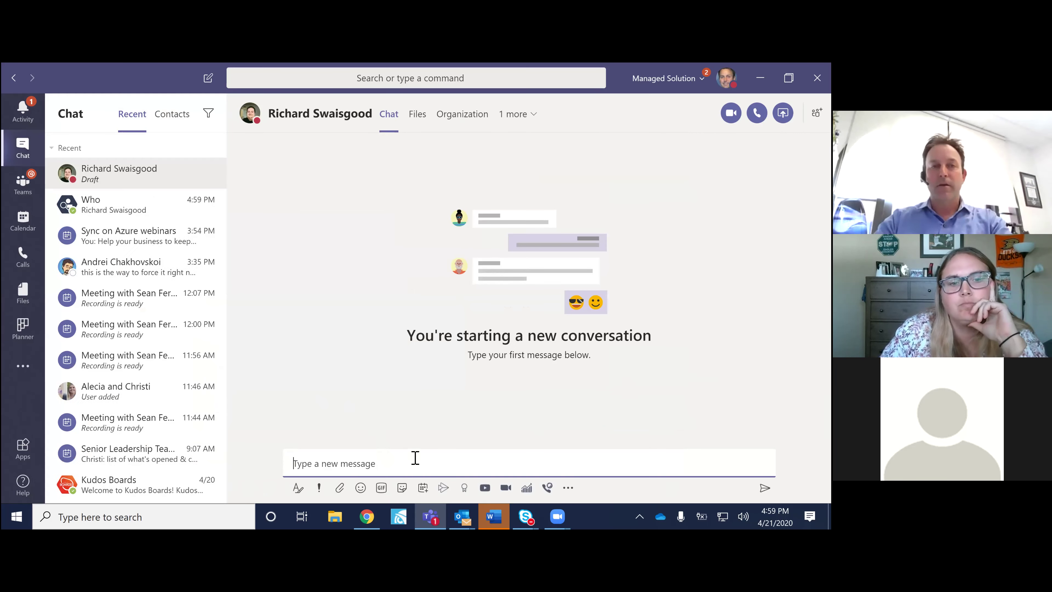
{"action": "type", "text": "hey RTich"}
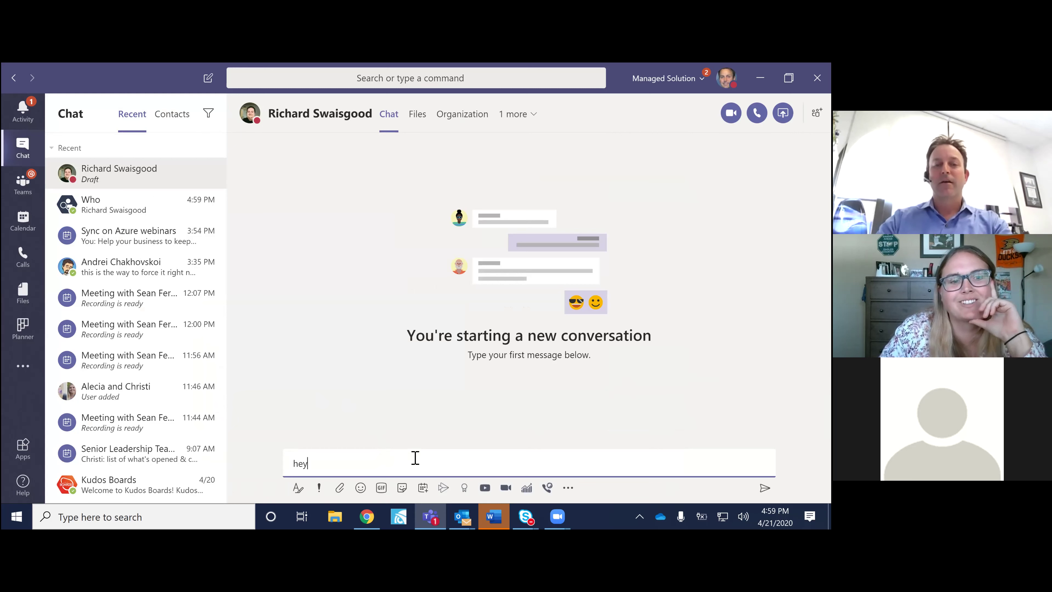
{"action": "key", "text": "BackSpace"}
{"action": "key", "text": "BackSpace"}
{"action": "key", "text": "BackSpace"}
{"action": "key", "text": "BackSpace"}
{"action": "type", "text": "ich"}
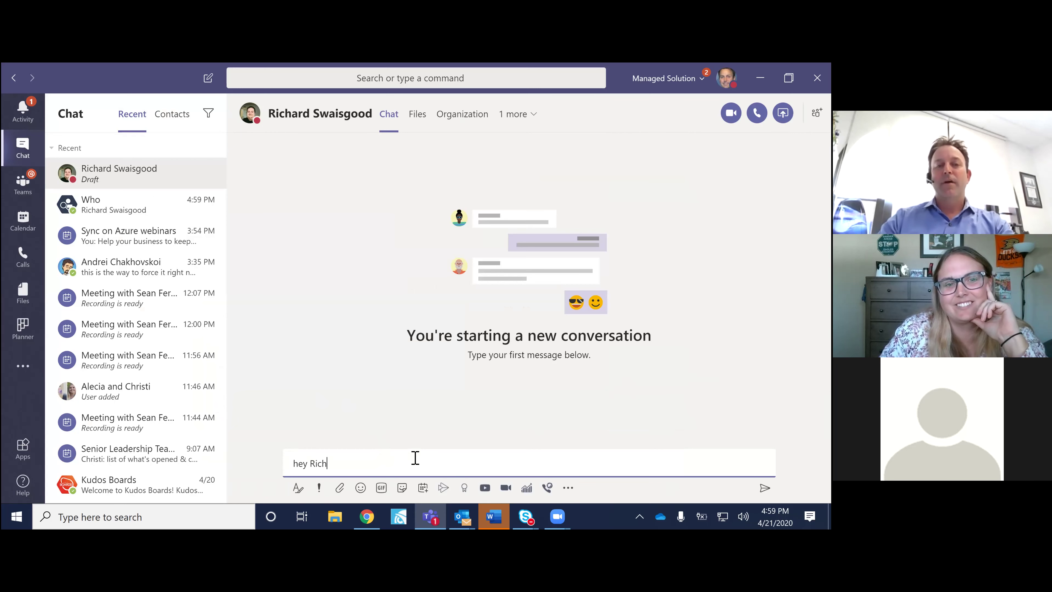
{"action": "key", "text": "Return"}
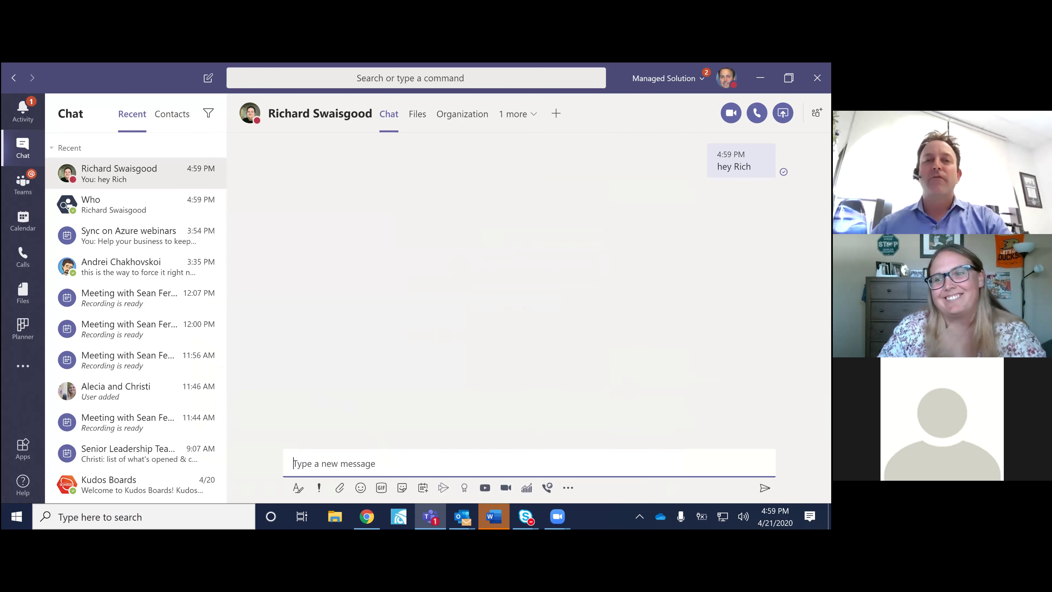
{"action": "mouse_move", "coordinate": [741, 163]}
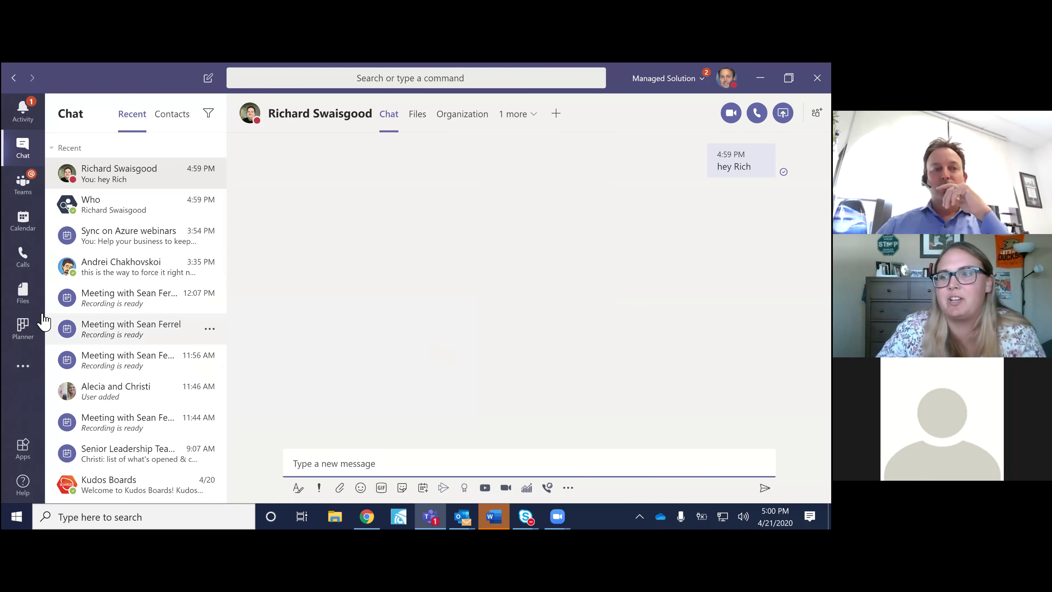
Open the Demo team's pinned General channel, and view the scheduled meetings in the Zoom app.
{"action": "left_click", "coordinate": [24, 185]}
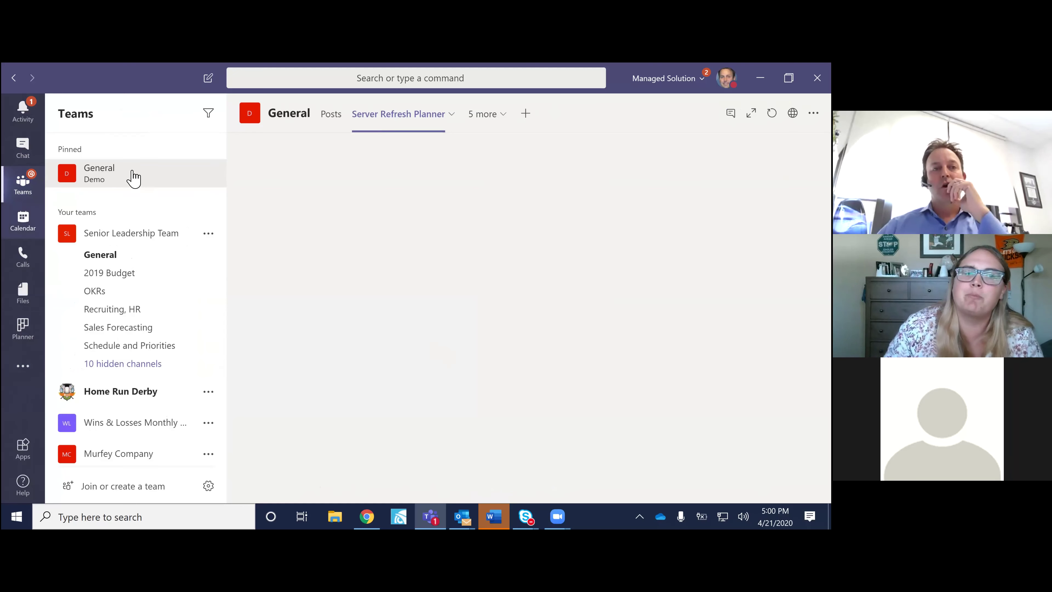
{"action": "left_click", "coordinate": [133, 177]}
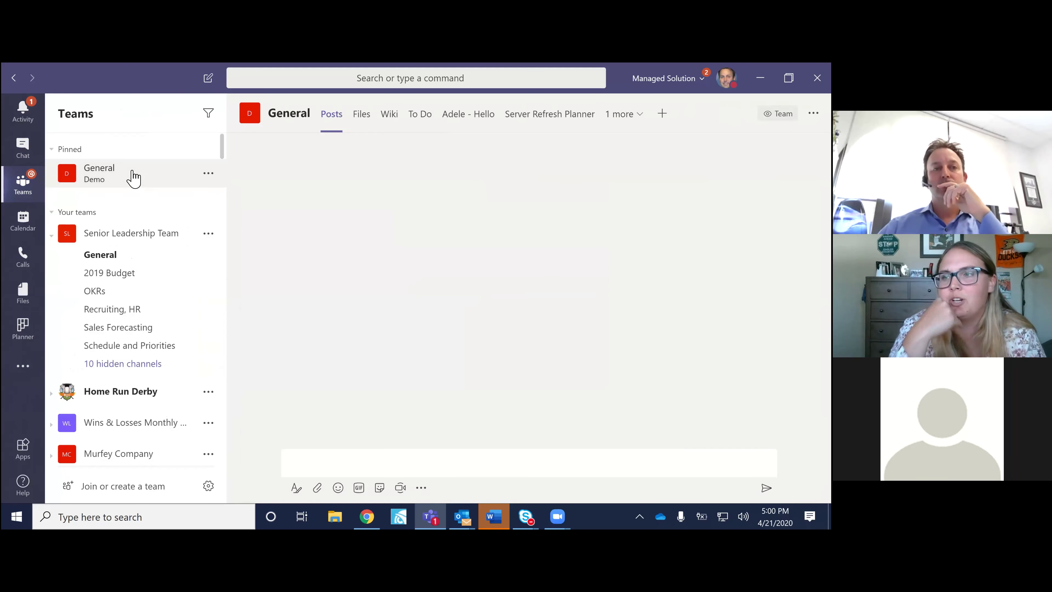
{"action": "left_click", "coordinate": [22, 367]}
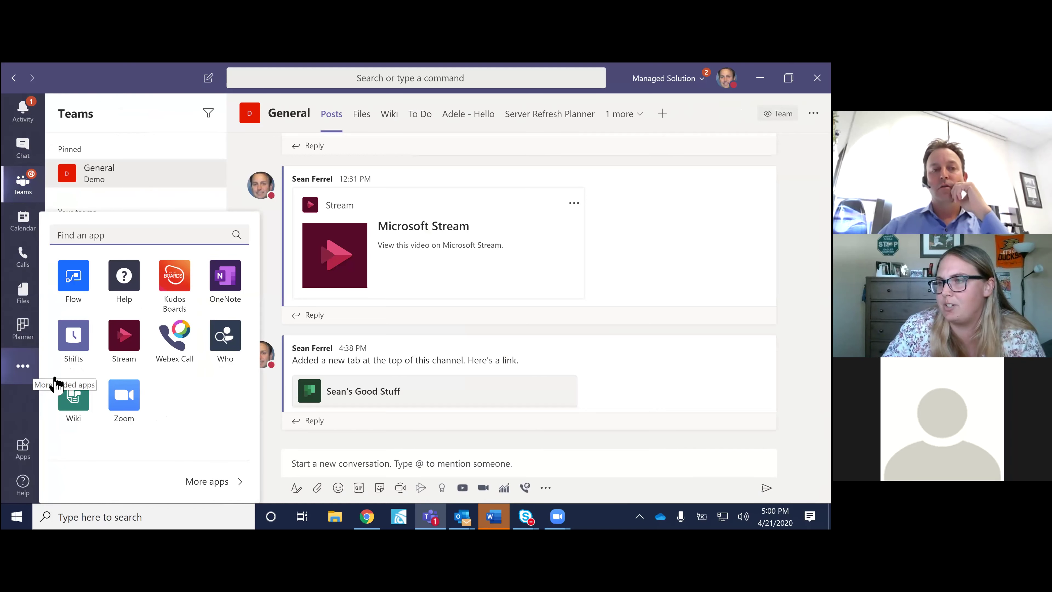
{"action": "left_click", "coordinate": [126, 396]}
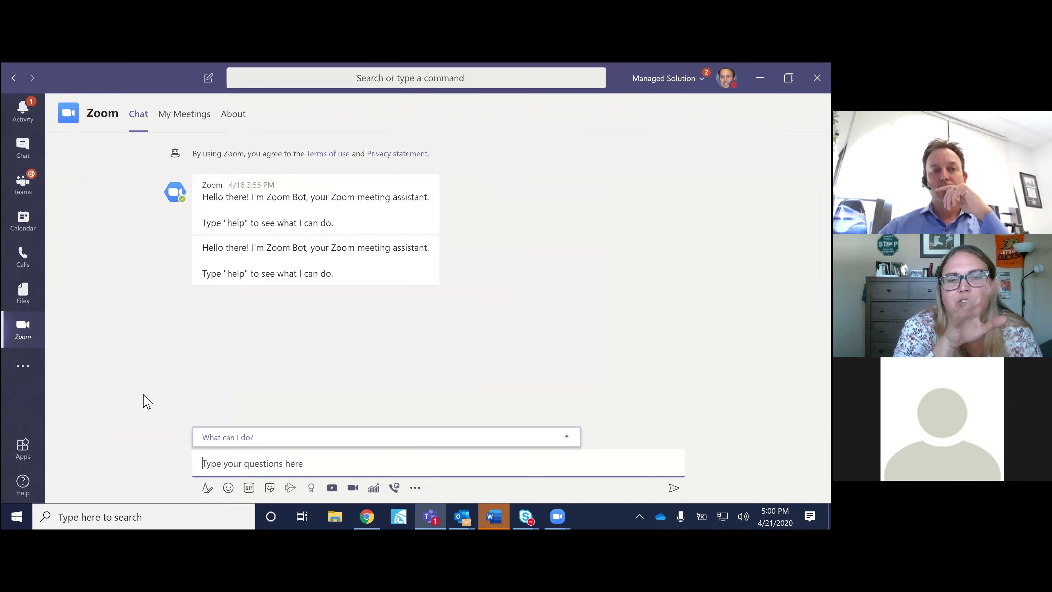
{"action": "left_click", "coordinate": [189, 119]}
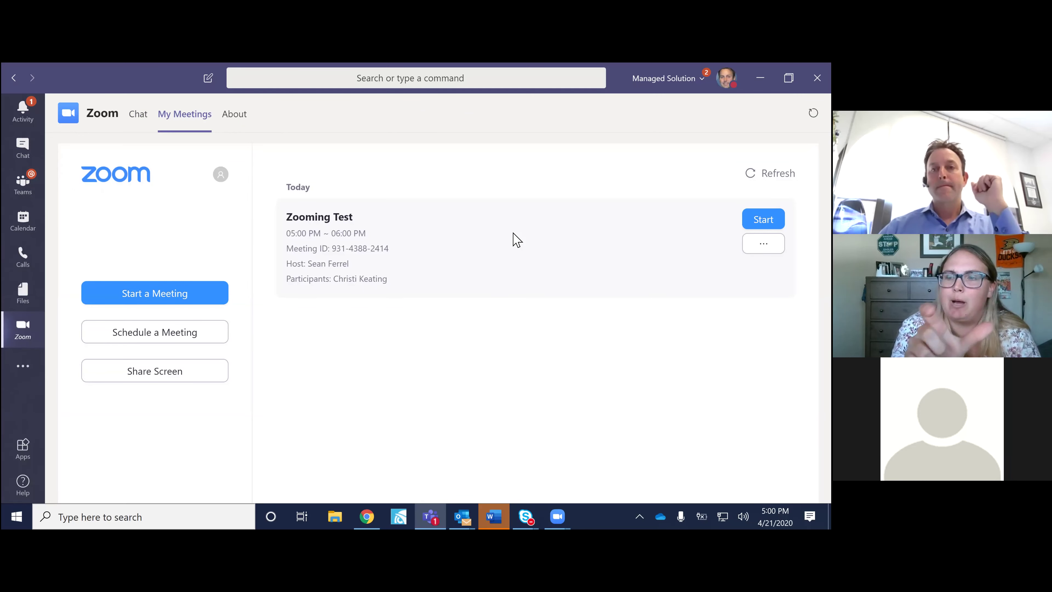
Open the form for scheduling a Zoom meeting, search for participants by their initials, and close the form without scheduling.
{"action": "left_click", "coordinate": [158, 336]}
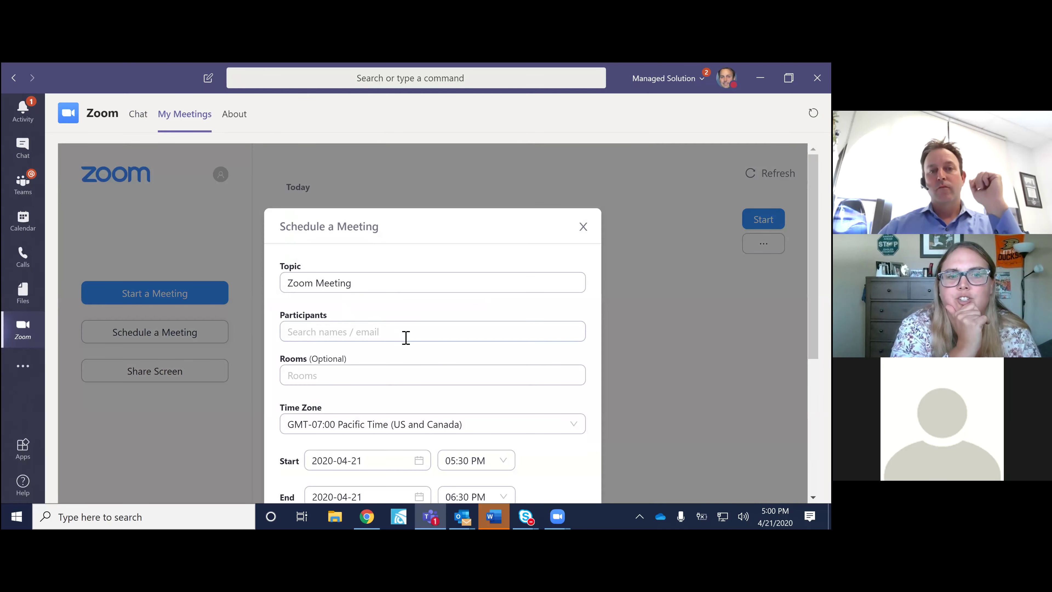
{"action": "left_click", "coordinate": [406, 337]}
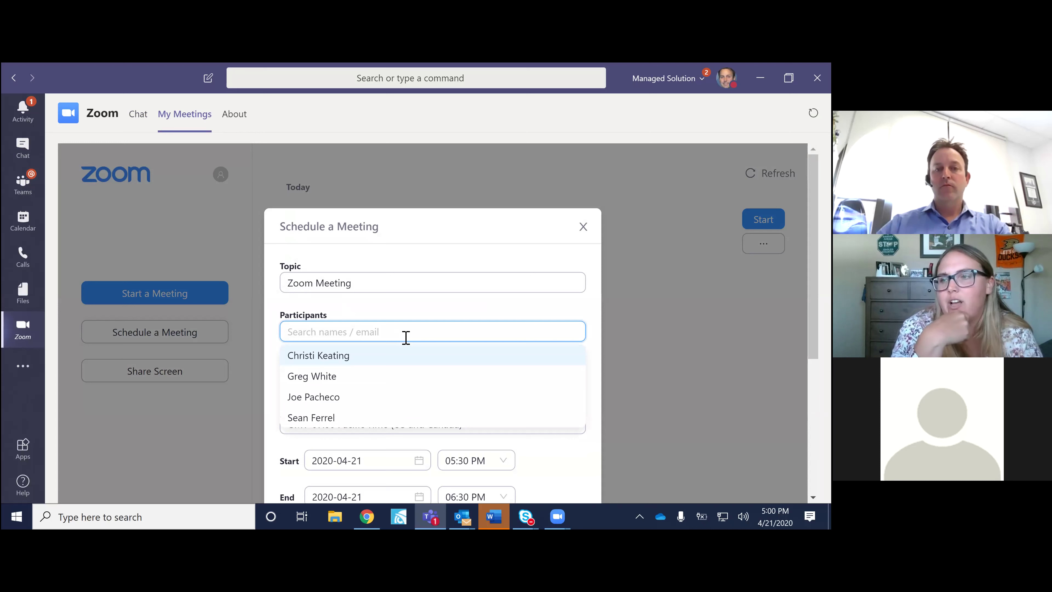
{"action": "left_click", "coordinate": [415, 379]}
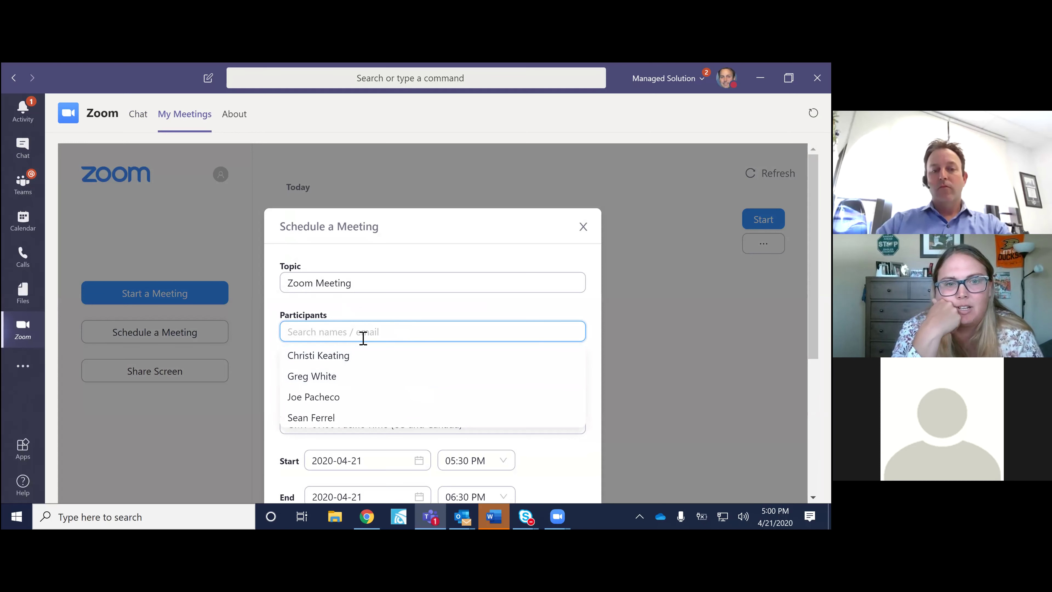
{"action": "type", "text": "jp"}
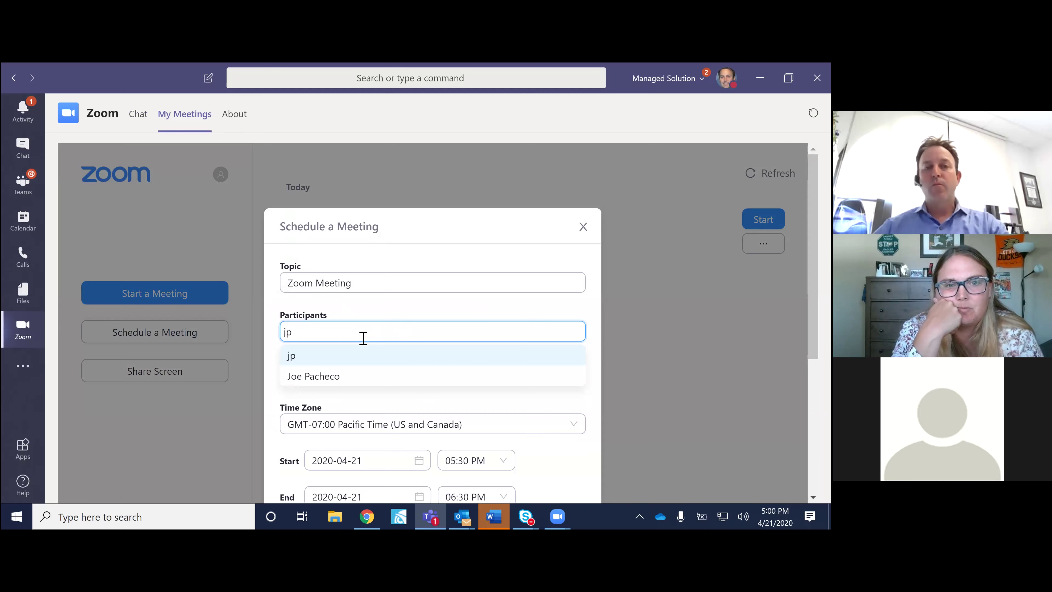
{"action": "key", "text": "BackSpace"}
{"action": "key", "text": "BackSpace"}
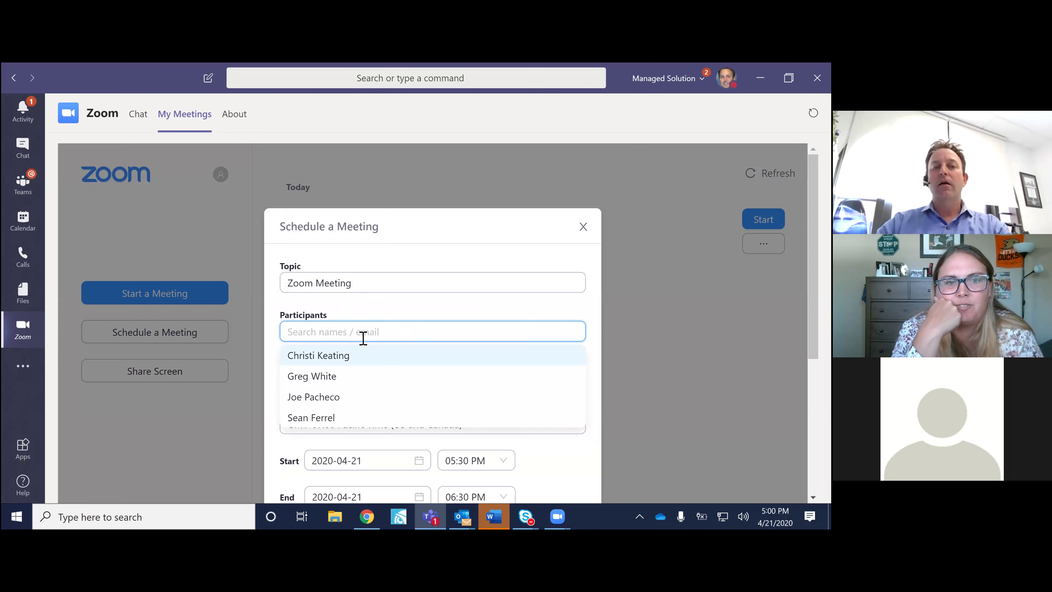
{"action": "type", "text": "gwhi"}
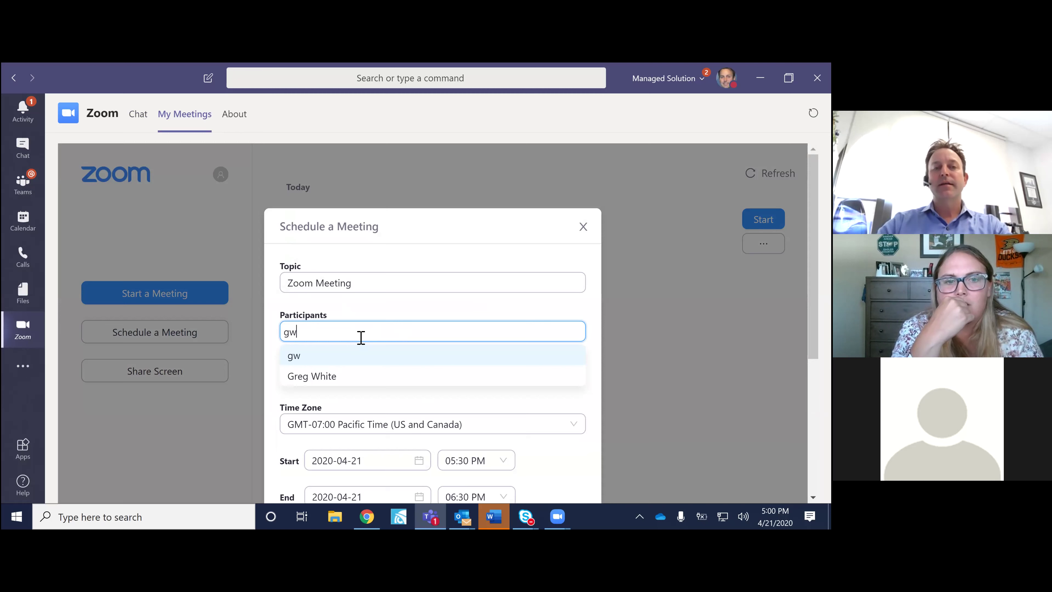
{"action": "key", "text": "BackSpace"}
{"action": "key", "text": "BackSpace"}
{"action": "key", "text": "BackSpace"}
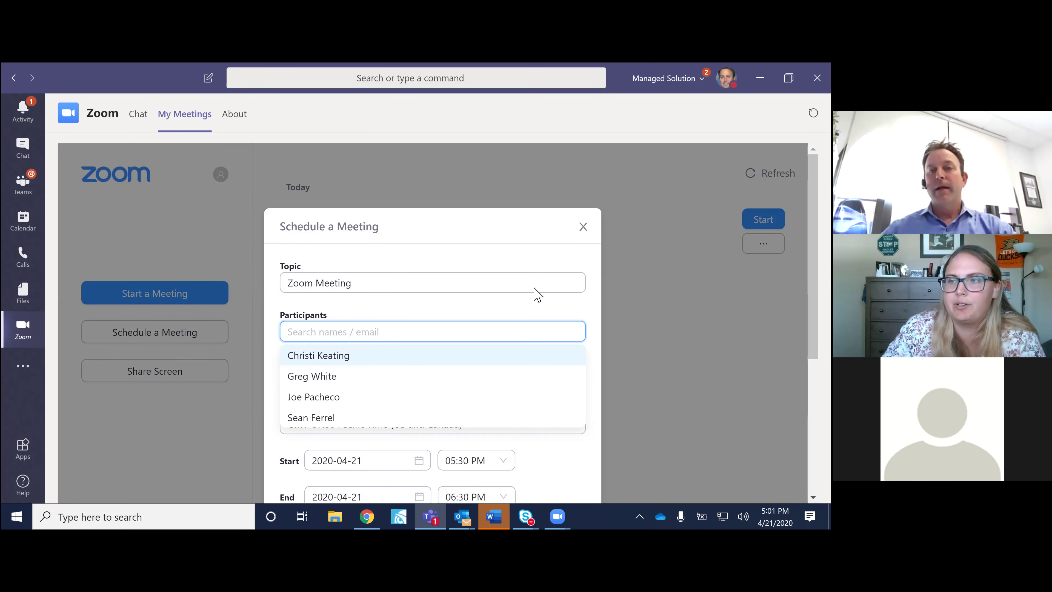
{"action": "left_click", "coordinate": [582, 227]}
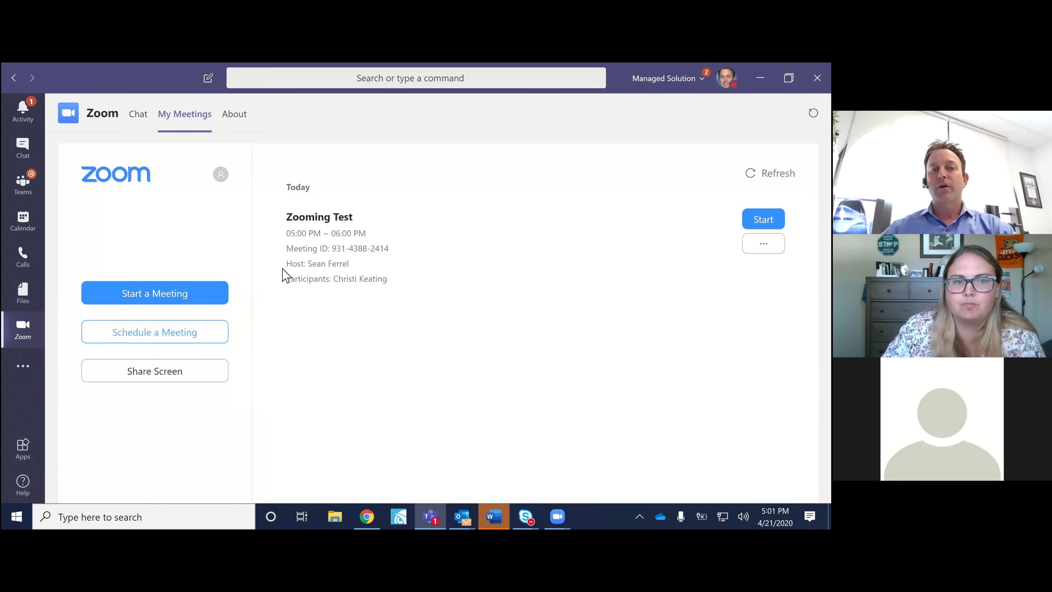